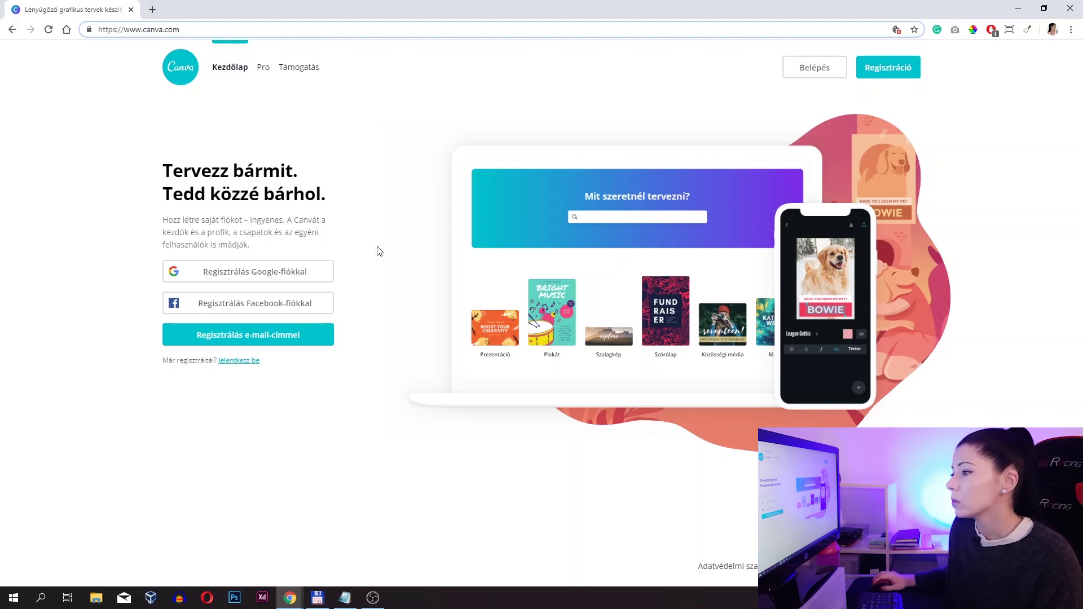
- Sign in to Canva through Belépés using the browser-autofilled account details
{"action": "left_click", "coordinate": [391, 230]}
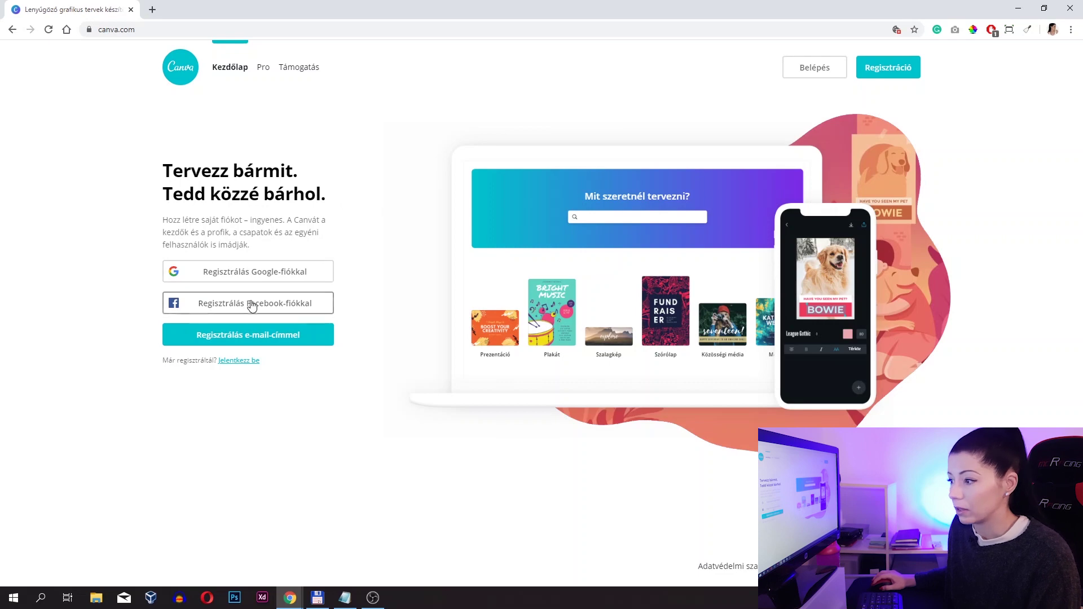
{"action": "left_click", "coordinate": [795, 82]}
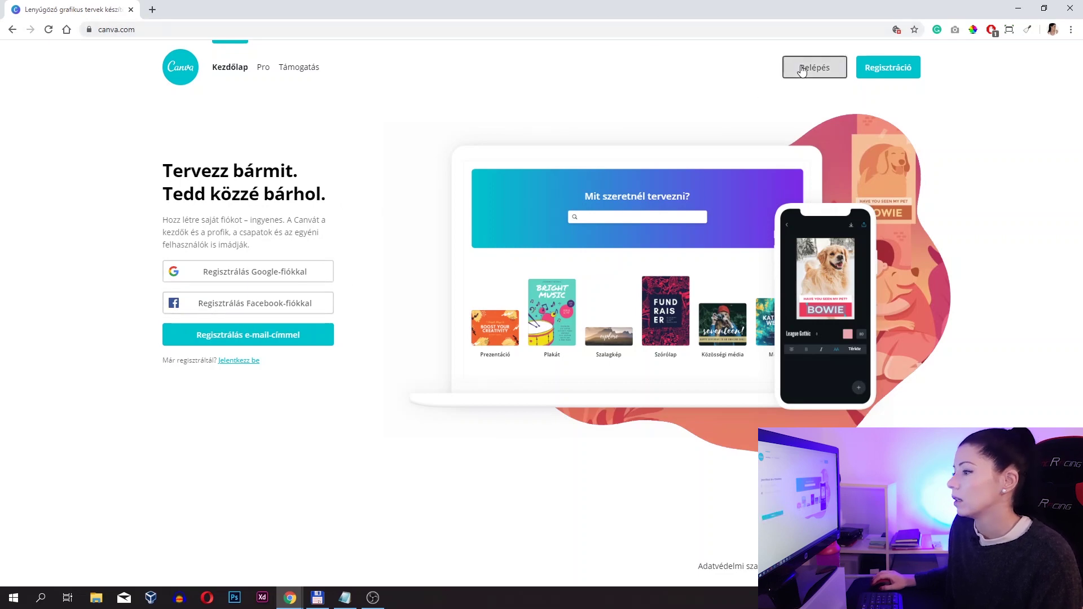
{"action": "left_click", "coordinate": [280, 339]}
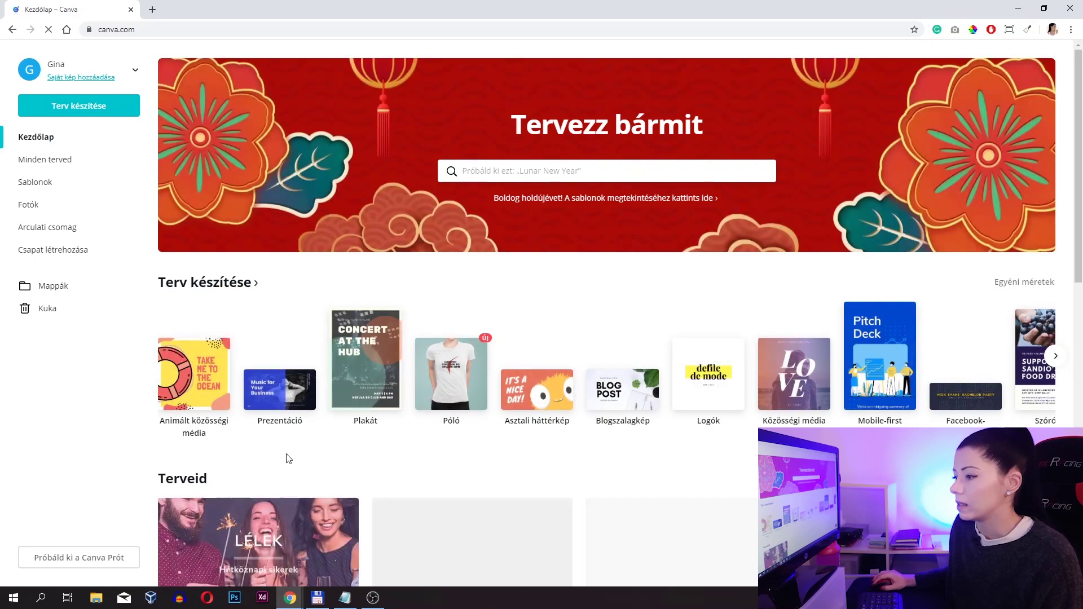
- Browse the home page template rows, then open the banner search box with recent searches
{"action": "scroll", "coordinate": [287, 455], "scroll_direction": "down", "scroll_amount": 2}
{"action": "scroll", "coordinate": [287, 455], "scroll_direction": "down", "scroll_amount": 10}
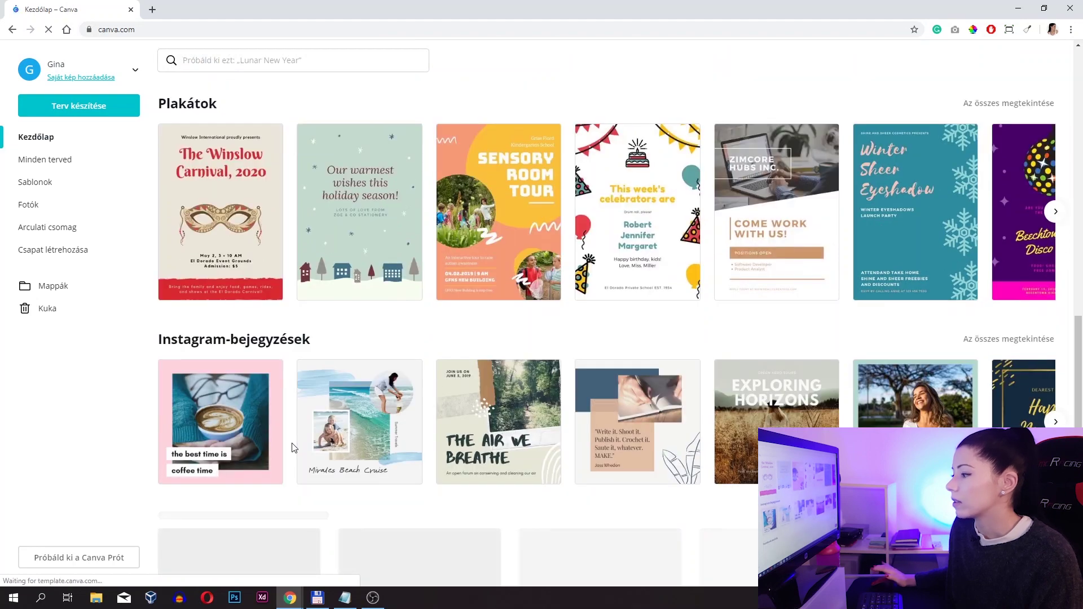
{"action": "scroll", "coordinate": [293, 449], "scroll_direction": "down", "scroll_amount": 1}
{"action": "scroll", "coordinate": [293, 448], "scroll_direction": "up", "scroll_amount": 4}
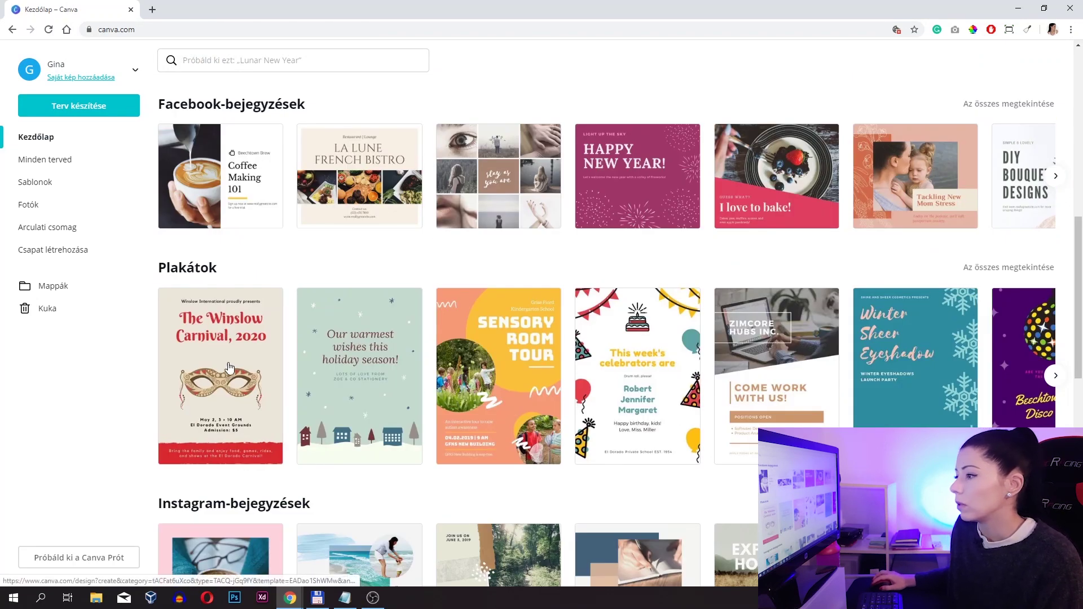
{"action": "scroll", "coordinate": [226, 364], "scroll_direction": "down", "scroll_amount": 6}
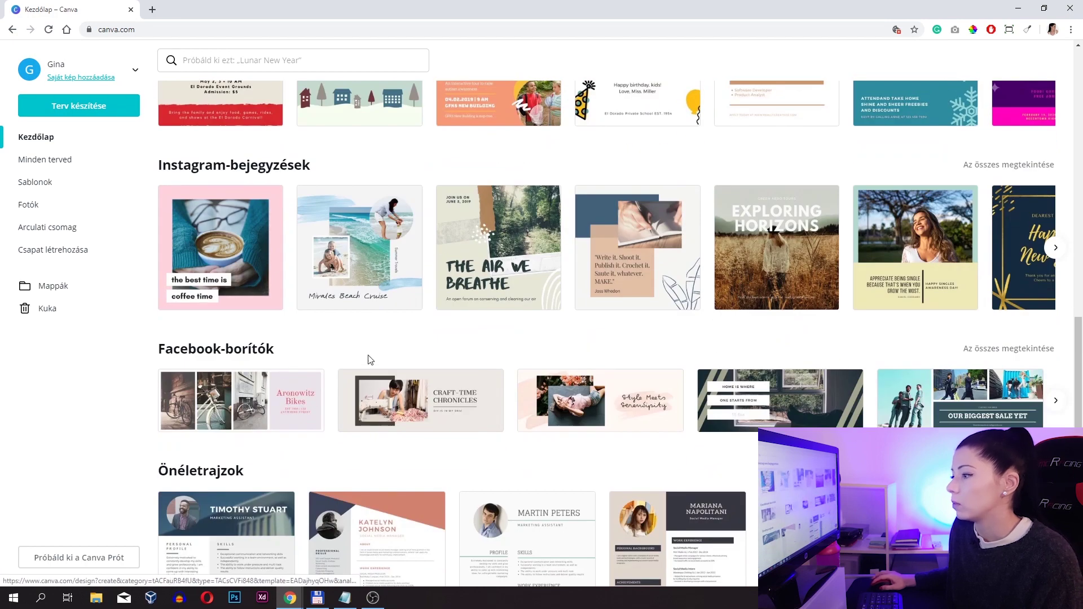
{"action": "scroll", "coordinate": [367, 361], "scroll_direction": "down", "scroll_amount": 6}
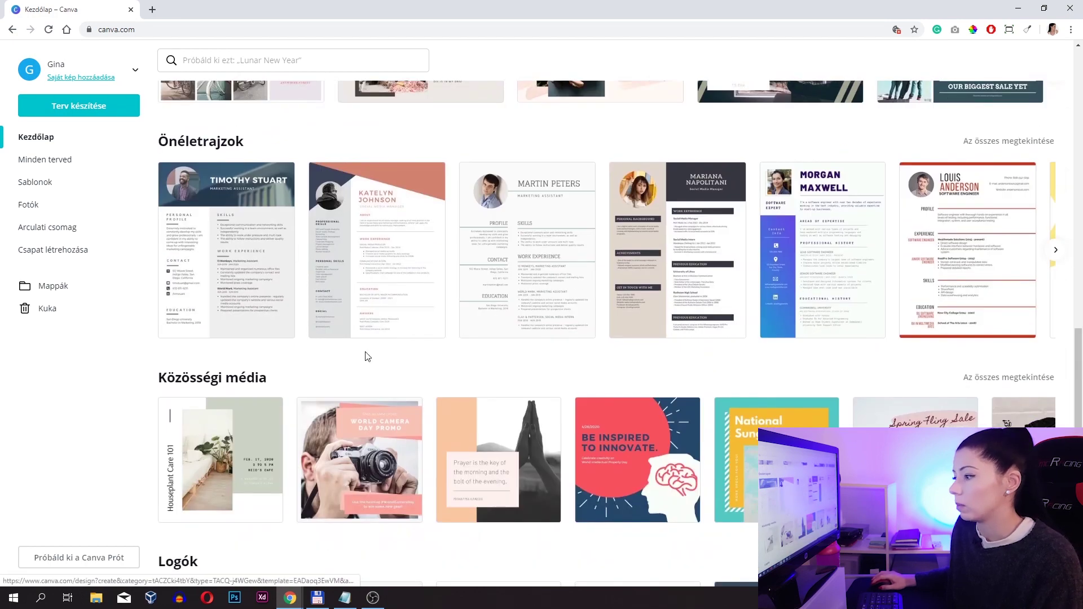
{"action": "scroll", "coordinate": [370, 333], "scroll_direction": "down", "scroll_amount": 8}
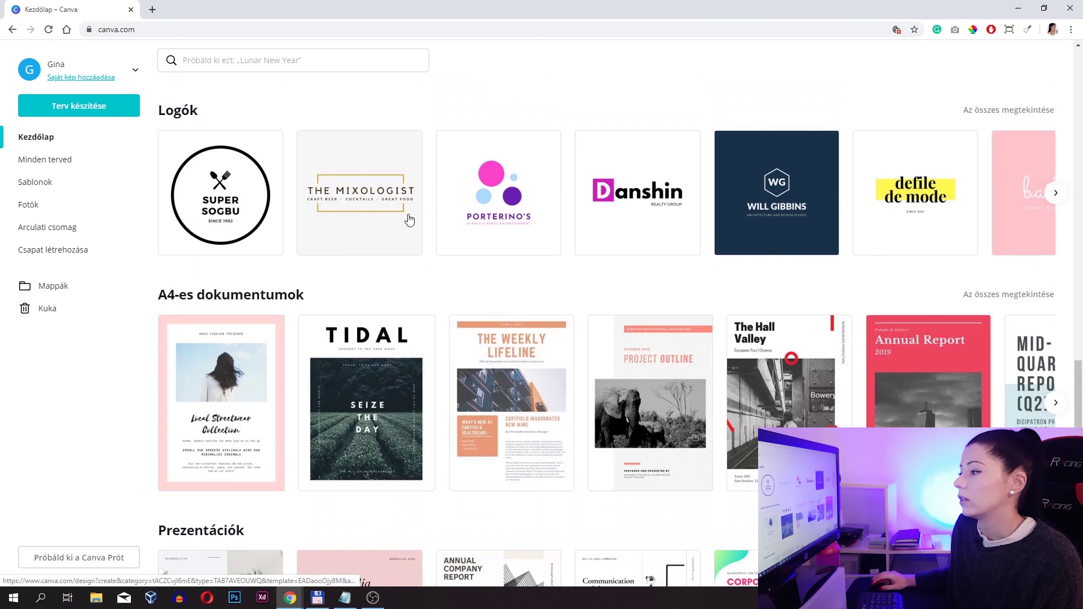
{"action": "scroll", "coordinate": [389, 316], "scroll_direction": "down", "scroll_amount": 6}
{"action": "scroll", "coordinate": [242, 338], "scroll_direction": "up", "scroll_amount": 2}
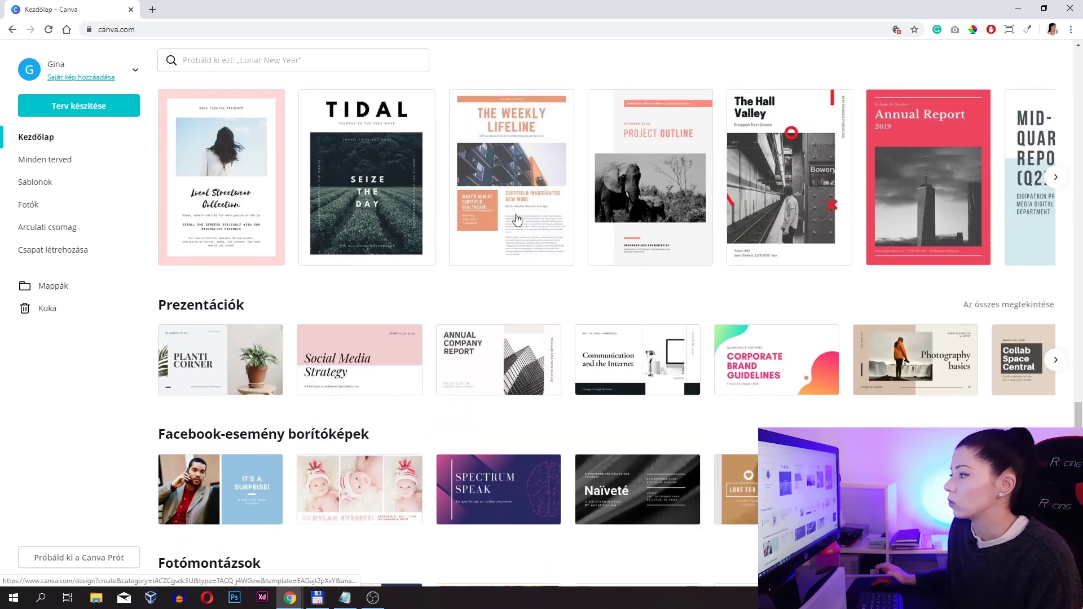
{"action": "scroll", "coordinate": [513, 219], "scroll_direction": "up", "scroll_amount": 18}
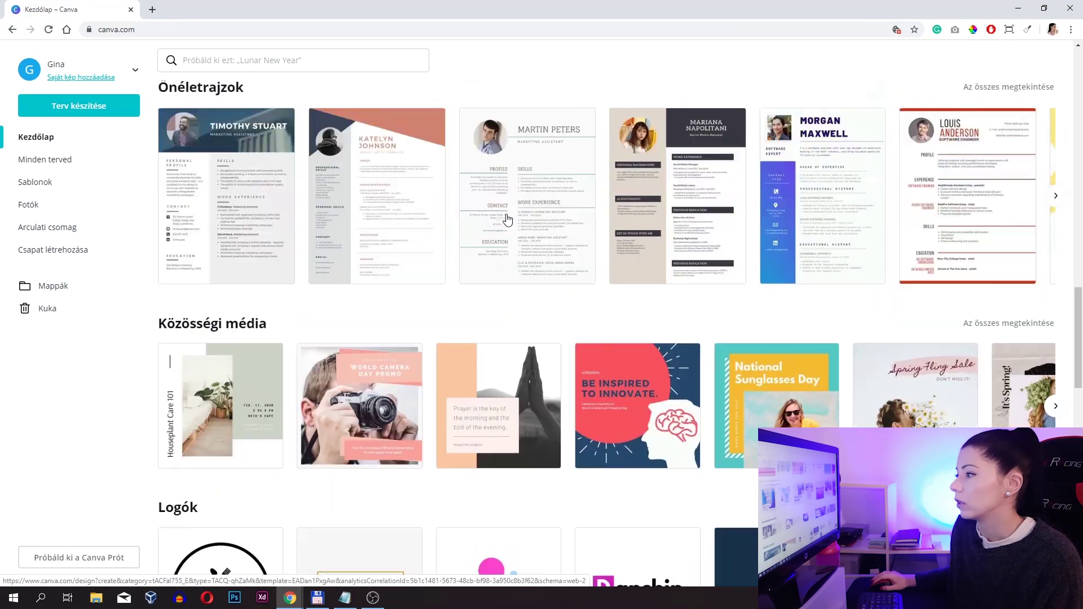
{"action": "scroll", "coordinate": [507, 220], "scroll_direction": "up", "scroll_amount": 15}
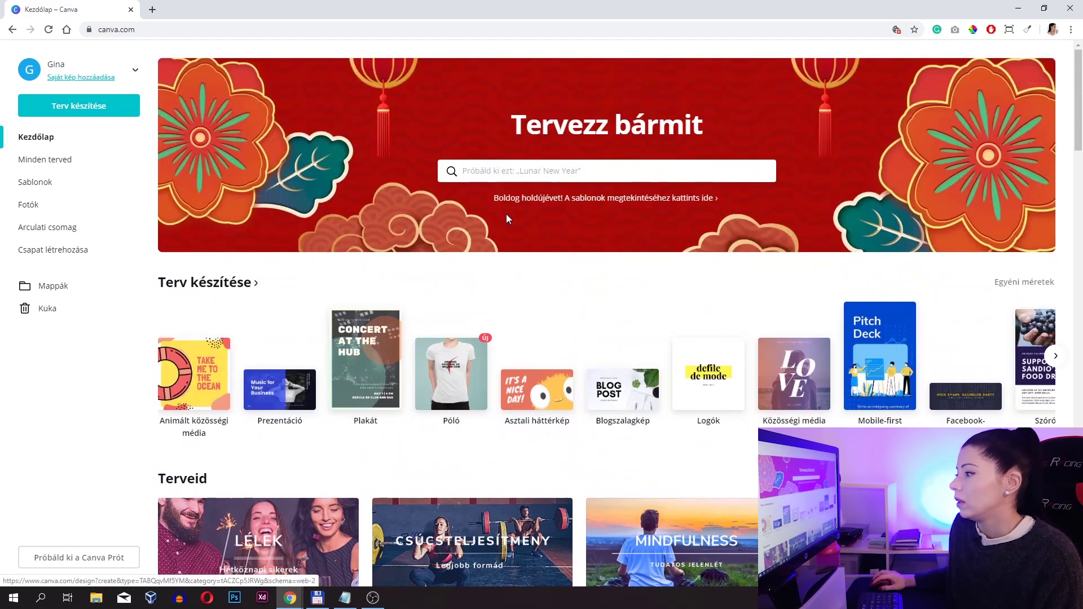
{"action": "left_click", "coordinate": [506, 170]}
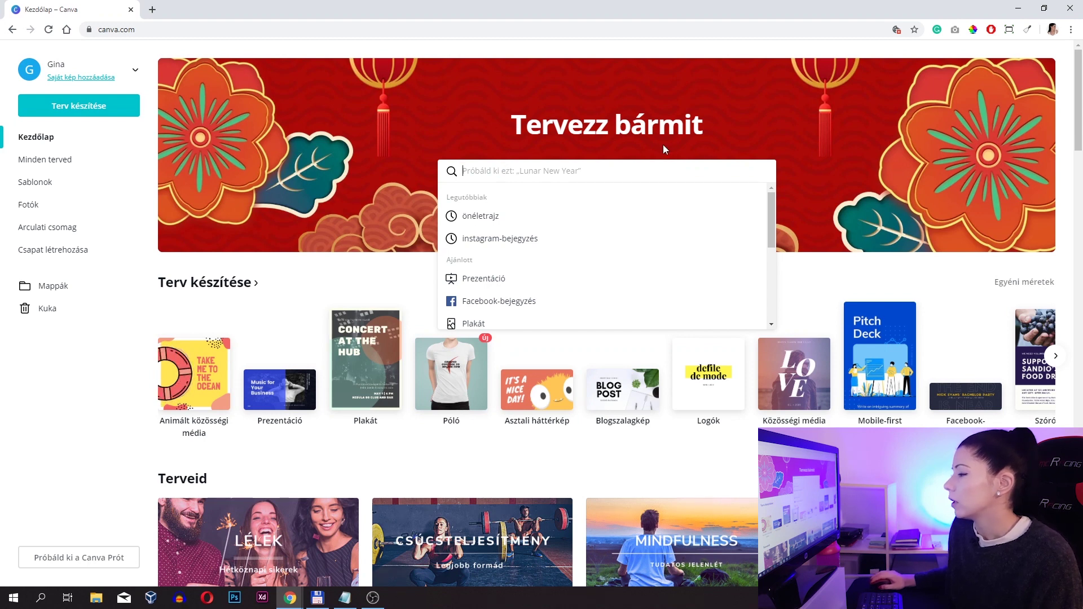
- Run the recent 'önéletrajz' search and scroll through the résumé template results
{"action": "left_click", "coordinate": [473, 215]}
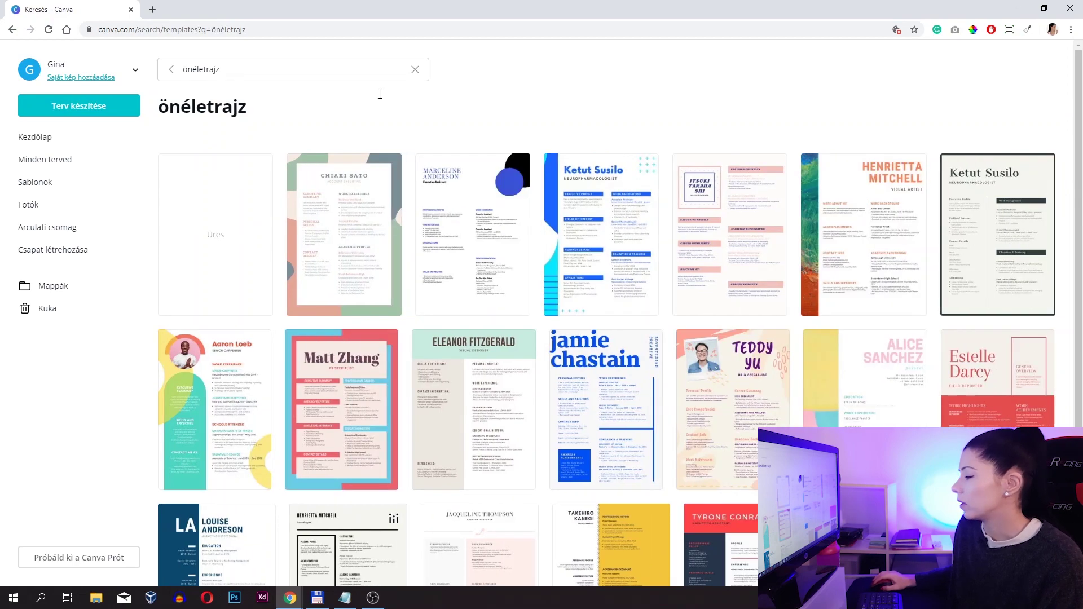
{"action": "scroll", "coordinate": [777, 317], "scroll_direction": "down", "scroll_amount": 2}
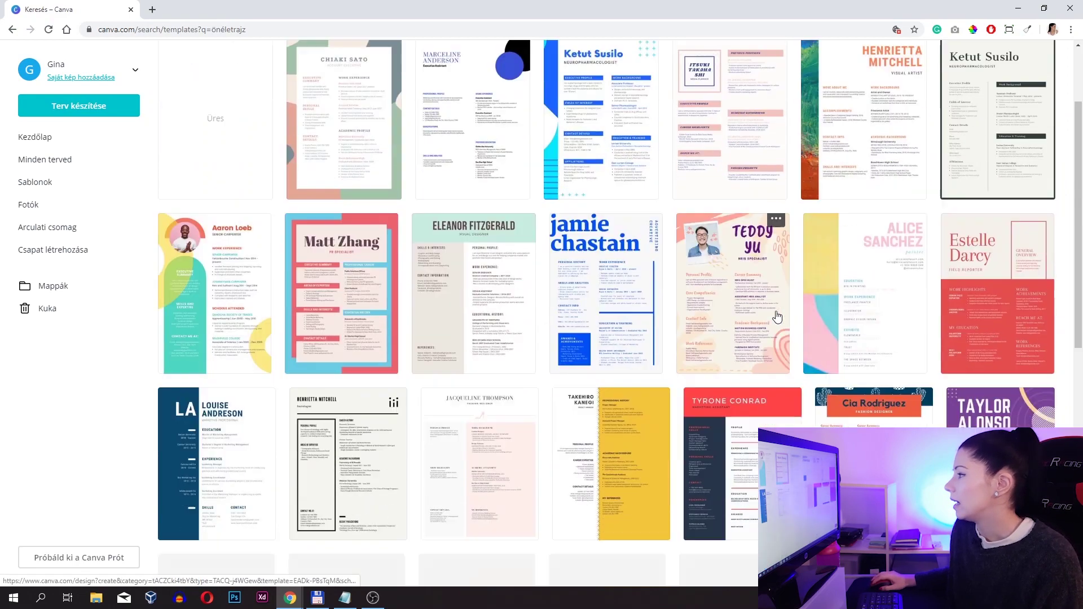
{"action": "scroll", "coordinate": [777, 317], "scroll_direction": "down", "scroll_amount": 3}
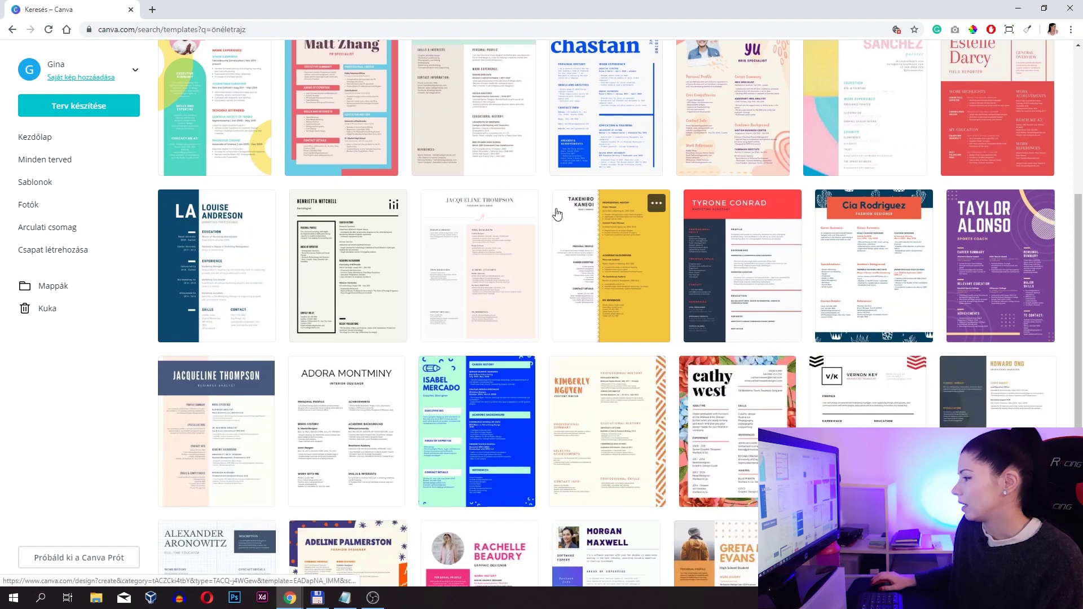
{"action": "scroll", "coordinate": [798, 388], "scroll_direction": "down", "scroll_amount": 1}
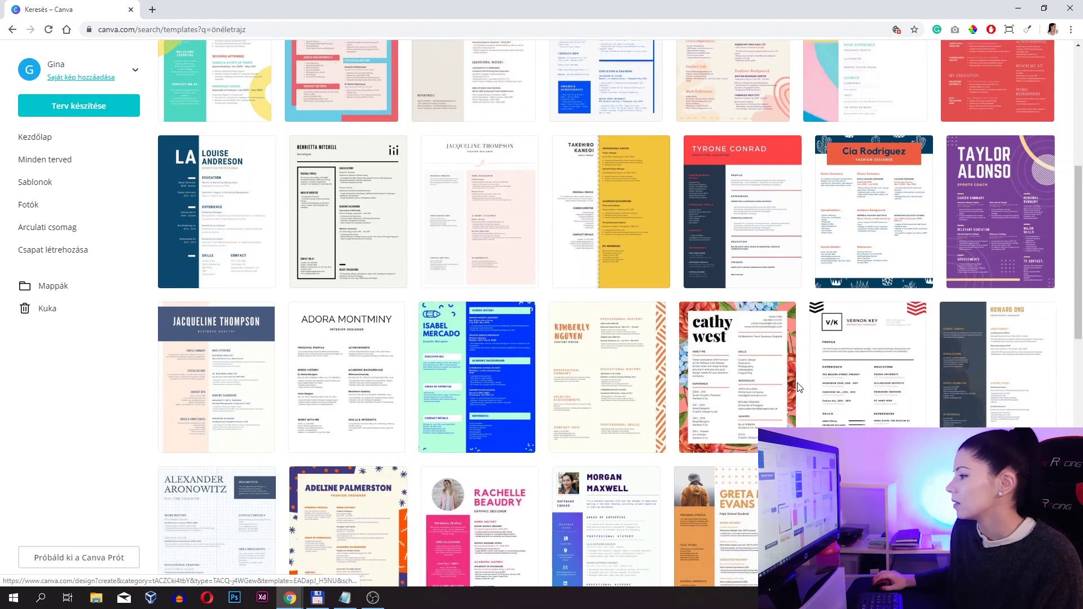
{"action": "scroll", "coordinate": [798, 388], "scroll_direction": "down", "scroll_amount": 13}
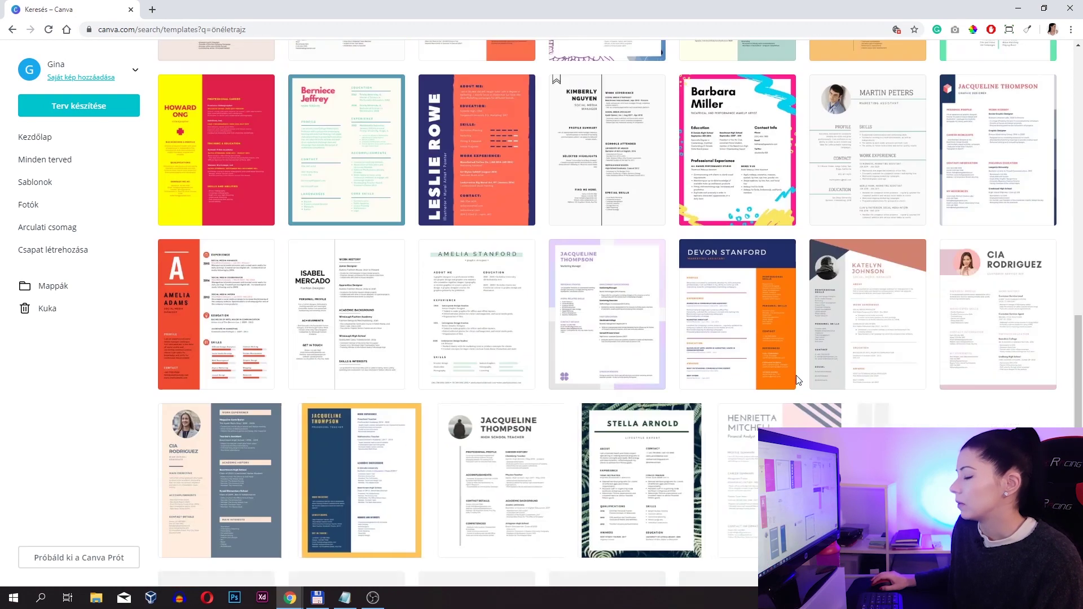
{"action": "scroll", "coordinate": [798, 344], "scroll_direction": "down", "scroll_amount": 4}
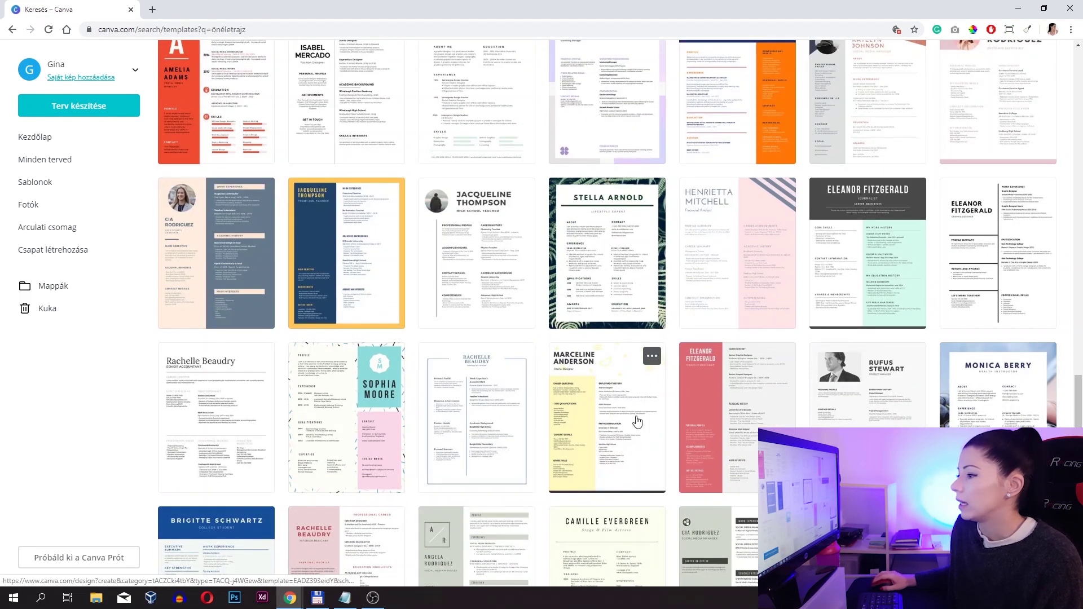
{"action": "scroll", "coordinate": [411, 366], "scroll_direction": "up", "scroll_amount": 17}
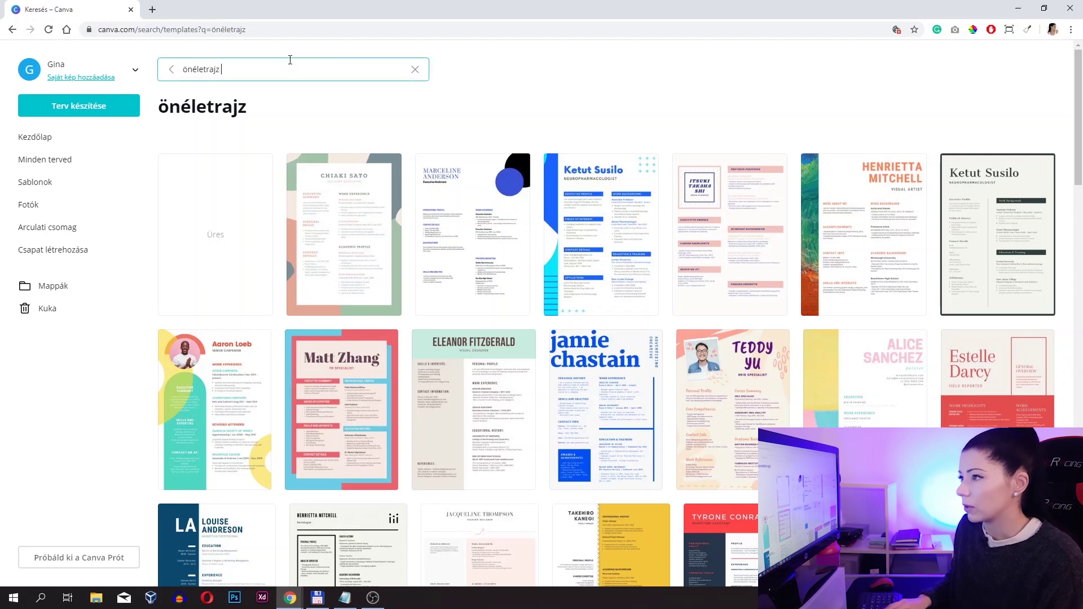
- Refine the search to 'önéletrajz developer' and preview the Cream and Peach Web Developer template
{"action": "type", "text": "developer"}
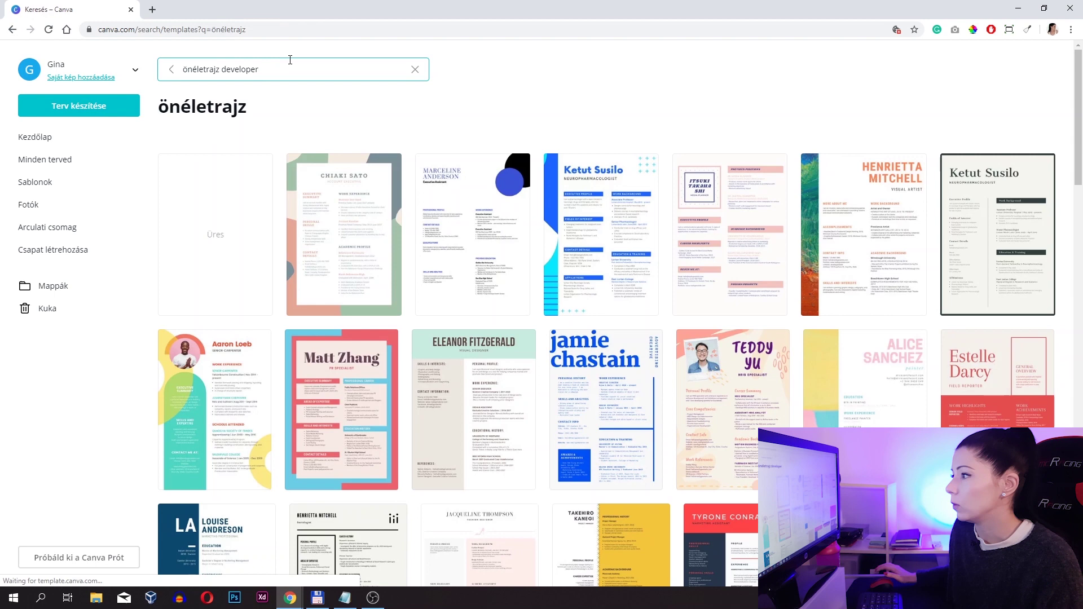
{"action": "key", "text": "Return"}
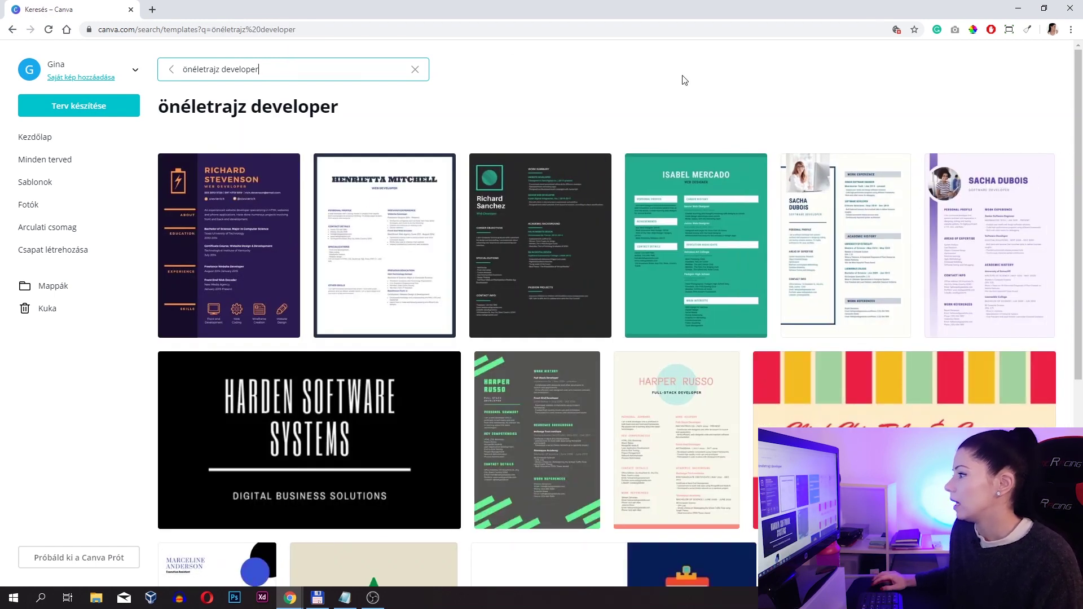
{"action": "scroll", "coordinate": [766, 221], "scroll_direction": "down", "scroll_amount": 5}
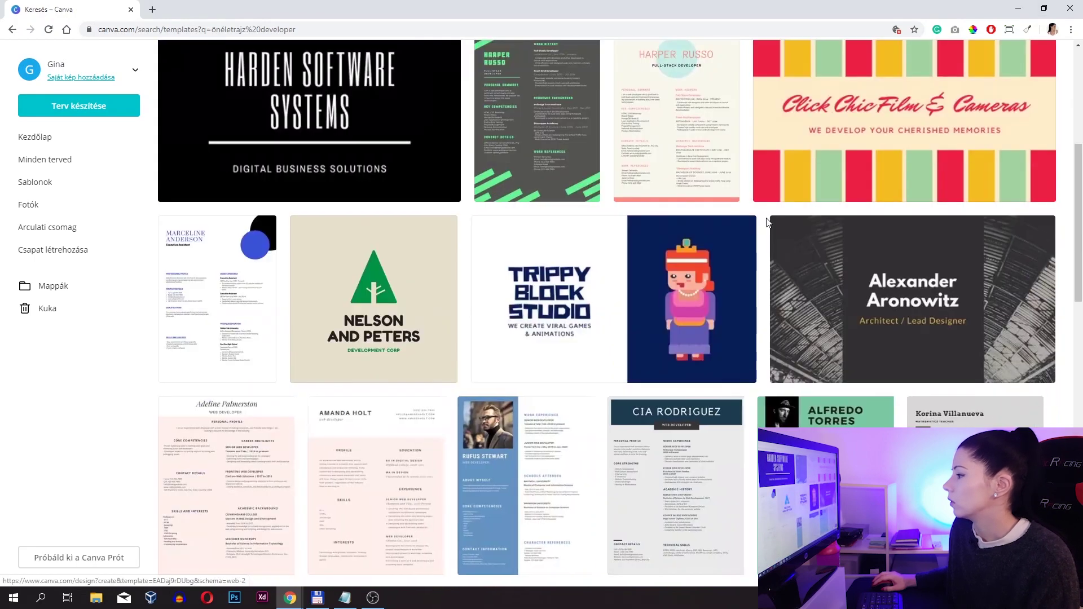
{"action": "scroll", "coordinate": [767, 221], "scroll_direction": "down", "scroll_amount": 5}
{"action": "scroll", "coordinate": [764, 222], "scroll_direction": "up", "scroll_amount": 10}
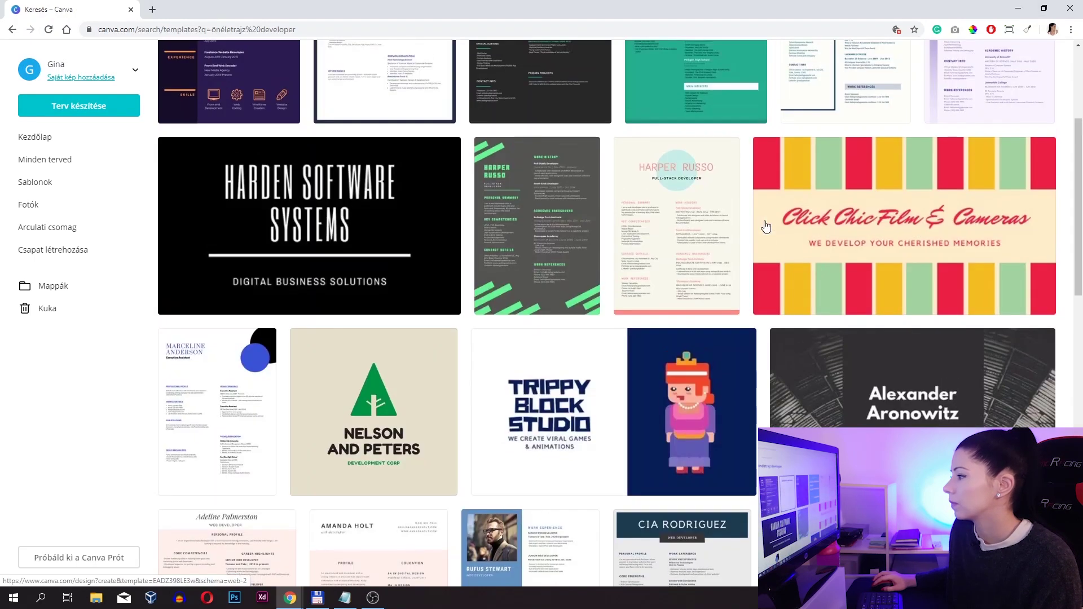
{"action": "left_click", "coordinate": [695, 405]}
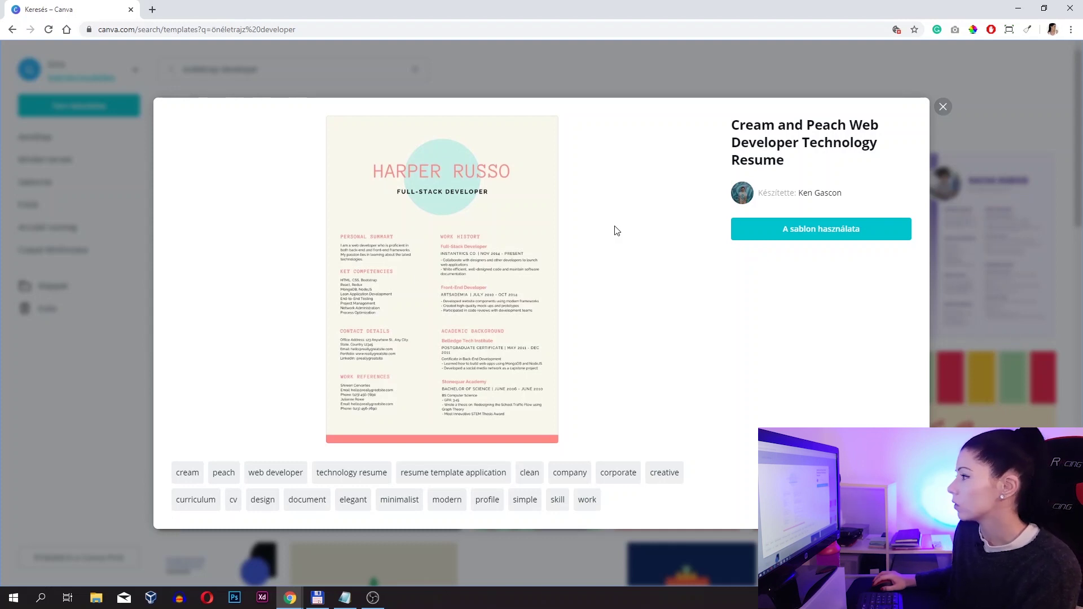
- Use the Cream and Peach Web Developer template and switch to its new editor tab
{"action": "left_click", "coordinate": [784, 228]}
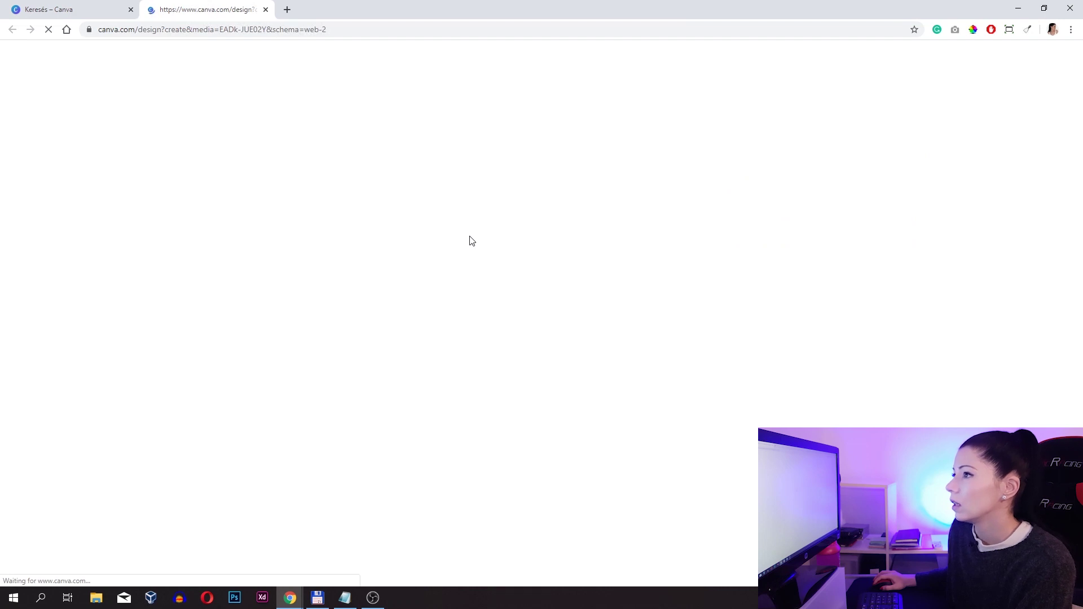
{"action": "key", "text": "ctrl+shift+Tab"}
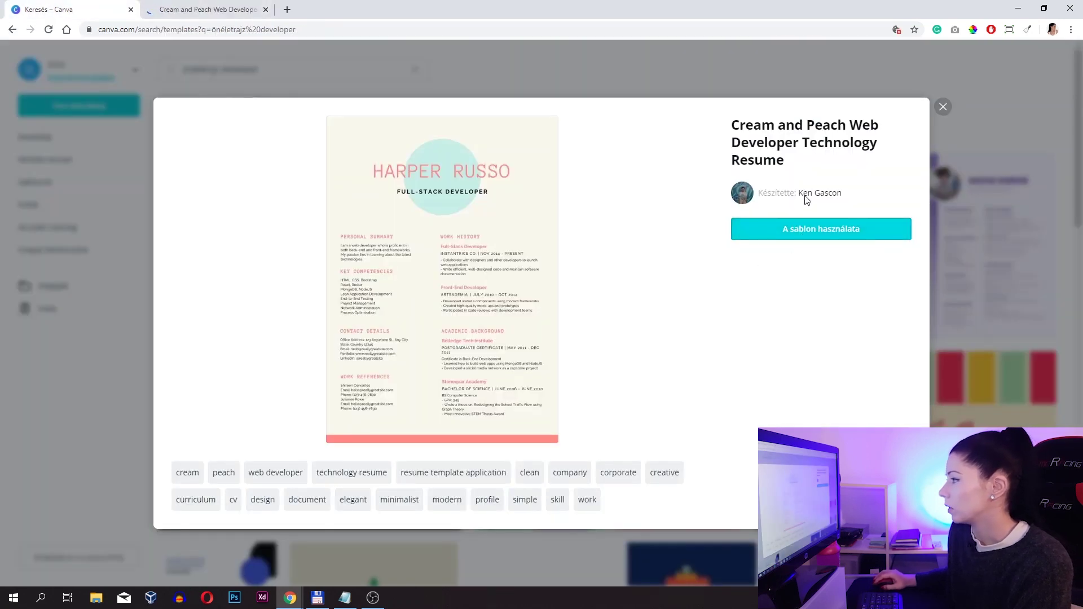
{"action": "left_click", "coordinate": [207, 4]}
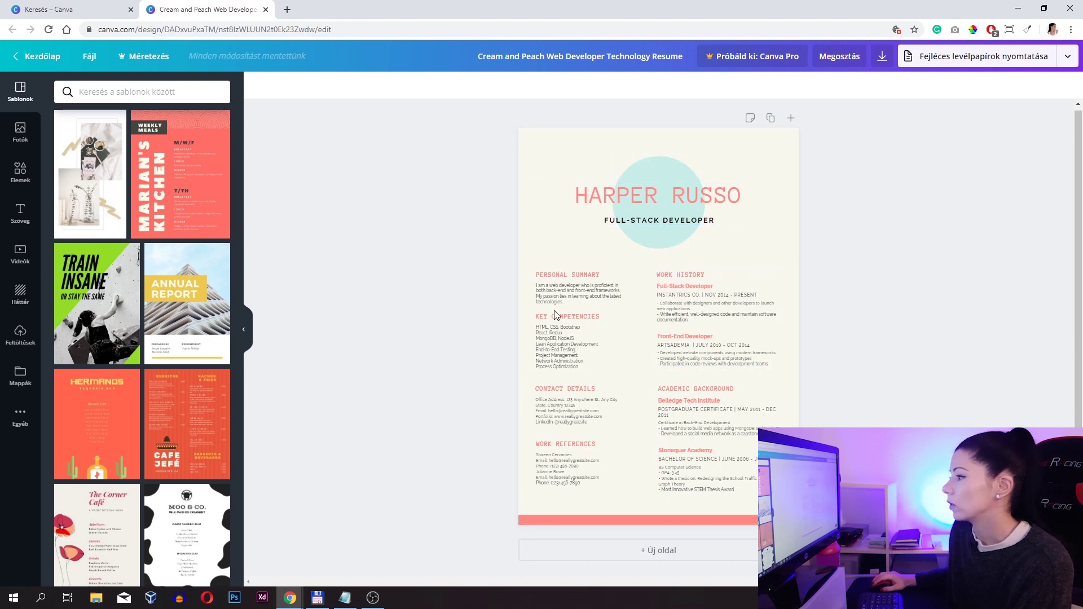
{"action": "left_click", "coordinate": [554, 295]}
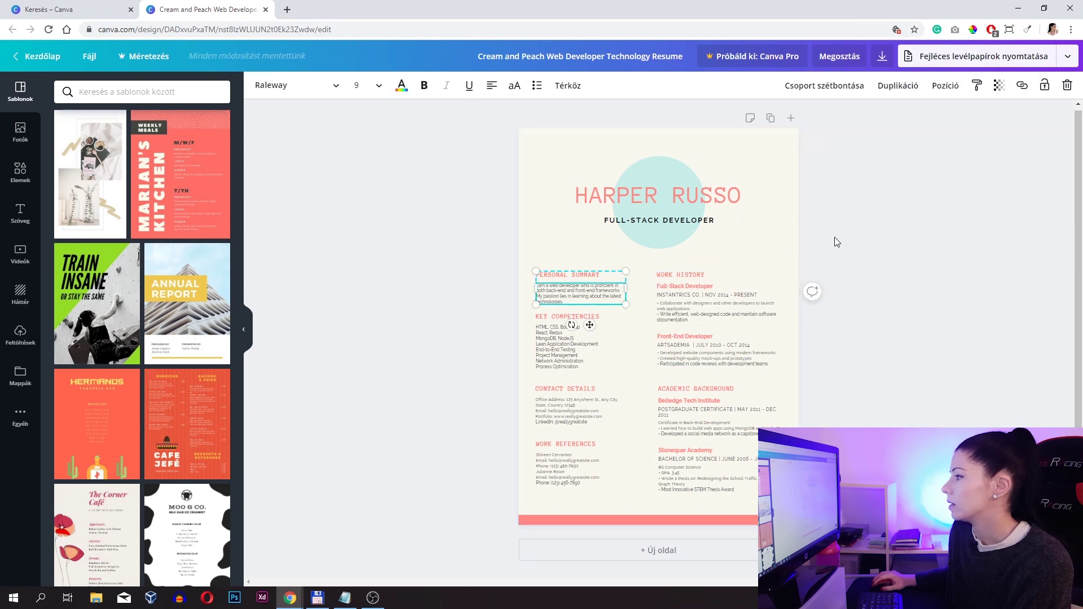
{"action": "left_click", "coordinate": [715, 324]}
{"action": "left_click", "coordinate": [700, 425]}
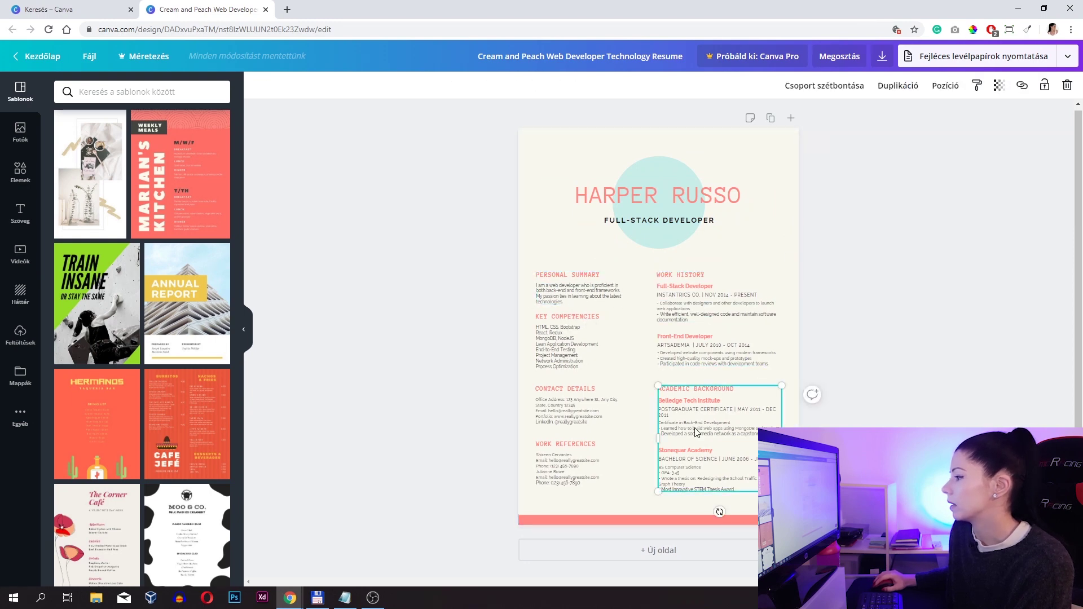
{"action": "left_click", "coordinate": [574, 456]}
{"action": "left_click", "coordinate": [558, 399]}
{"action": "left_click", "coordinate": [566, 353]}
{"action": "left_click", "coordinate": [563, 286]}
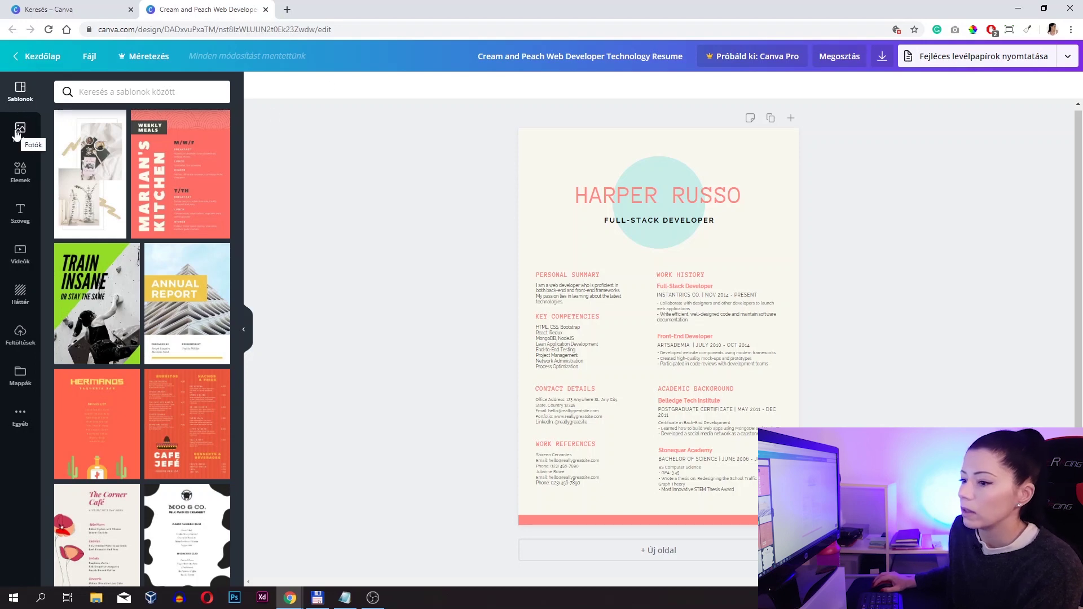
- Upload the round portrait image and drag it from Feltöltések onto the résumé page
{"action": "left_click", "coordinate": [17, 336]}
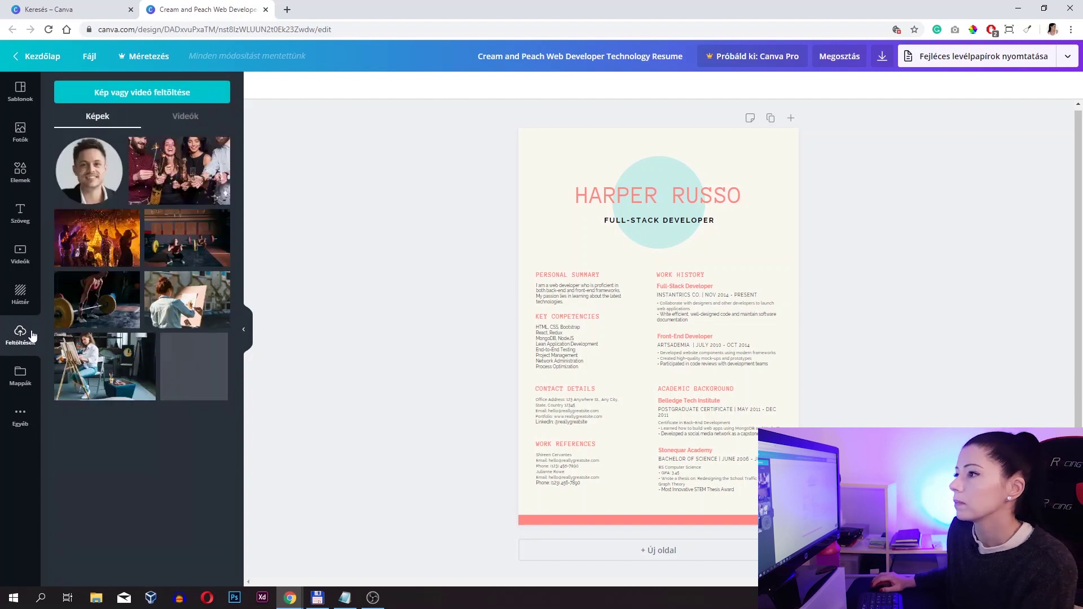
{"action": "left_click", "coordinate": [131, 99]}
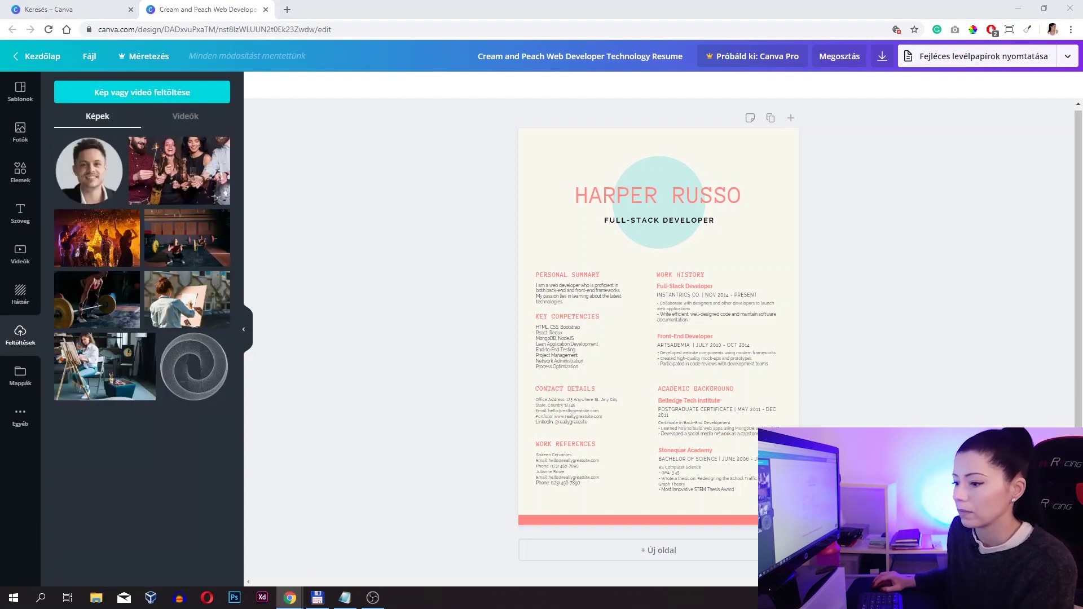
{"action": "key", "text": "Escape"}
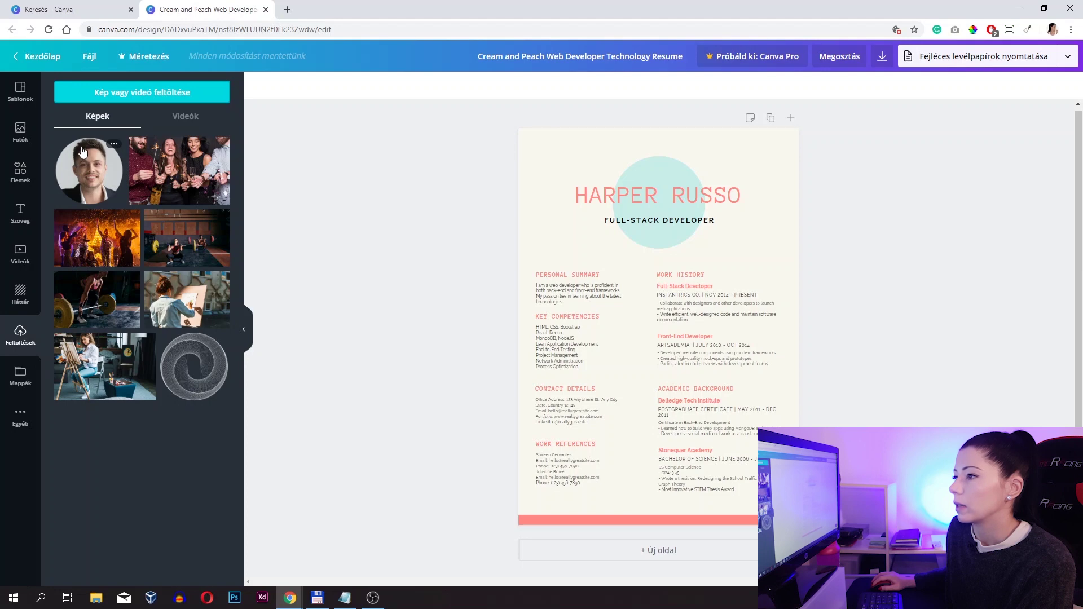
{"action": "left_click_drag", "start_coordinate": [83, 162], "coordinate": [563, 165]}
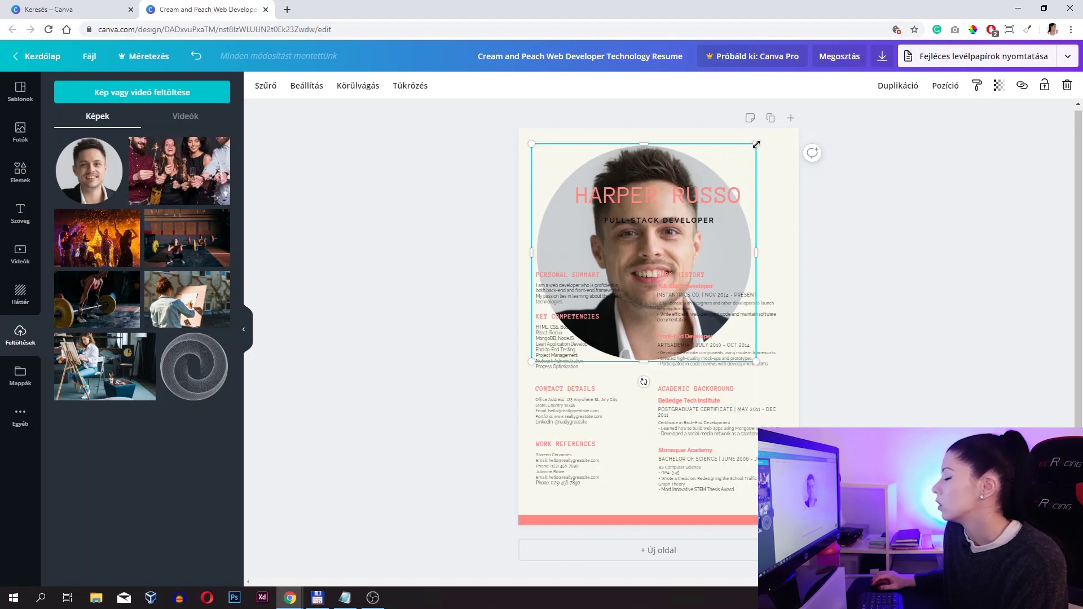
- Shrink the portrait and nudge it over the teal circle above the name
{"action": "left_click_drag", "start_coordinate": [756, 144], "coordinate": [607, 274]}
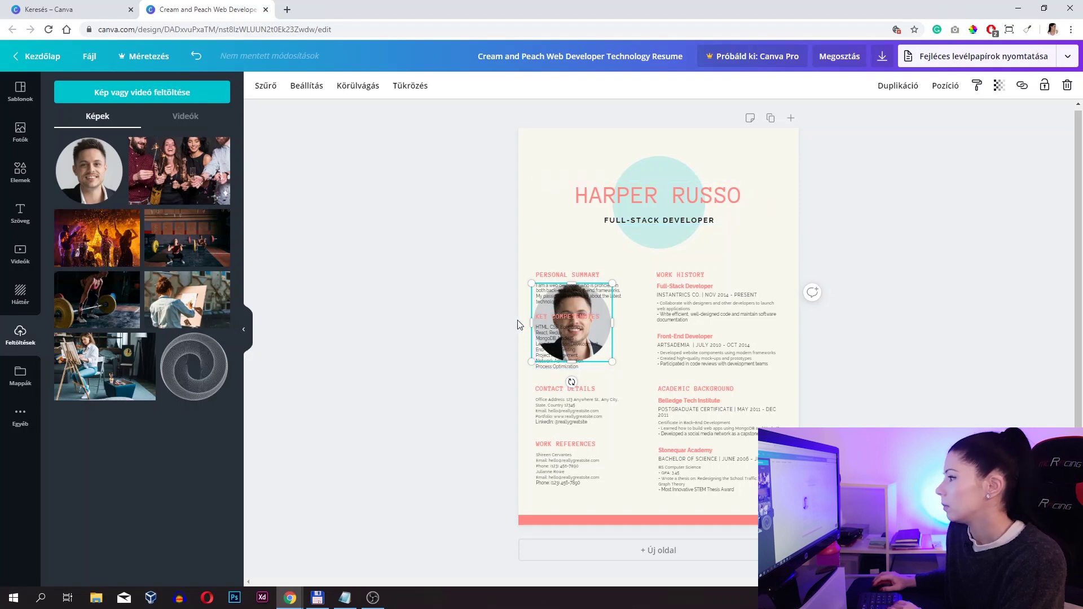
{"action": "key", "text": "shift+Up"}
{"action": "key", "text": "shift+Up"}
{"action": "key", "text": "shift+Up"}
{"action": "key", "text": "shift+Up"}
{"action": "key", "text": "shift+Up"}
{"action": "key", "text": "shift+Up"}
{"action": "key", "text": "shift+Up"}
{"action": "key", "text": "shift+Up"}
{"action": "key", "text": "shift+Up"}
{"action": "key", "text": "shift+Up"}
{"action": "key", "text": "shift+Up"}
{"action": "key", "text": "shift+Up"}
{"action": "key", "text": "shift+Up"}
{"action": "key", "text": "shift+Up"}
{"action": "key", "text": "shift+Up"}
{"action": "key", "text": "shift+Up"}
{"action": "key", "text": "shift+Up"}
{"action": "key", "text": "shift+Up"}
{"action": "key", "text": "shift+Up"}
{"action": "key", "text": "shift+Up"}
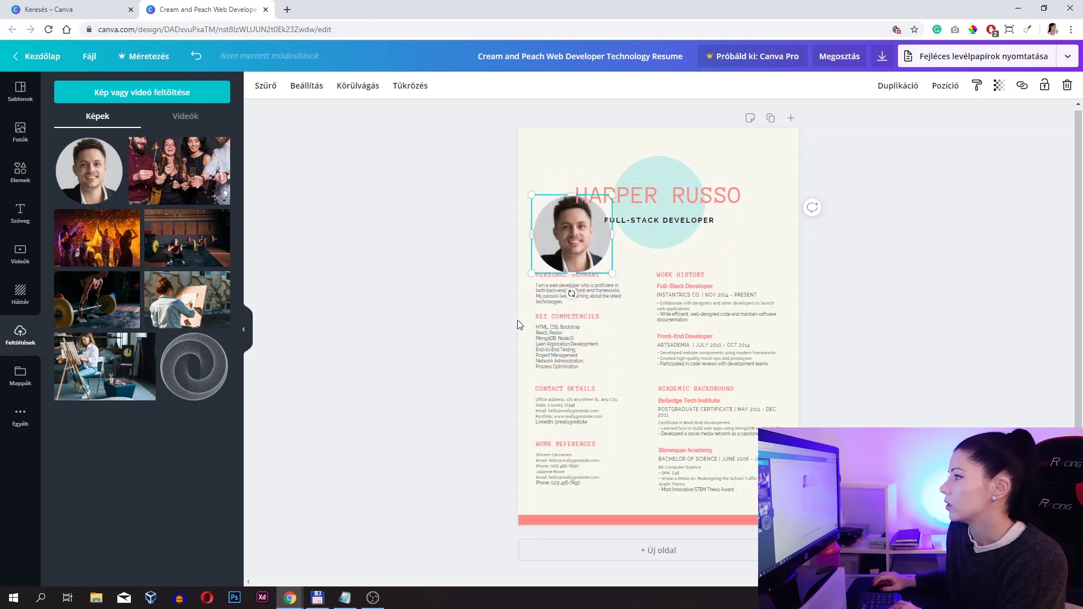
{"action": "key", "text": "shift+Up"}
{"action": "key", "text": "shift+Up"}
{"action": "key", "text": "shift+Up"}
{"action": "key", "text": "shift+Up"}
{"action": "key", "text": "shift+Up"}
{"action": "key", "text": "shift+Up"}
{"action": "key", "text": "shift+Up"}
{"action": "key", "text": "shift+Up"}
{"action": "key", "text": "shift+Up"}
{"action": "key", "text": "shift+Up"}
{"action": "key", "text": "shift+Up"}
{"action": "key", "text": "shift+Up"}
{"action": "key", "text": "shift+Up"}
{"action": "key", "text": "shift+Up"}
{"action": "key", "text": "shift+Up"}
{"action": "key", "text": "shift+Up"}
{"action": "key", "text": "shift+Up"}
{"action": "key", "text": "shift+Up"}
{"action": "key", "text": "shift+Right"}
{"action": "key", "text": "shift+Right"}
{"action": "key", "text": "shift+Right"}
{"action": "key", "text": "shift+Right"}
{"action": "key", "text": "shift+Right"}
{"action": "key", "text": "shift+Right"}
{"action": "key", "text": "shift+Right"}
{"action": "key", "text": "shift+Right"}
{"action": "key", "text": "shift+Right"}
{"action": "key", "text": "shift+Right"}
{"action": "key", "text": "shift+Right"}
{"action": "key", "text": "shift+Right"}
{"action": "key", "text": "shift+Right"}
{"action": "key", "text": "shift+Right"}
{"action": "key", "text": "shift+Right"}
{"action": "key", "text": "shift+Right"}
{"action": "key", "text": "shift+Right"}
{"action": "key", "text": "shift+Right"}
{"action": "key", "text": "shift+Right"}
{"action": "key", "text": "shift+Right"}
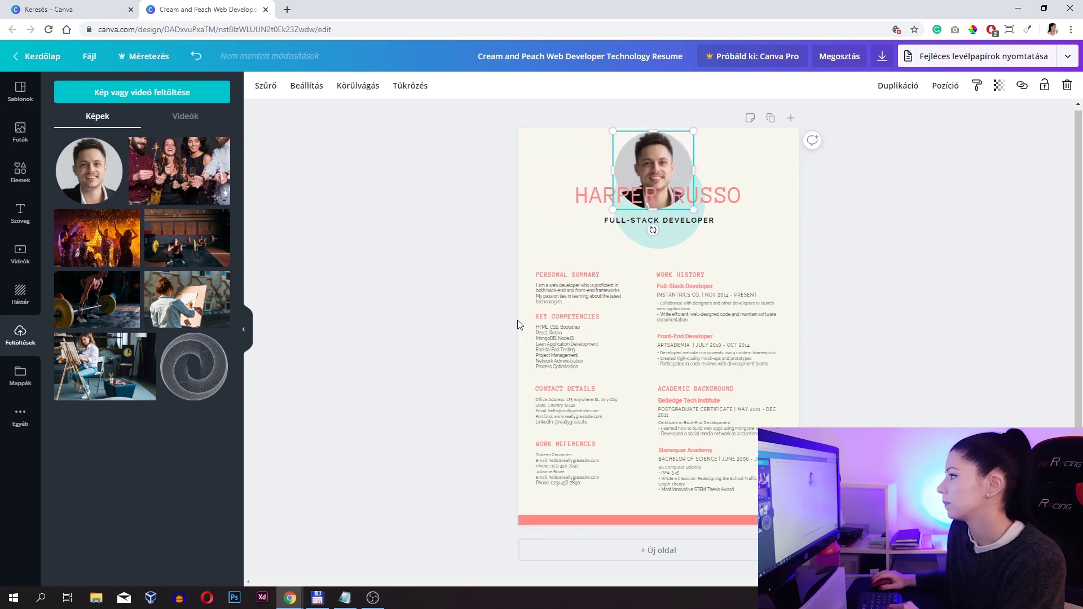
{"action": "key", "text": "shift+Down"}
{"action": "key", "text": "shift+Down"}
{"action": "key", "text": "shift+Down"}
{"action": "key", "text": "shift+Right"}
{"action": "key", "text": "shift+Right"}
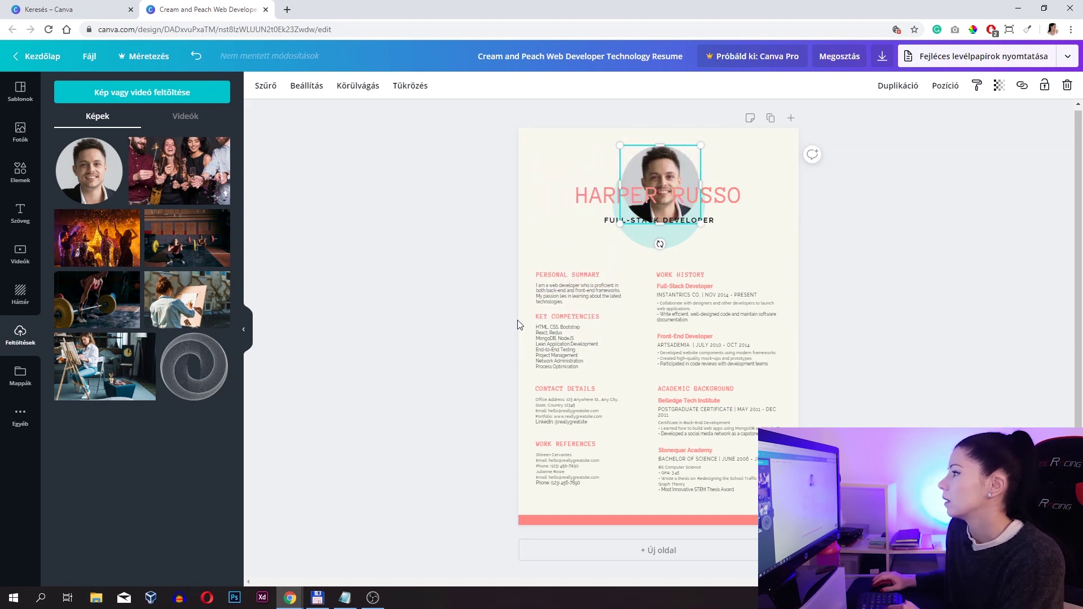
{"action": "key", "text": "shift+Down"}
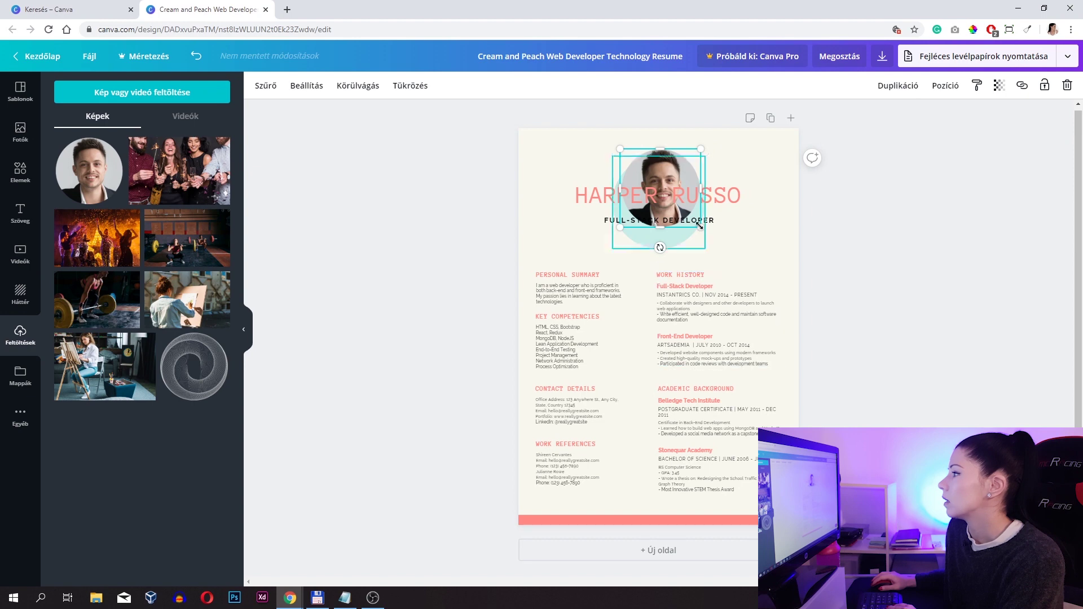
- Move the name and job title slightly down, then reposition the photo above them
{"action": "left_click", "coordinate": [713, 198]}
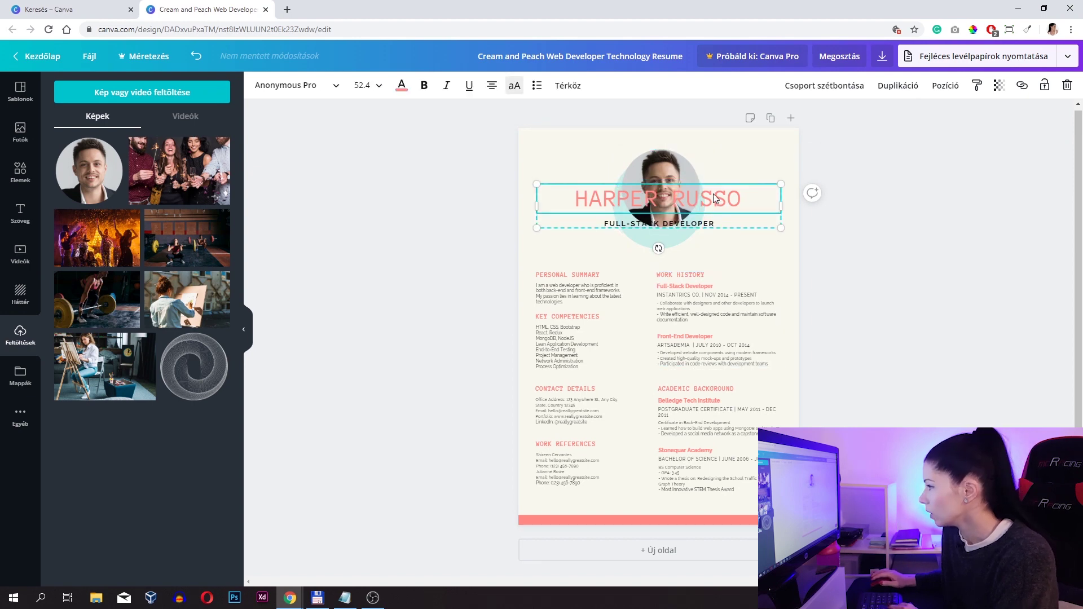
{"action": "key", "text": "shift+Down"}
{"action": "key", "text": "shift+Down"}
{"action": "key", "text": "shift+Down"}
{"action": "key", "text": "shift+Down"}
{"action": "key", "text": "shift+Down"}
{"action": "key", "text": "shift+Down"}
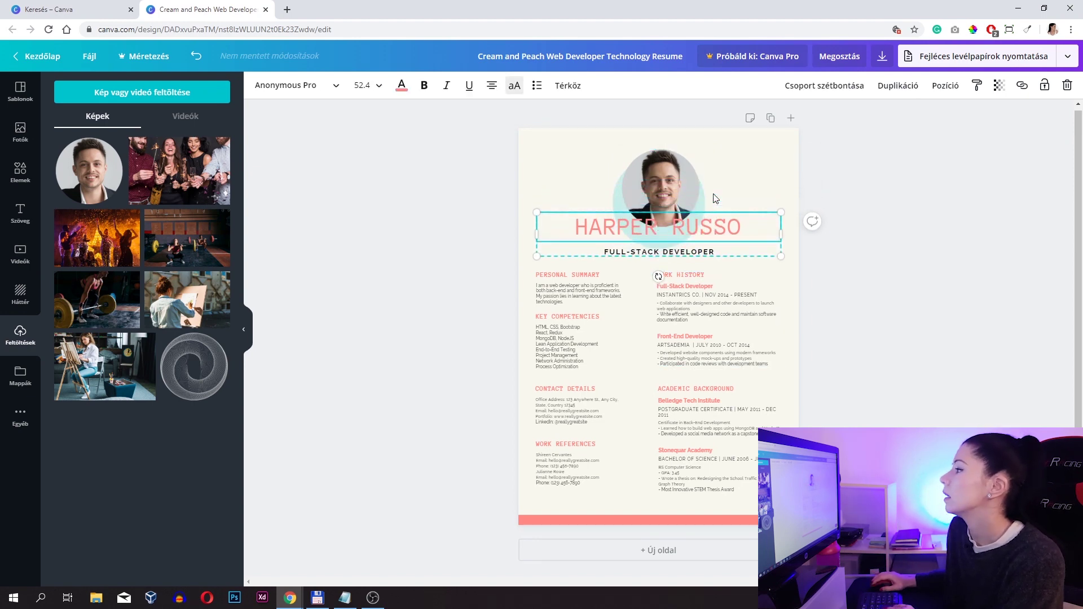
{"action": "left_click", "coordinate": [703, 198]}
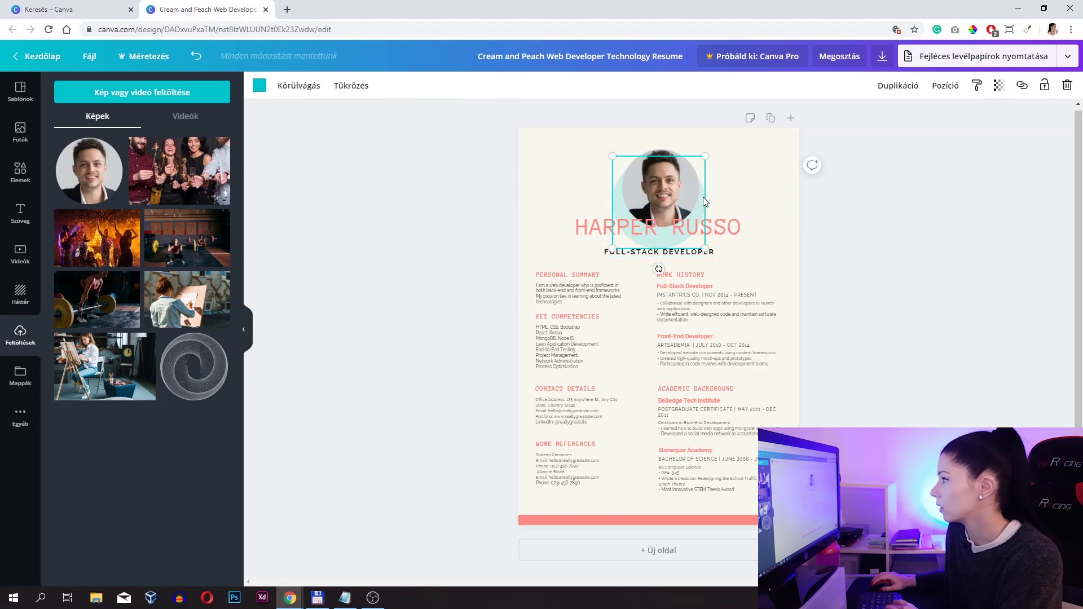
{"action": "key", "text": "shift+Up"}
{"action": "key", "text": "shift+Up"}
{"action": "key", "text": "shift+Up"}
{"action": "key", "text": "shift+Up"}
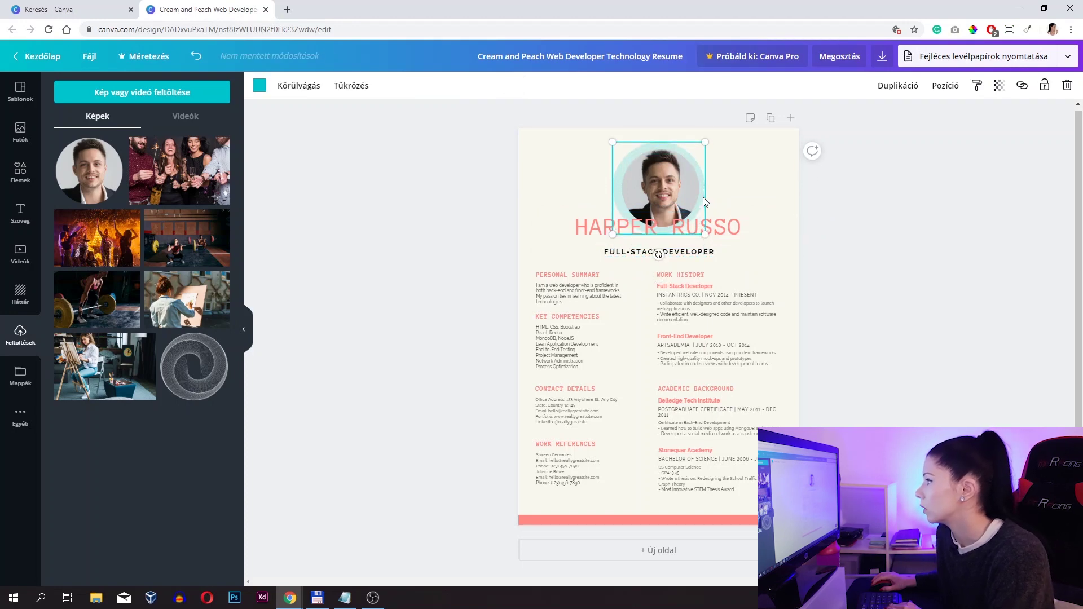
{"action": "key", "text": "shift+Down"}
{"action": "key", "text": "shift+Up"}
{"action": "key", "text": "shift+Right"}
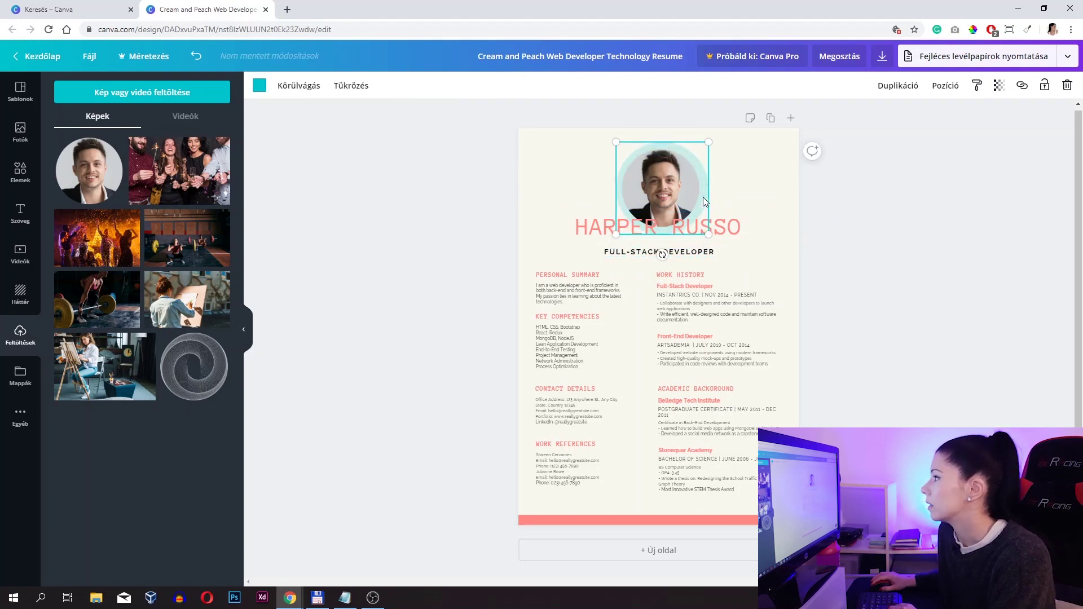
- Shrink the photo to fit inside the teal circle, centre it, and lower the name slightly
{"action": "left_click_drag", "start_coordinate": [709, 143], "coordinate": [703, 148]}
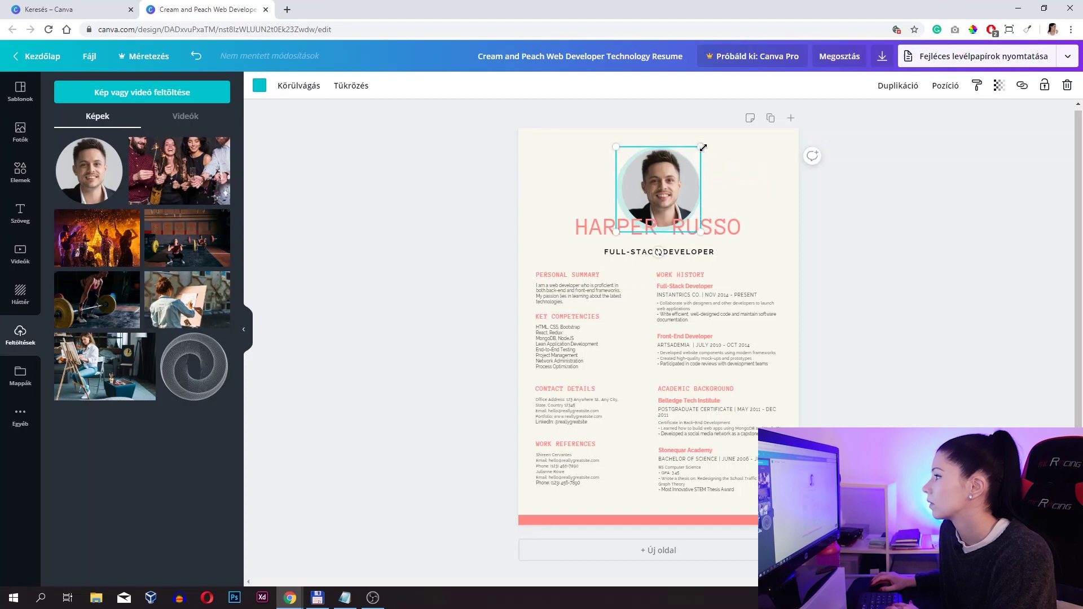
{"action": "key", "text": "Up"}
{"action": "key", "text": "Right"}
{"action": "key", "text": "Right"}
{"action": "key", "text": "Right"}
{"action": "key", "text": "Right"}
{"action": "key", "text": "Right"}
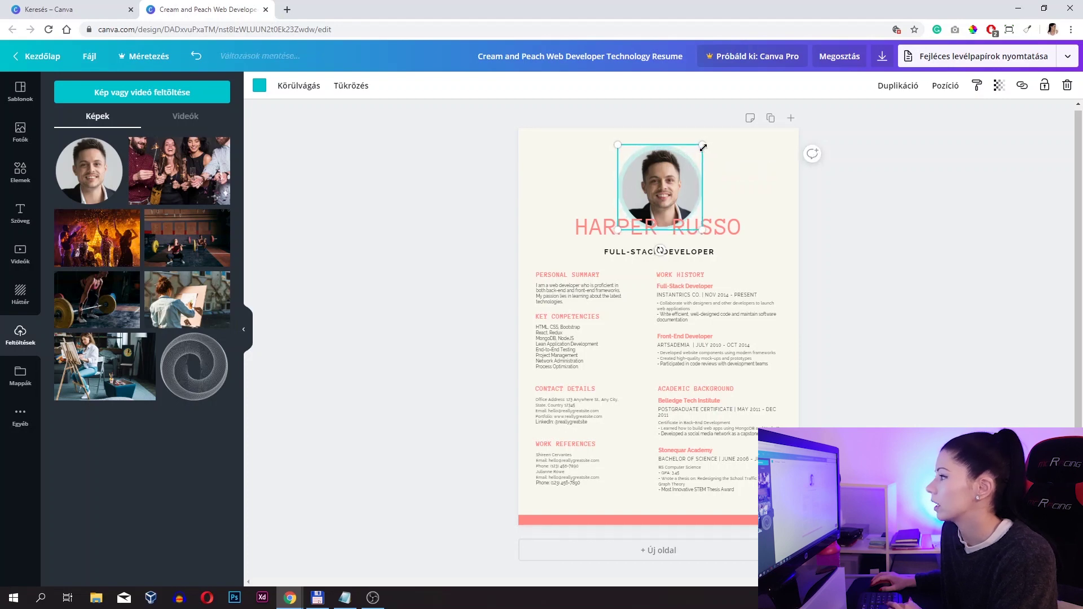
{"action": "key", "text": "Up"}
{"action": "key", "text": "Down"}
{"action": "key", "text": "Right"}
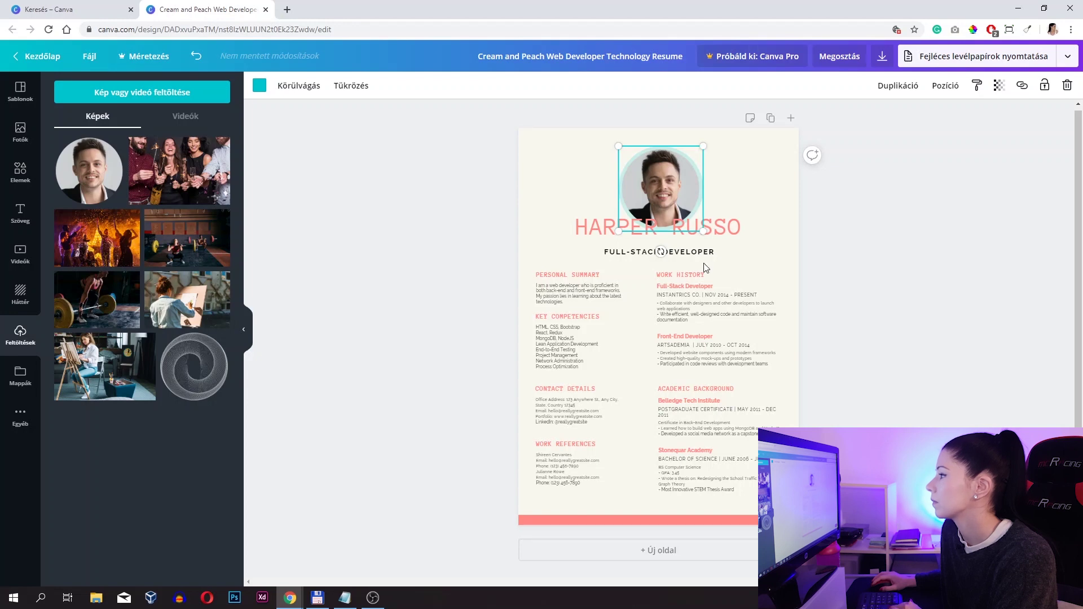
{"action": "left_click_drag", "start_coordinate": [724, 231], "coordinate": [724, 233]}
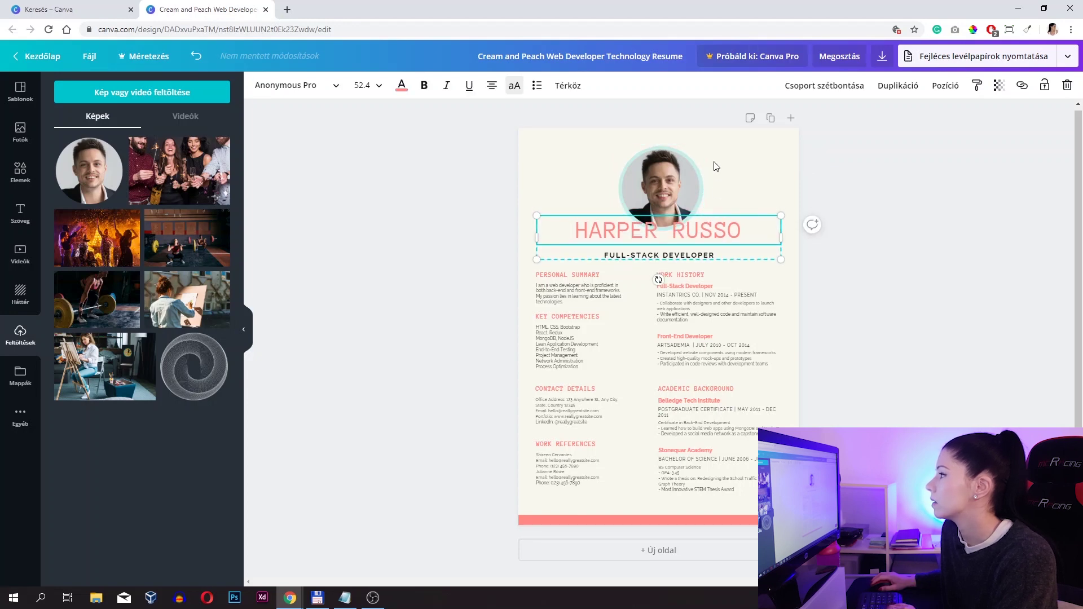
{"action": "left_click", "coordinate": [699, 169]}
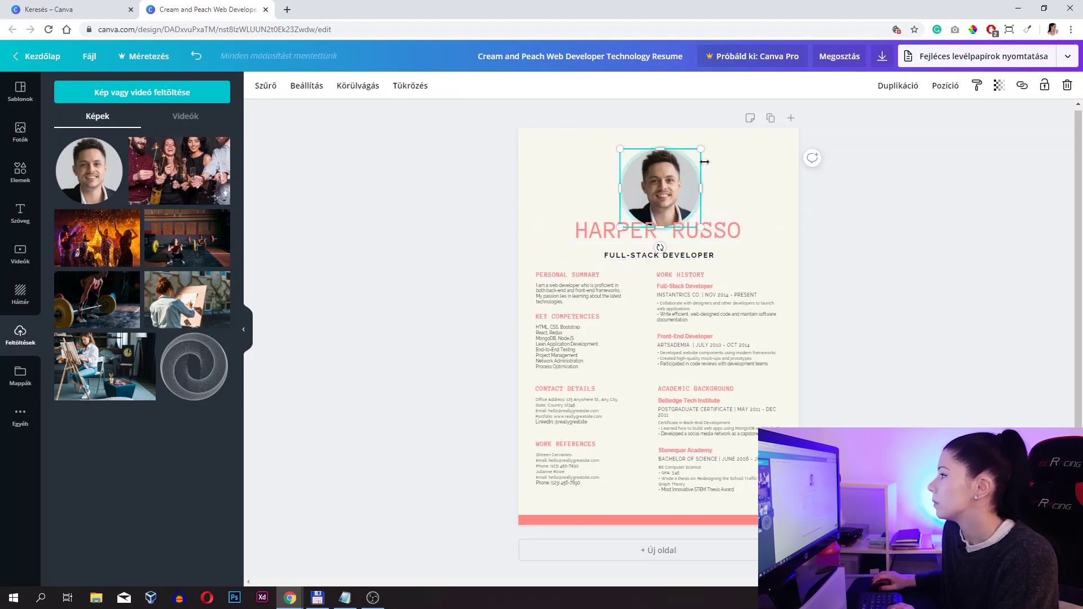
{"action": "left_click", "coordinate": [855, 215]}
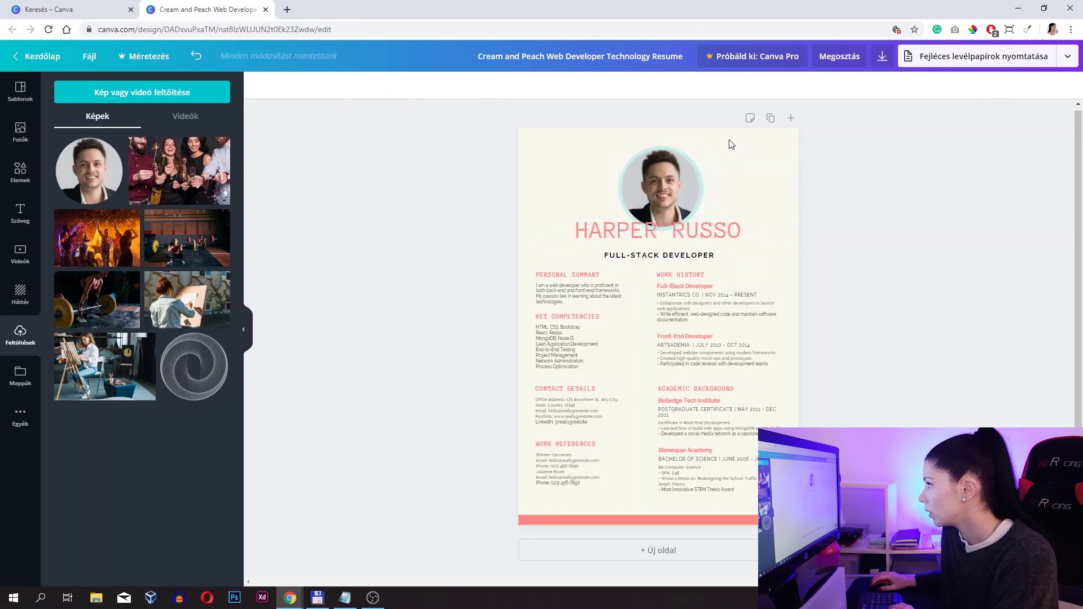
{"action": "left_click", "coordinate": [764, 147]}
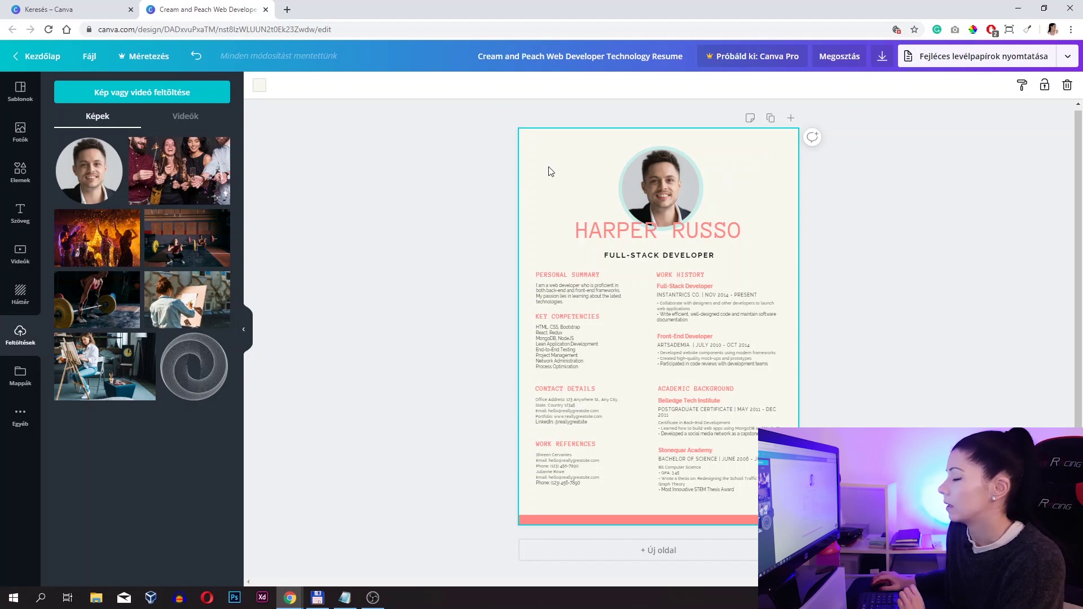
- Change the page background from cream to a custom very pale blue, #f5faff
{"action": "left_click", "coordinate": [260, 87]}
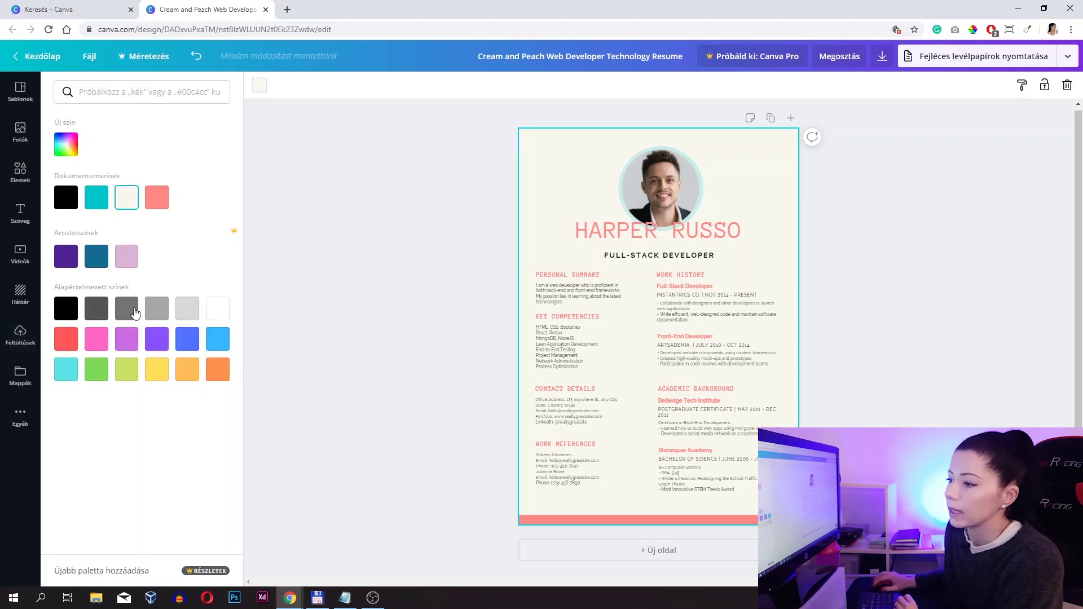
{"action": "left_click", "coordinate": [76, 150]}
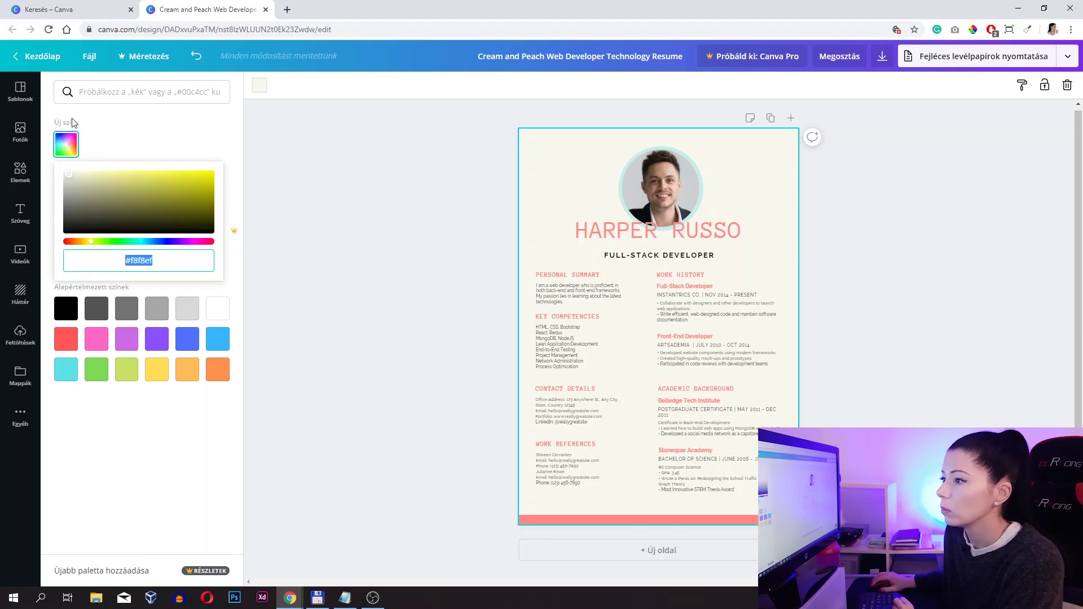
{"action": "left_click_drag", "start_coordinate": [95, 246], "coordinate": [153, 247]}
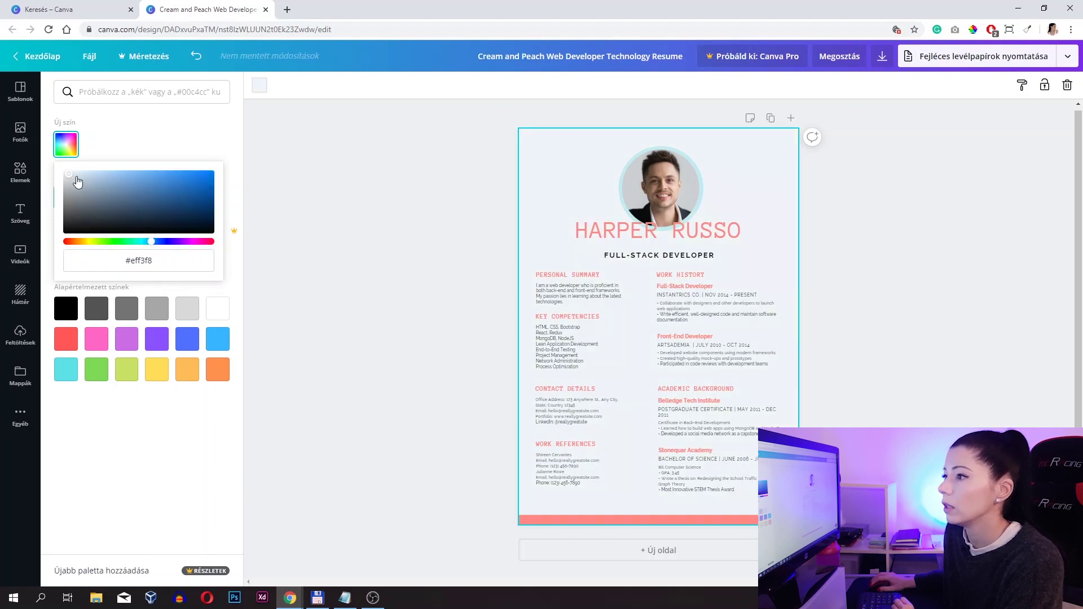
{"action": "mouse_move", "coordinate": [70, 180]}
{"action": "left_mouse_down"}
{"action": "mouse_move", "coordinate": [89, 194]}
{"action": "mouse_move", "coordinate": [96, 181]}
{"action": "mouse_move", "coordinate": [92, 209]}
{"action": "mouse_move", "coordinate": [72, 226]}
{"action": "mouse_move", "coordinate": [114, 234]}
{"action": "mouse_move", "coordinate": [175, 210]}
{"action": "mouse_move", "coordinate": [151, 208]}
{"action": "mouse_move", "coordinate": [143, 193]}
{"action": "mouse_move", "coordinate": [160, 215]}
{"action": "mouse_move", "coordinate": [174, 191]}
{"action": "mouse_move", "coordinate": [113, 206]}
{"action": "mouse_move", "coordinate": [141, 213]}
{"action": "mouse_move", "coordinate": [99, 177]}
{"action": "mouse_move", "coordinate": [70, 181]}
{"action": "mouse_move", "coordinate": [71, 167]}
{"action": "left_mouse_up"}
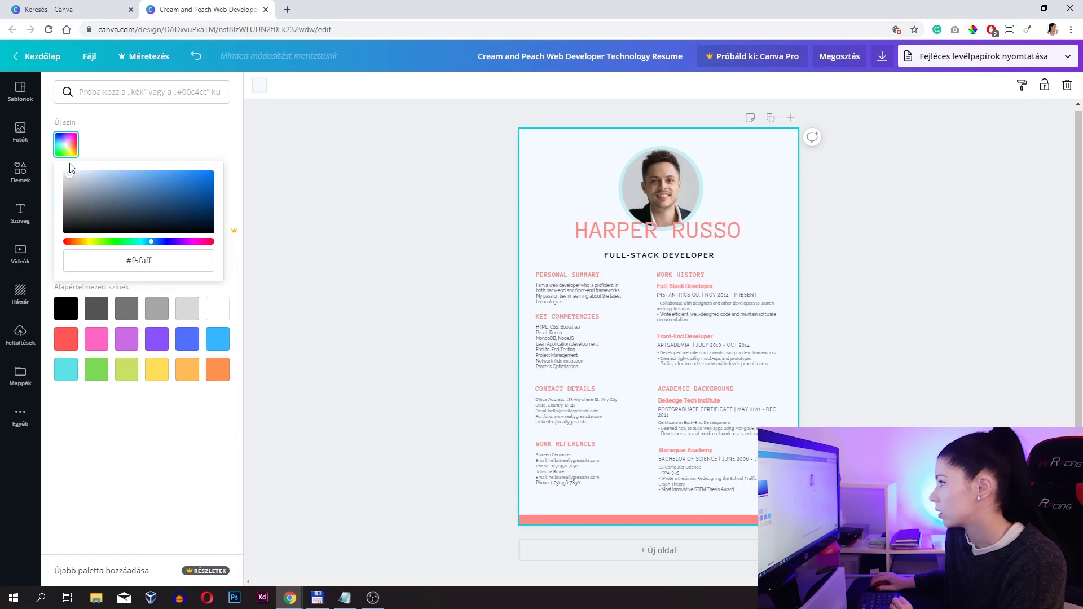
{"action": "left_click", "coordinate": [127, 142]}
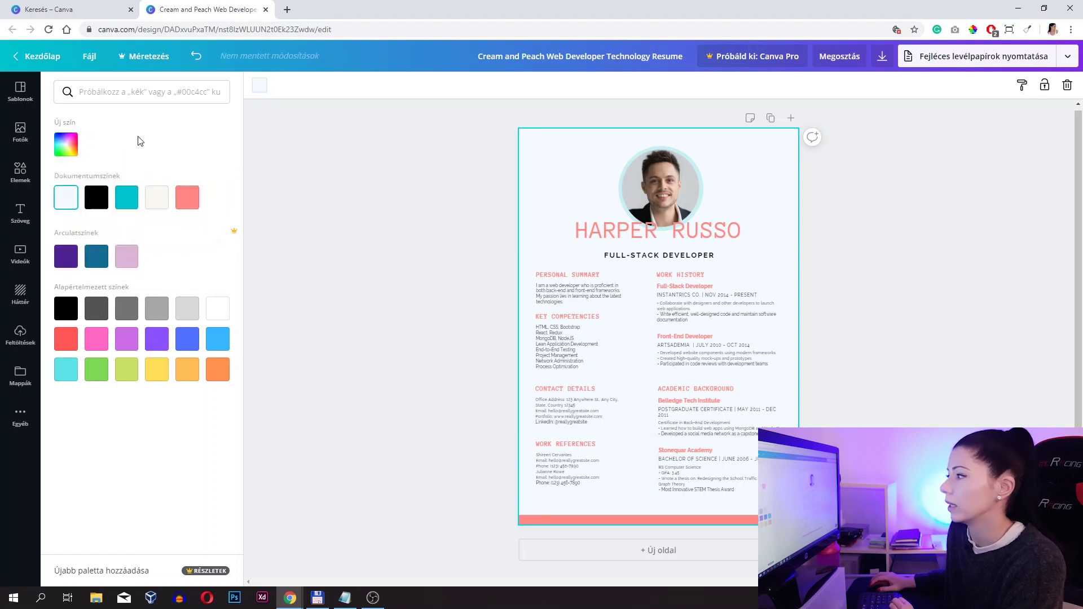
{"action": "left_click", "coordinate": [869, 251]}
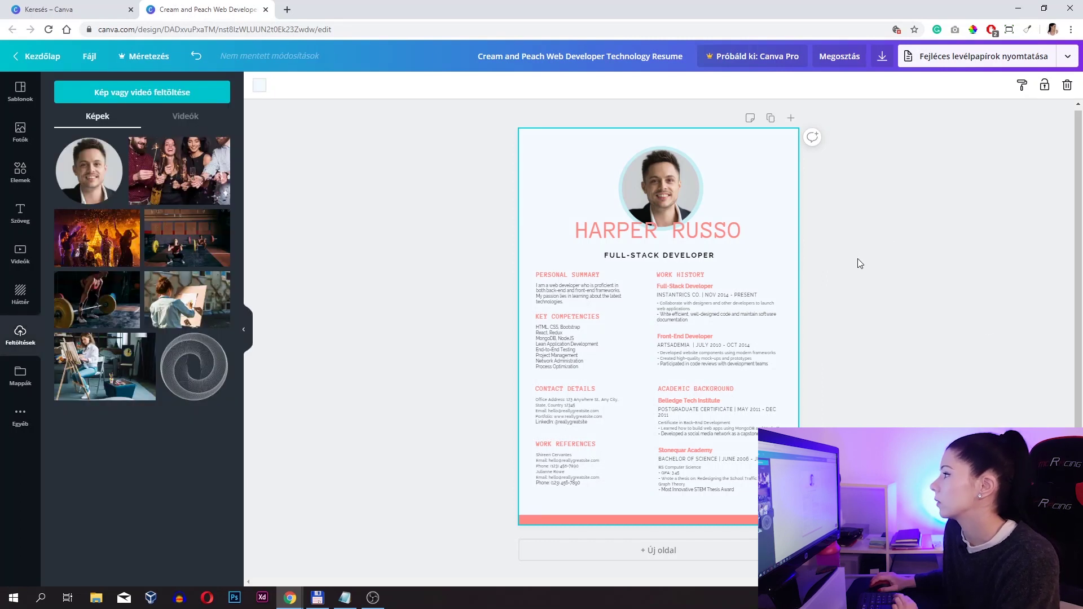
- Recolour the teal ring behind the portrait to a custom medium blue, #3a6dab
{"action": "left_click", "coordinate": [682, 177]}
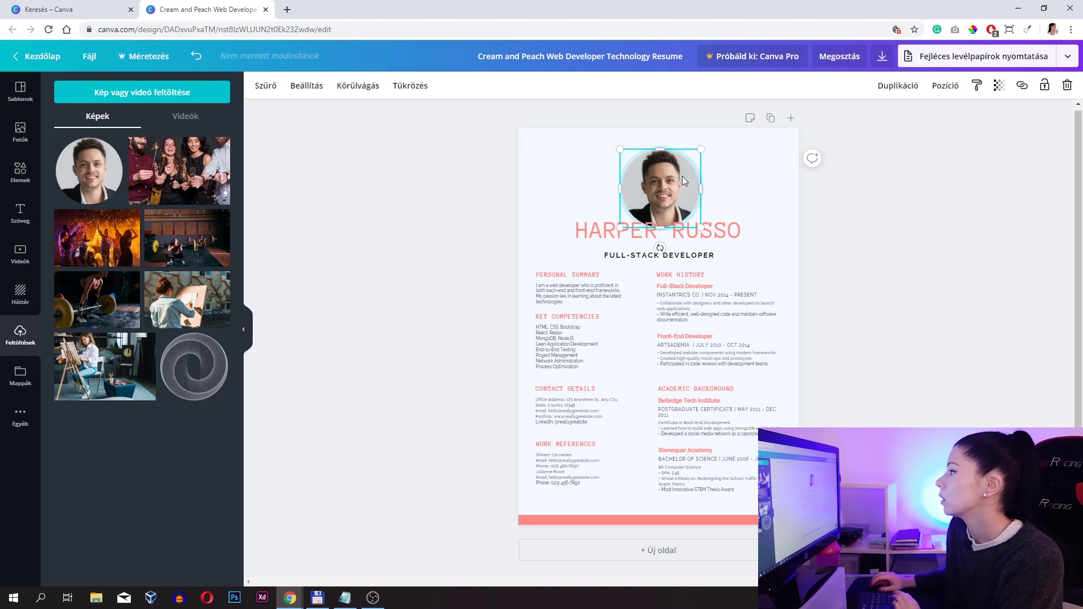
{"action": "left_click", "coordinate": [906, 213]}
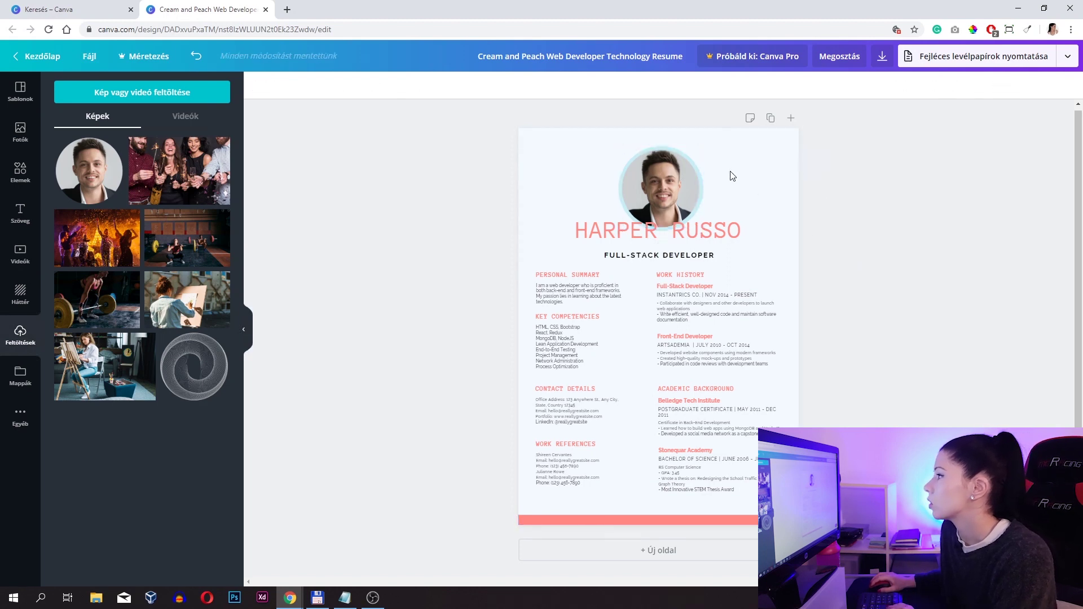
{"action": "left_click", "coordinate": [661, 149]}
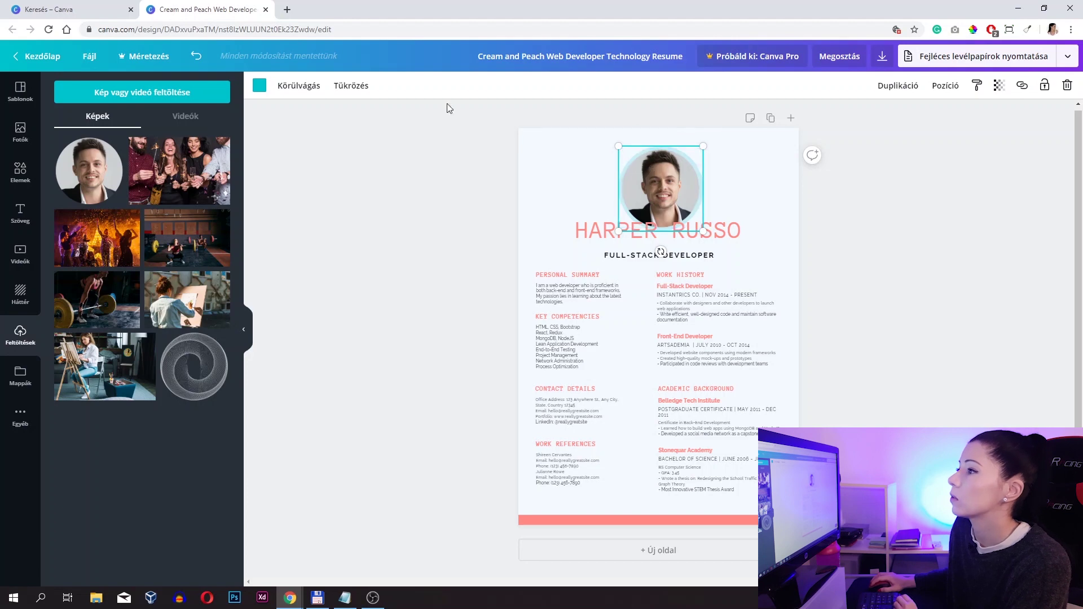
{"action": "left_click", "coordinate": [260, 85]}
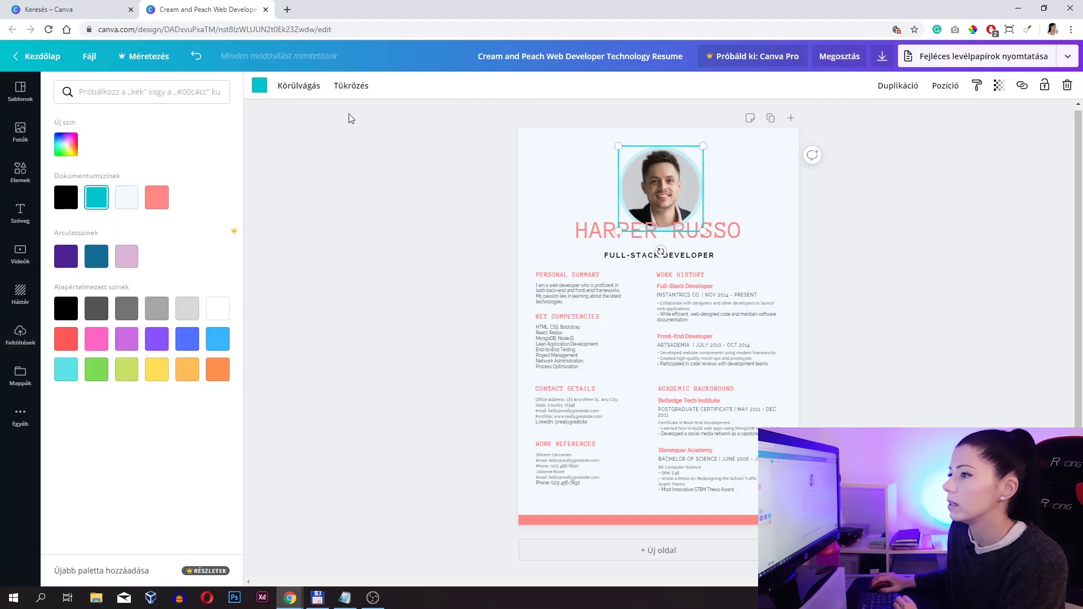
{"action": "left_click", "coordinate": [70, 147]}
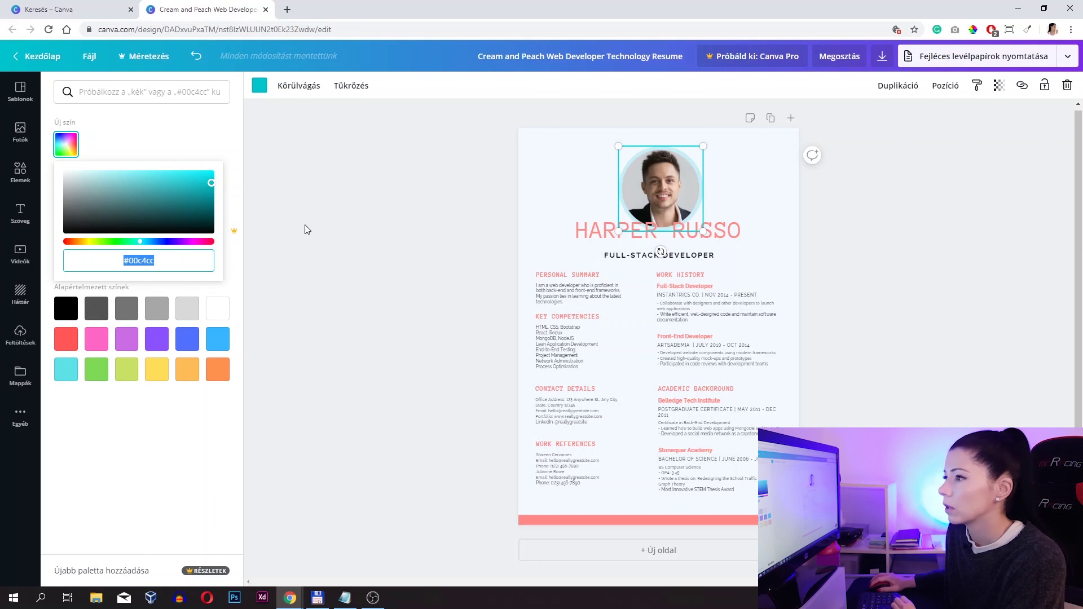
{"action": "left_click", "coordinate": [143, 134]}
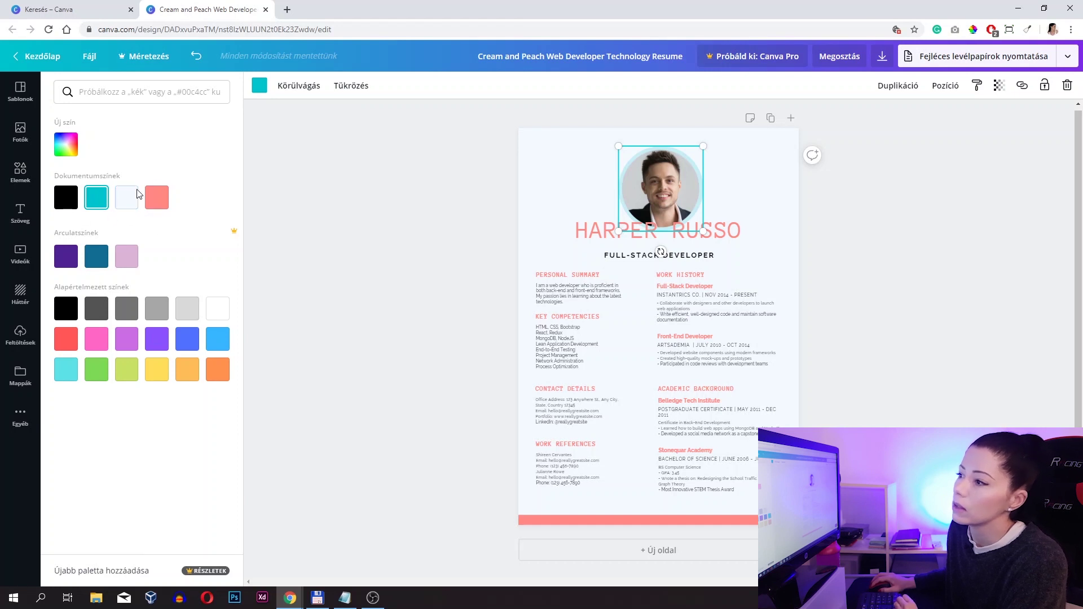
{"action": "left_click", "coordinate": [123, 202]}
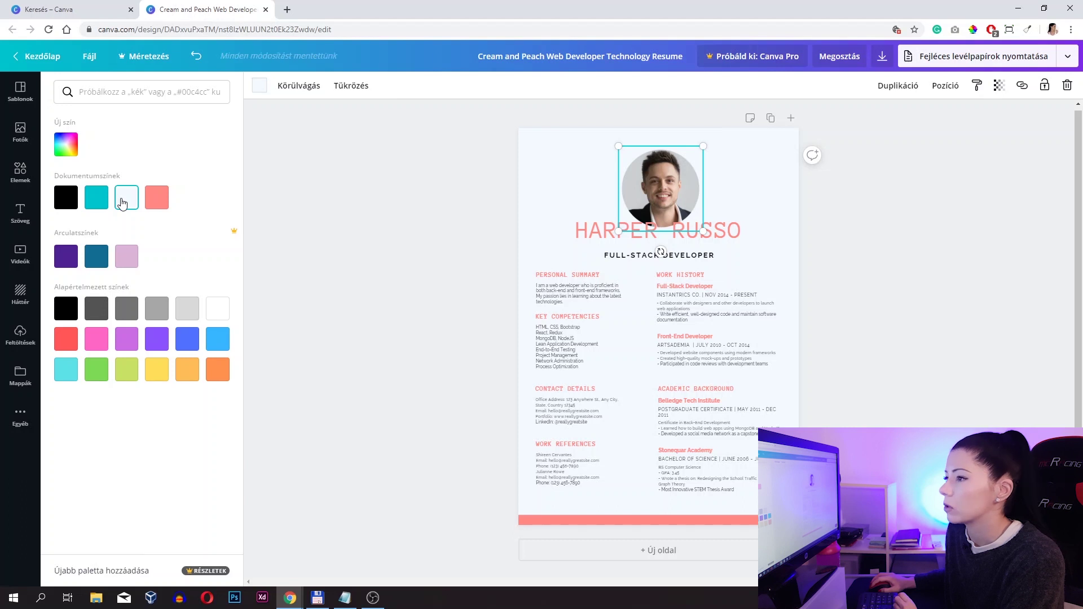
{"action": "left_click", "coordinate": [64, 145]}
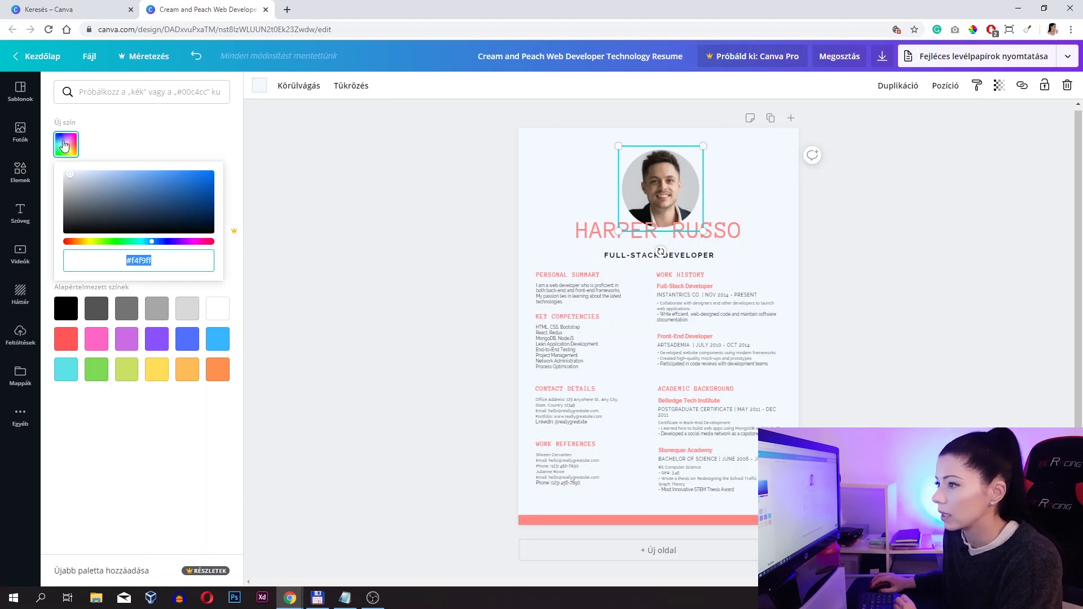
{"action": "left_click_drag", "start_coordinate": [70, 174], "coordinate": [163, 191]}
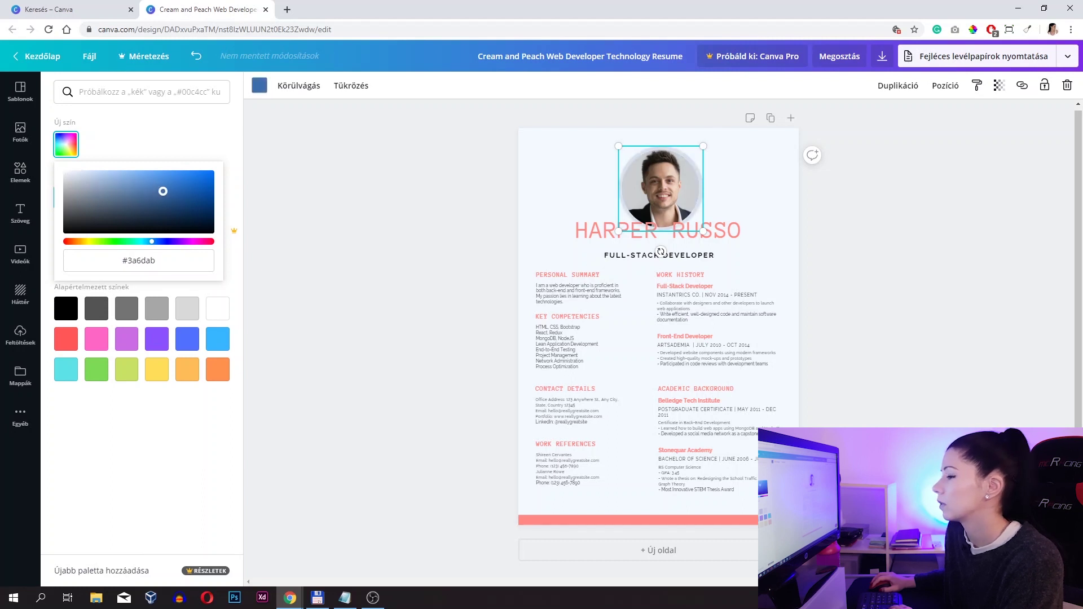
{"action": "left_click", "coordinate": [161, 135]}
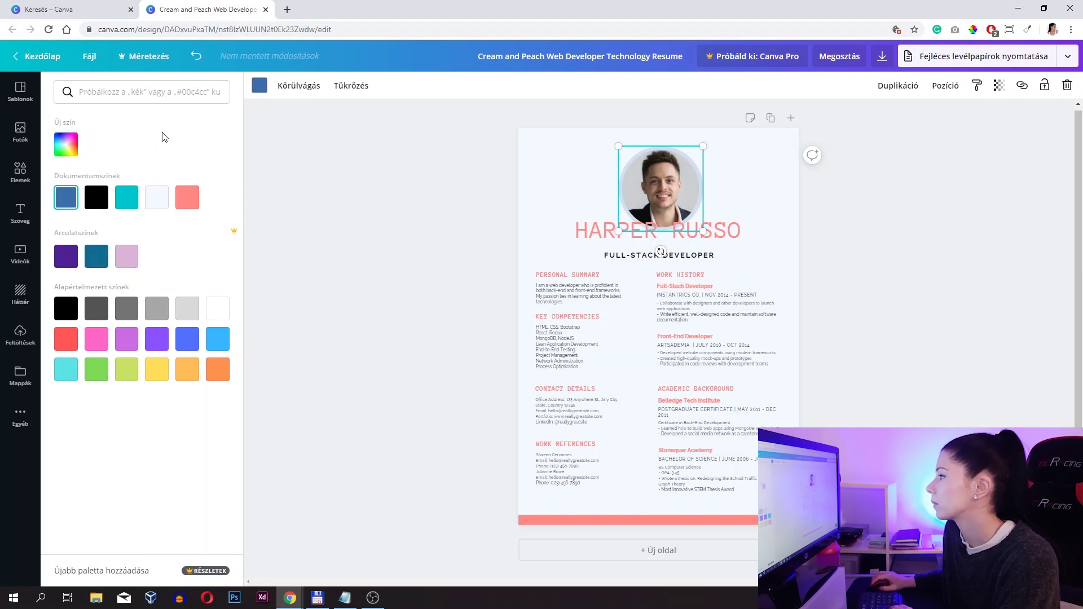
{"action": "key", "text": "Escape"}
{"action": "left_click", "coordinate": [845, 225]}
{"action": "left_click", "coordinate": [732, 233]}
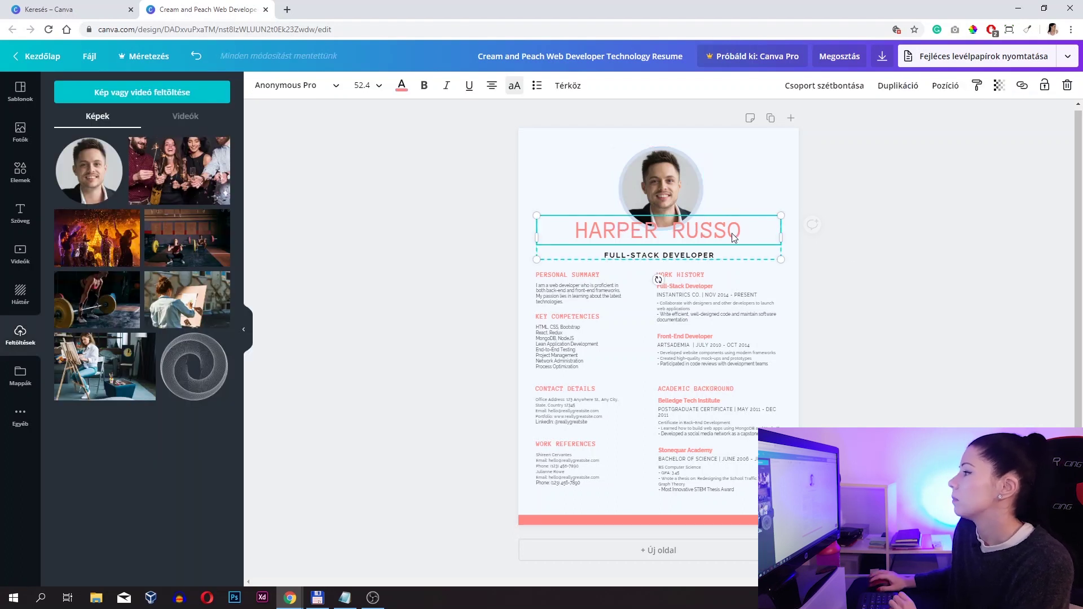
{"action": "left_click", "coordinate": [833, 164]}
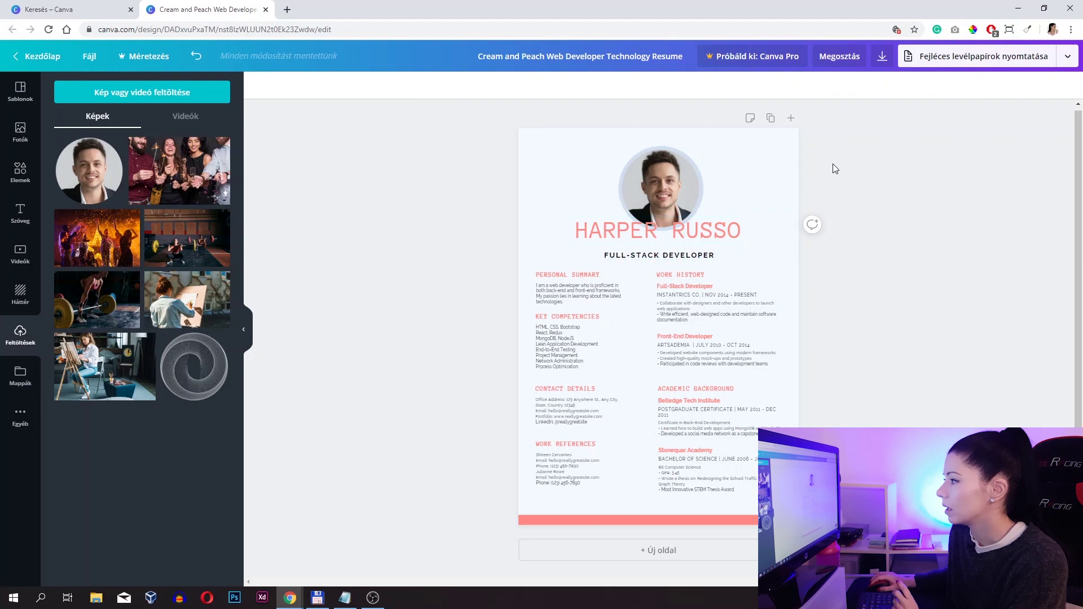
{"action": "left_click", "coordinate": [715, 234]}
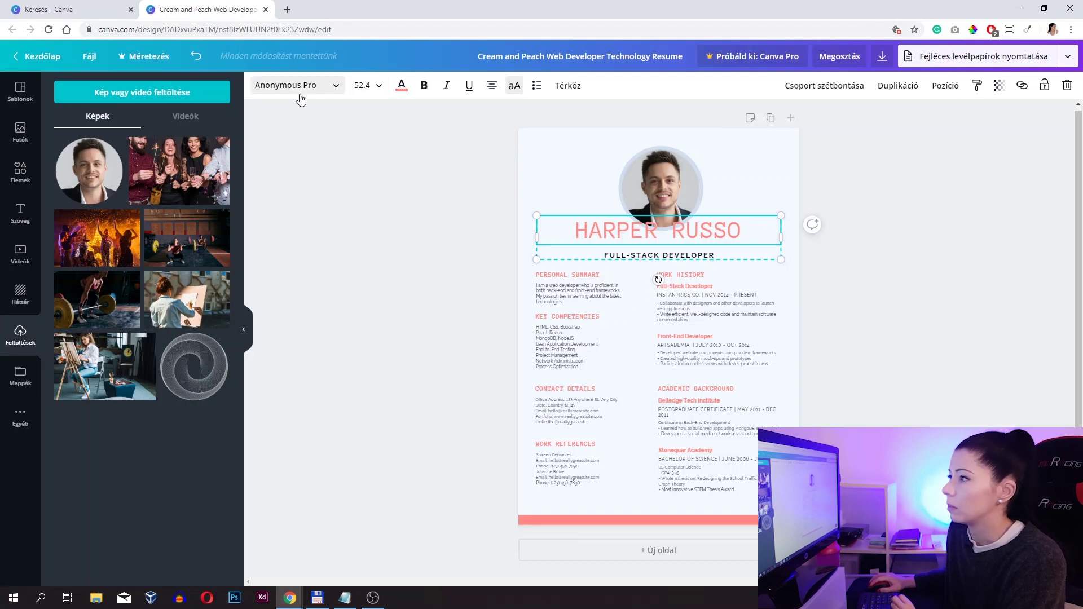
{"action": "left_click", "coordinate": [335, 88]}
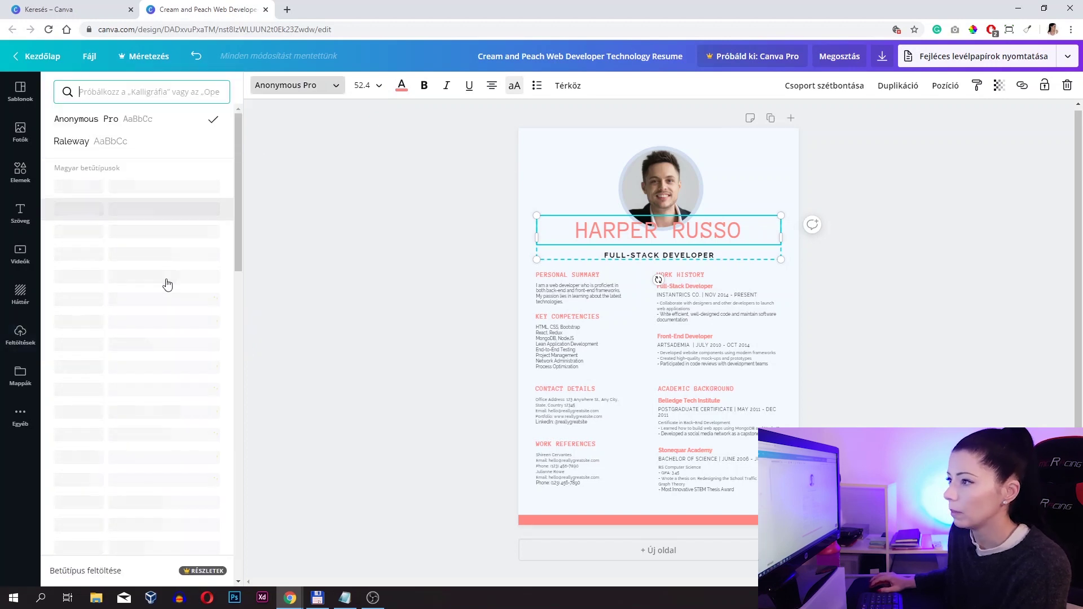
{"action": "scroll", "coordinate": [156, 299], "scroll_direction": "down", "scroll_amount": 5}
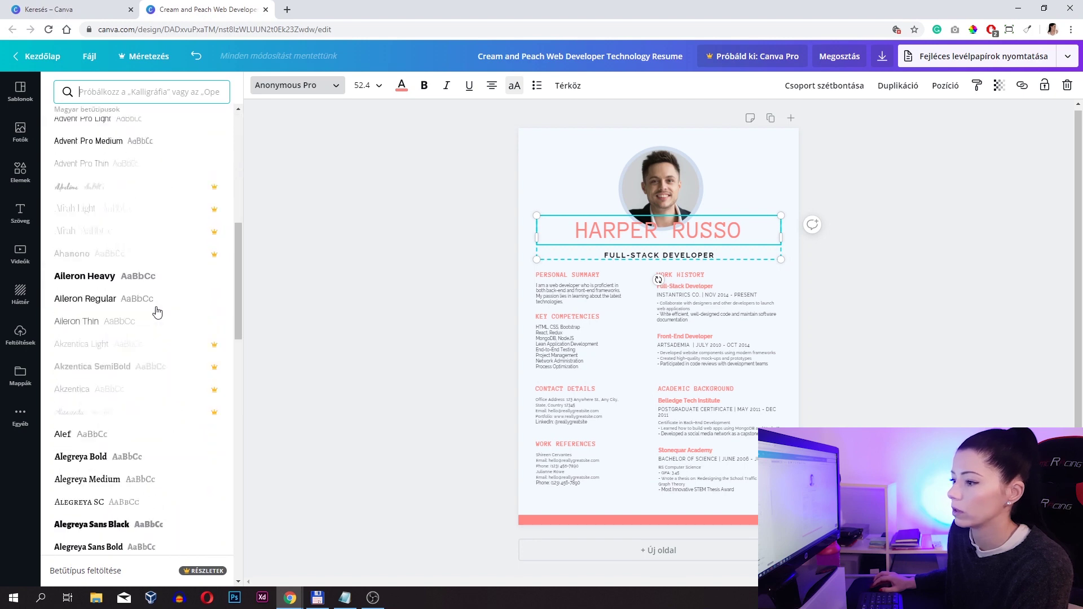
{"action": "scroll", "coordinate": [150, 361], "scroll_direction": "up", "scroll_amount": 5}
{"action": "left_click", "coordinate": [364, 90]}
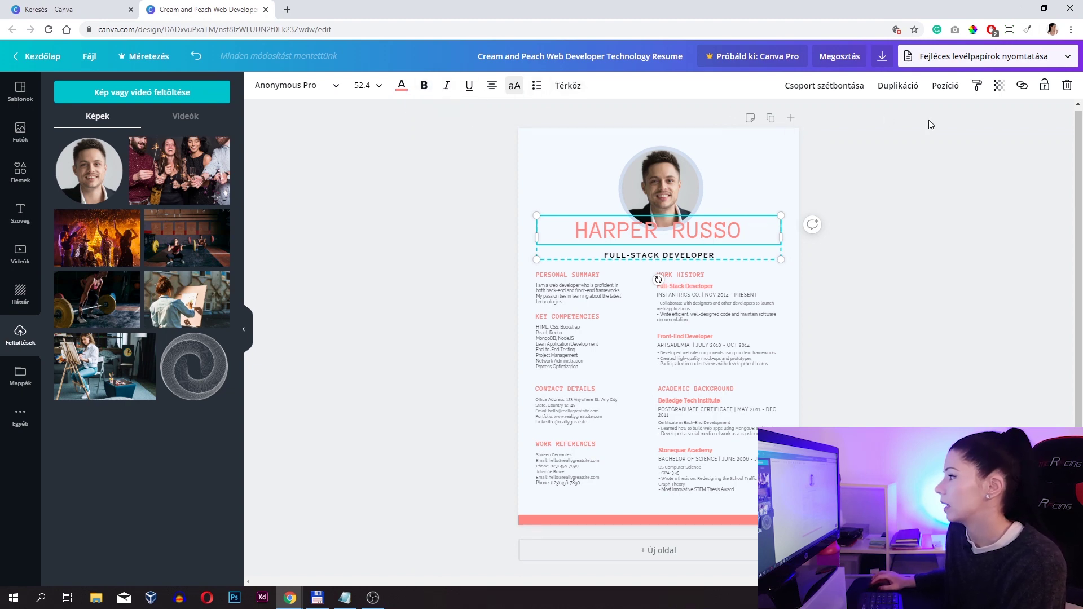
- Replace the template's placeholder name with the résumé owner's full name in capitals
{"action": "double_click", "coordinate": [742, 236]}
{"action": "left_click_drag", "start_coordinate": [742, 236], "coordinate": [528, 226]}
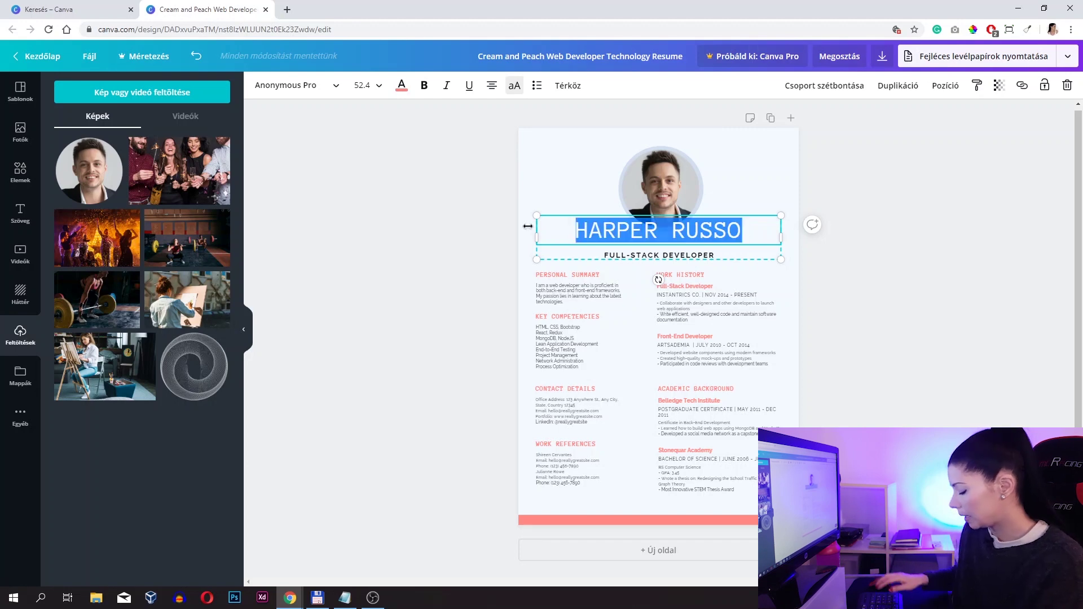
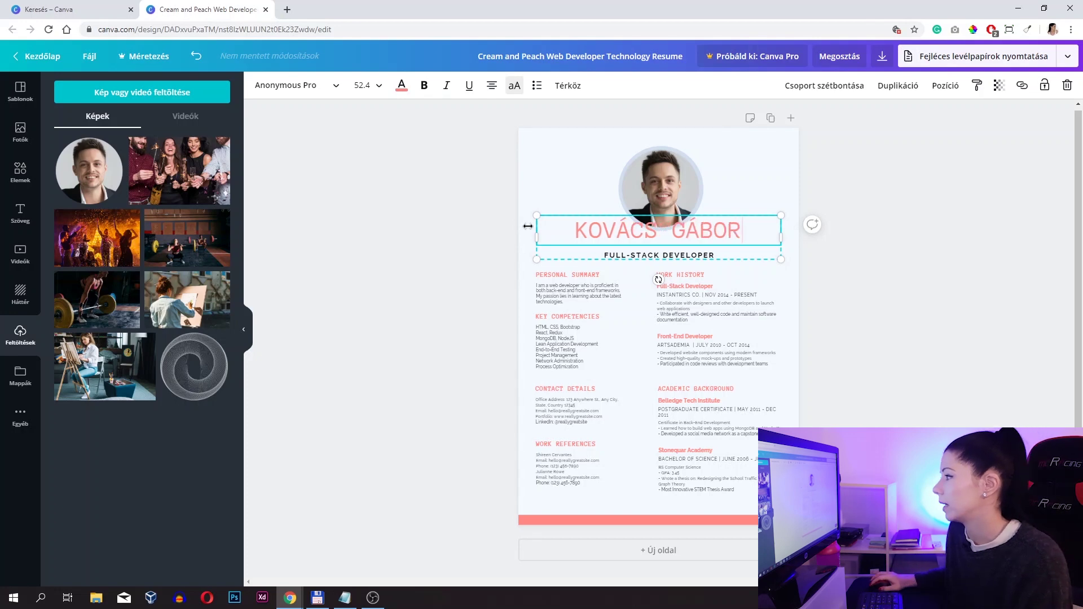
- Colour the name heading a custom dark blue, #254974
{"action": "left_click_drag", "start_coordinate": [750, 229], "coordinate": [484, 258]}
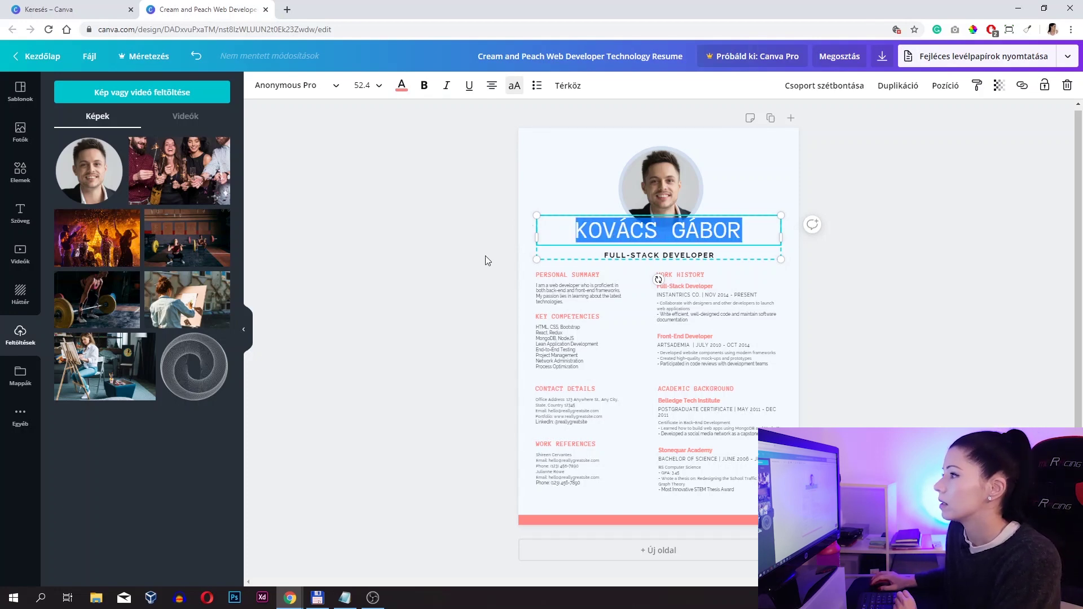
{"action": "left_click", "coordinate": [401, 85]}
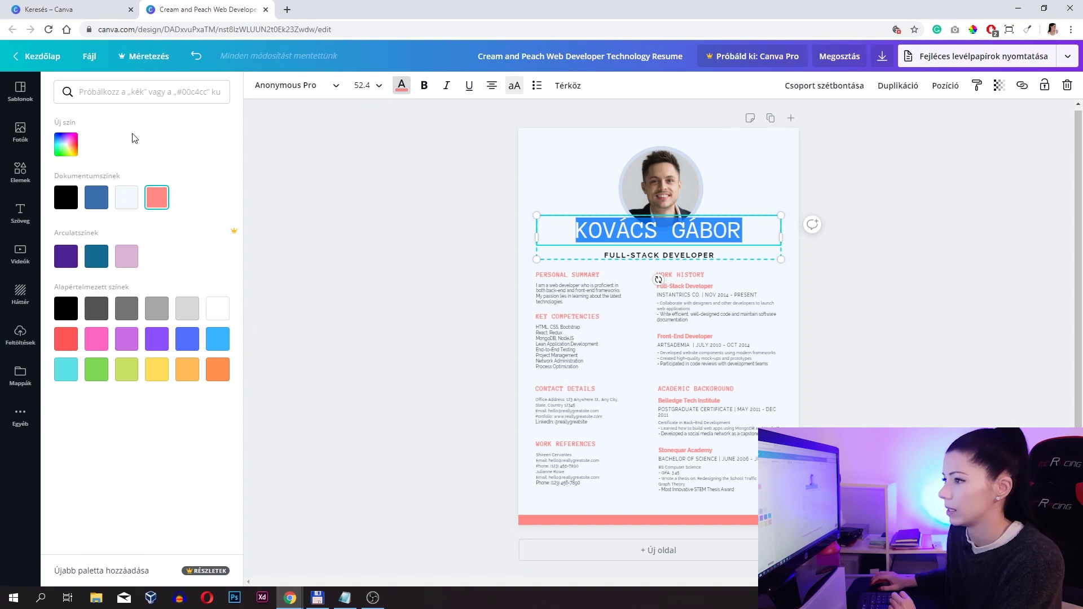
{"action": "left_click", "coordinate": [97, 198]}
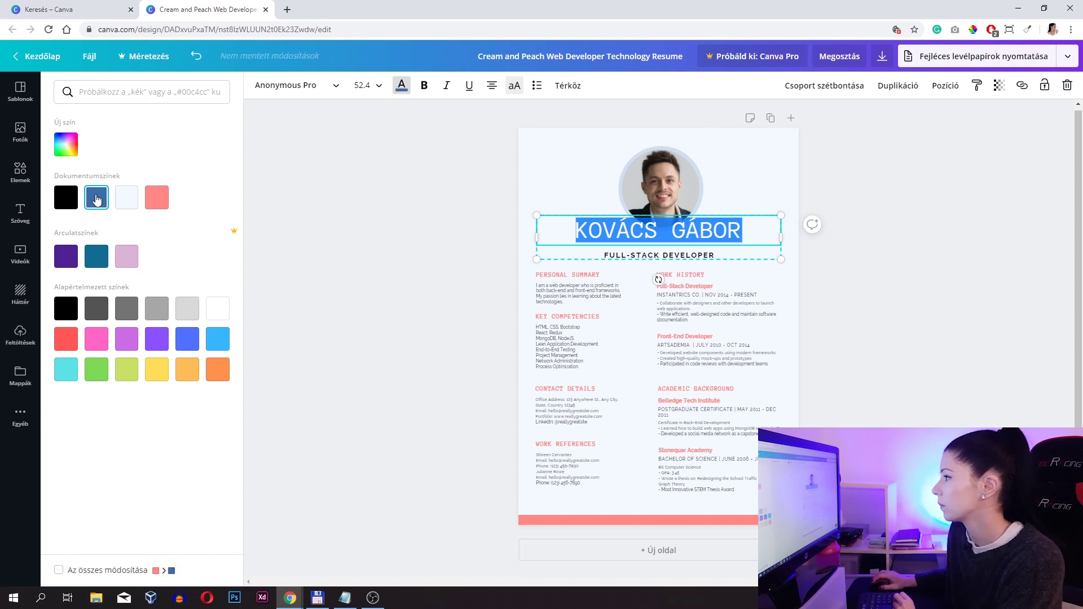
{"action": "left_click", "coordinate": [629, 230]}
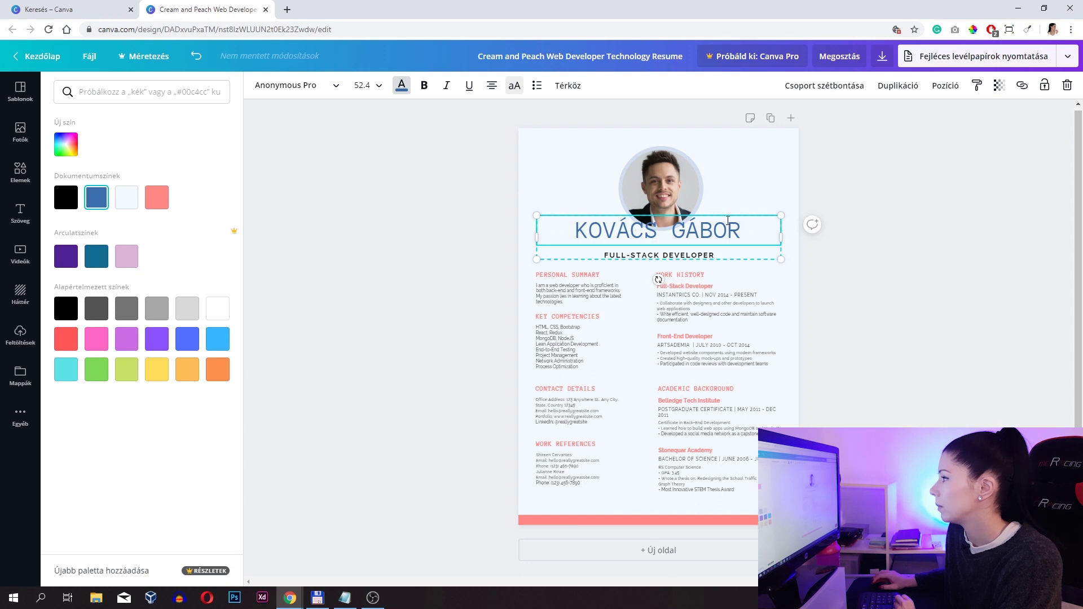
{"action": "key", "text": "End"}
{"action": "key", "text": "ctrl+a"}
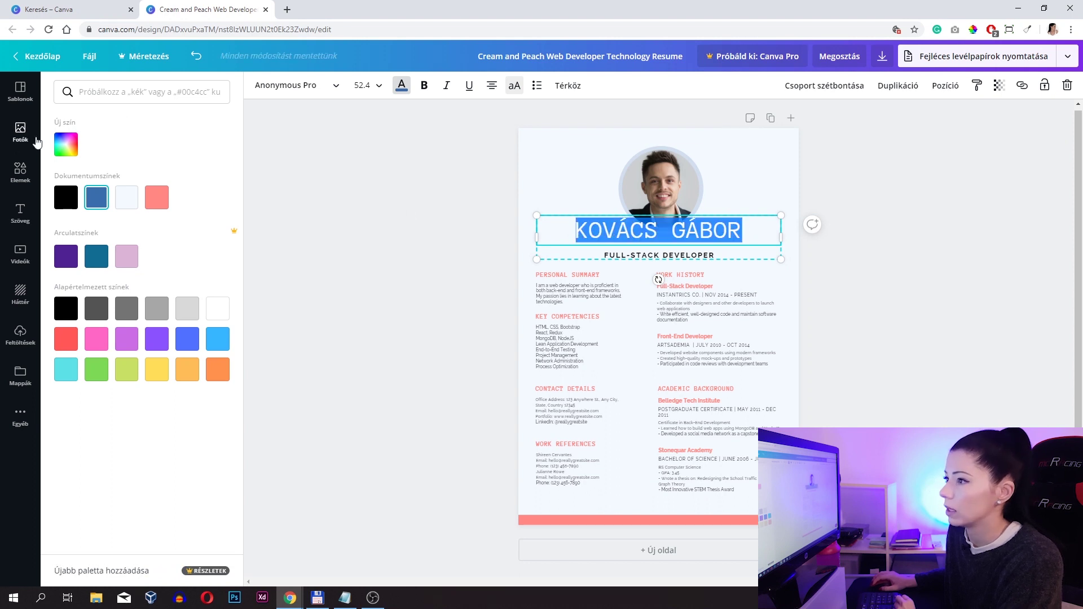
{"action": "left_click", "coordinate": [66, 145]}
{"action": "left_click_drag", "start_coordinate": [164, 200], "coordinate": [166, 205]}
{"action": "left_click", "coordinate": [201, 138]}
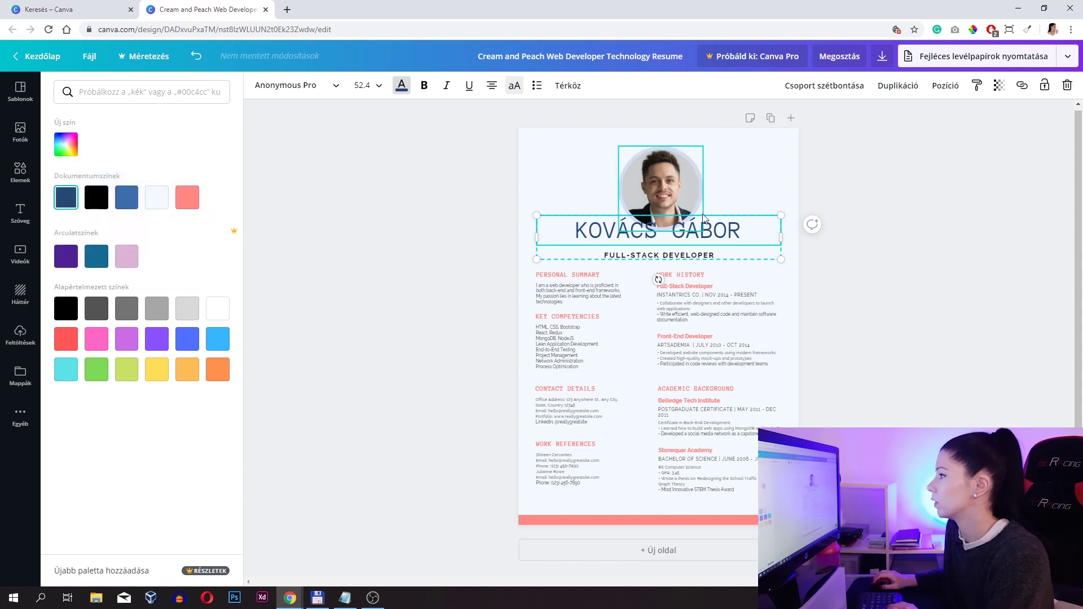
- Make the whole name heading bold
{"action": "left_click", "coordinate": [738, 231]}
{"action": "left_click_drag", "start_coordinate": [738, 231], "coordinate": [517, 231]}
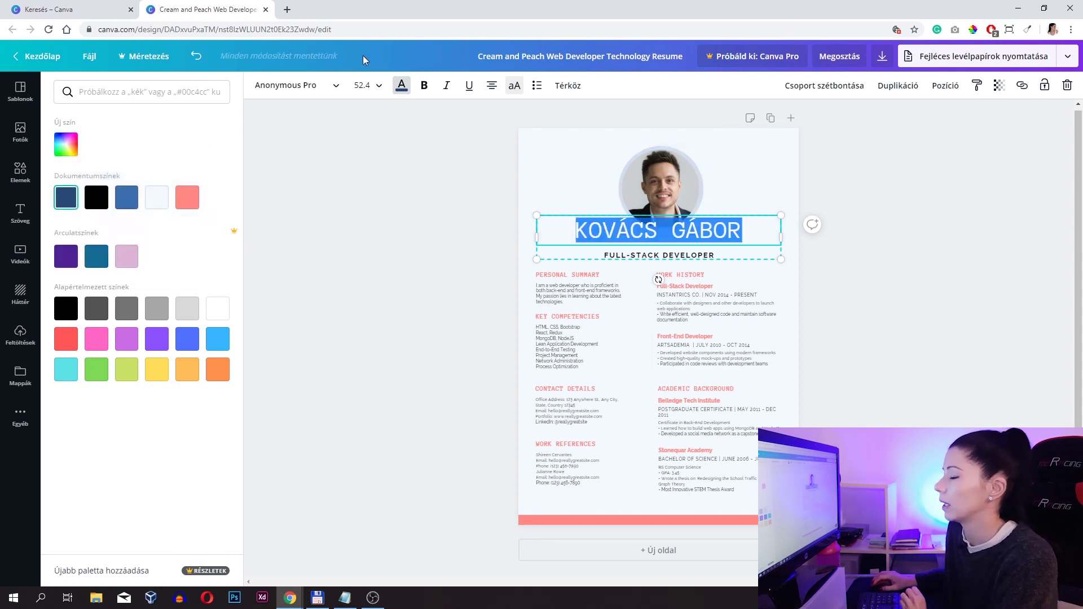
{"action": "left_click", "coordinate": [424, 85]}
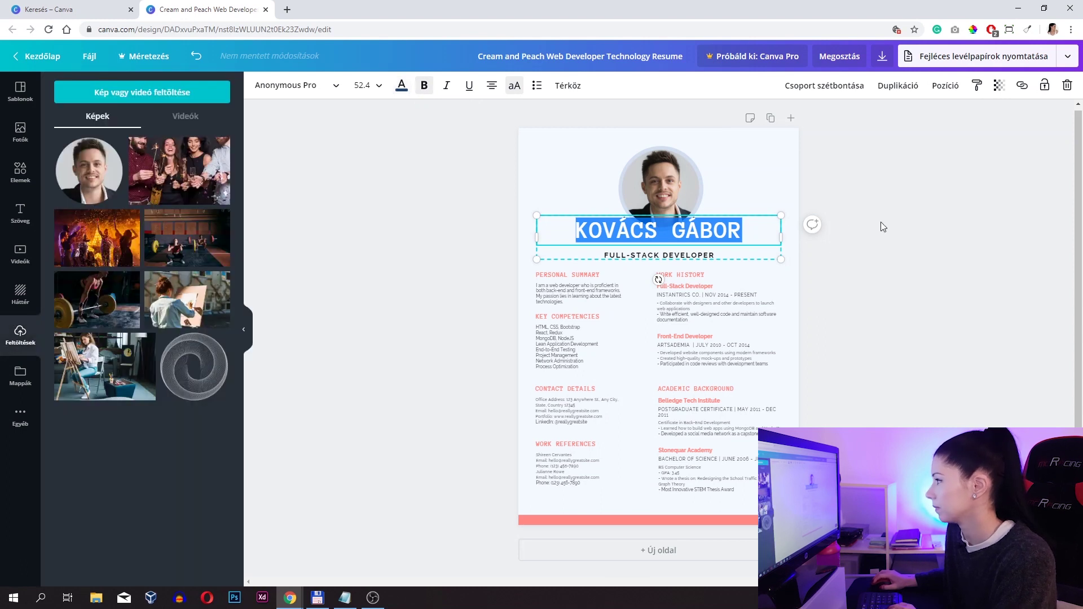
{"action": "left_click", "coordinate": [869, 191]}
{"action": "left_click", "coordinate": [712, 229]}
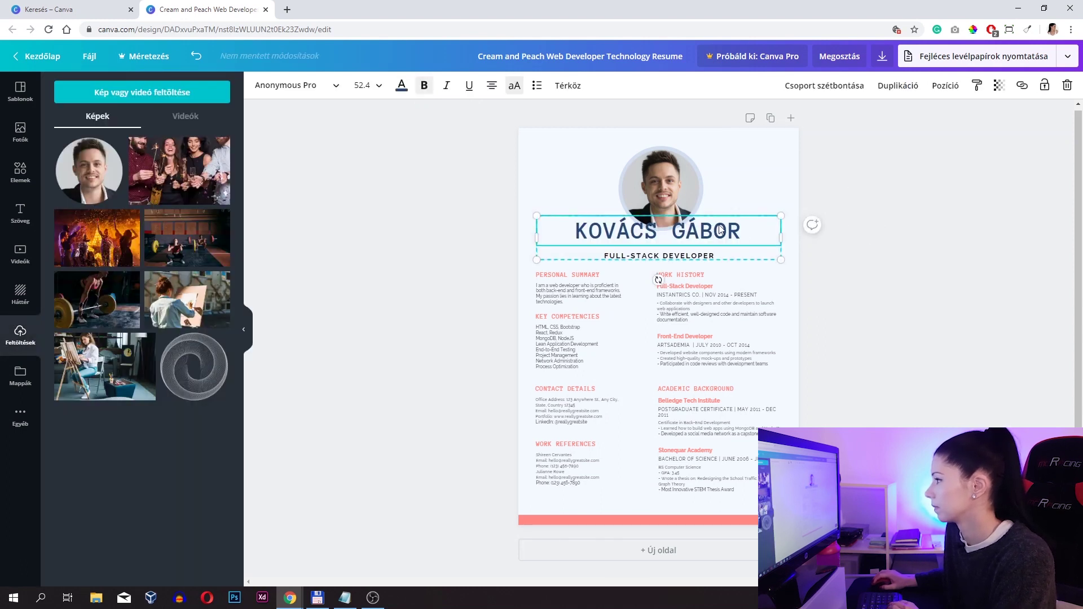
{"action": "left_click", "coordinate": [879, 236]}
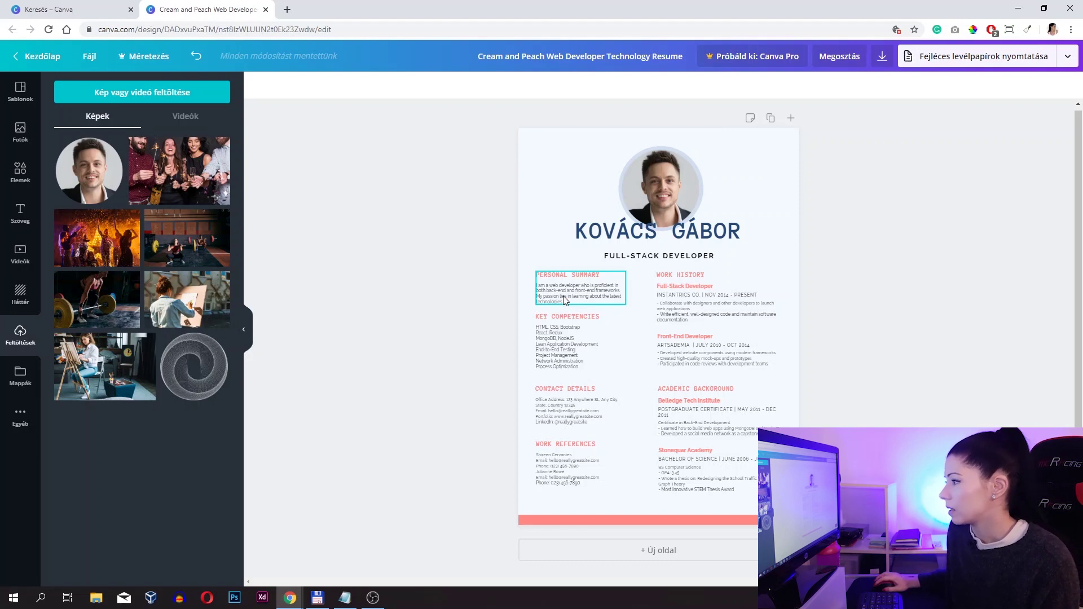
- Delete the Personal Summary group so Key Competencies leads the left column
{"action": "left_click", "coordinate": [577, 293]}
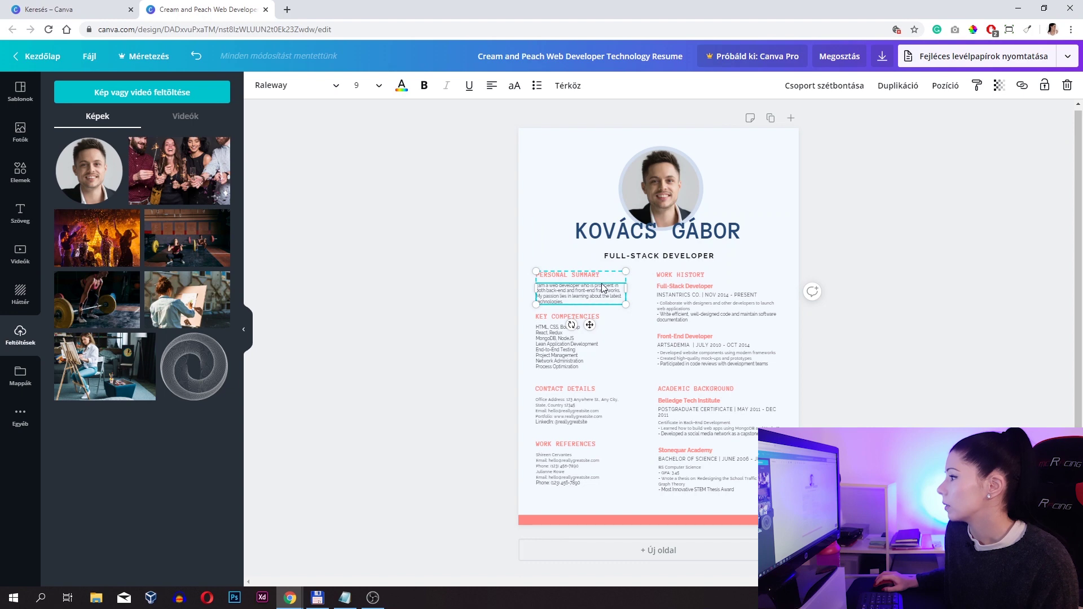
{"action": "left_click", "coordinate": [1067, 86]}
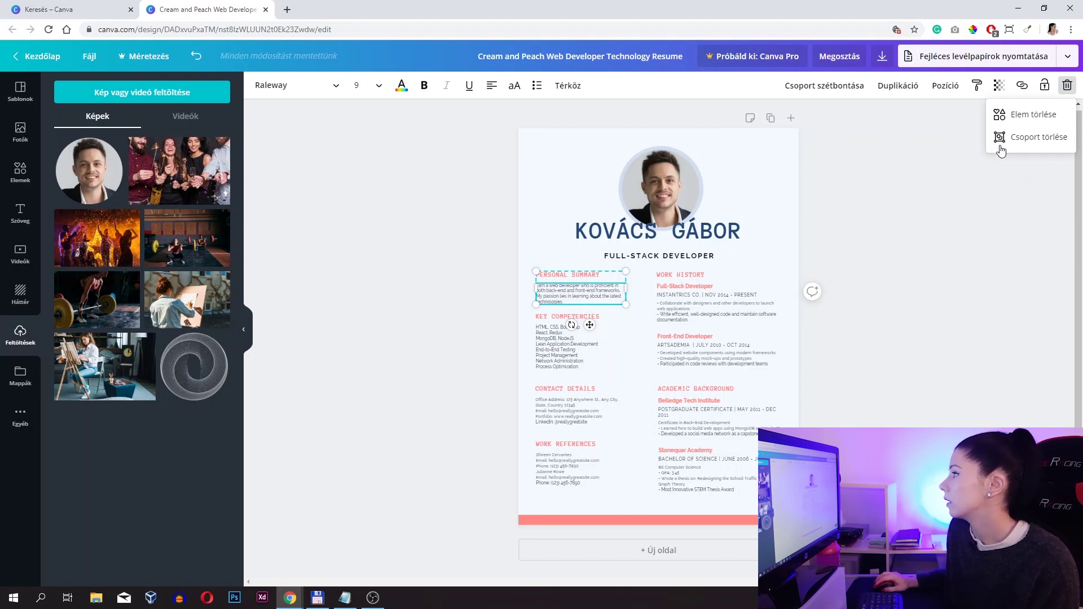
{"action": "left_click", "coordinate": [1036, 141]}
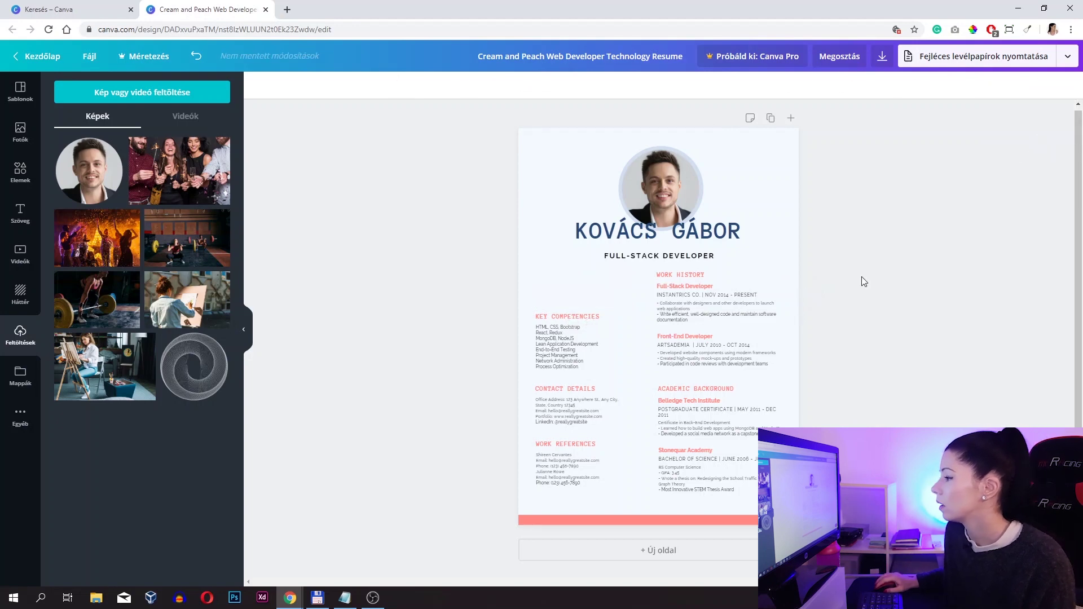
{"action": "left_click", "coordinate": [557, 409]}
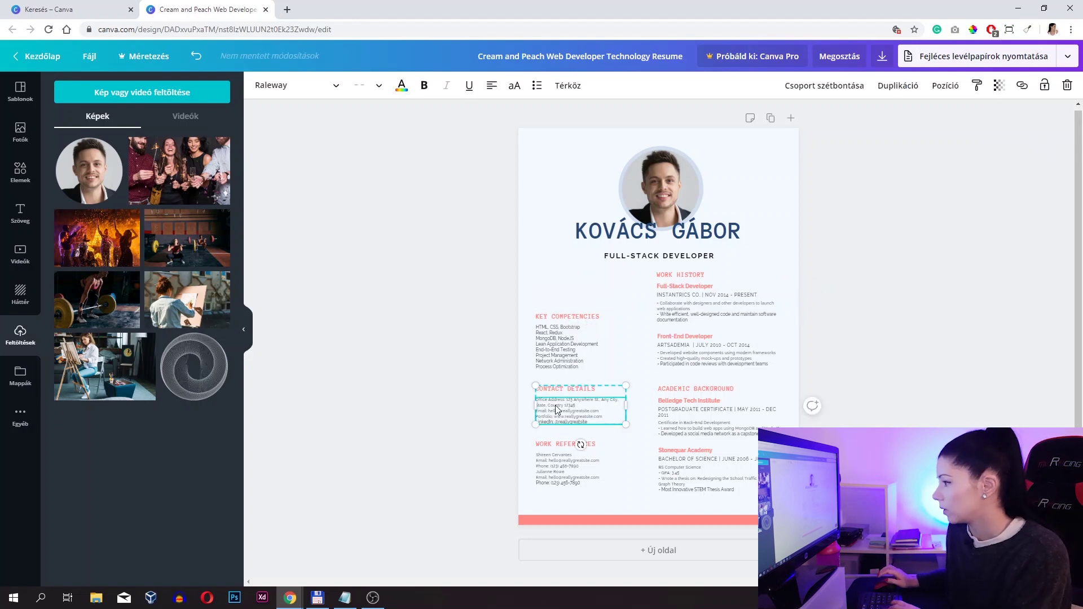
- Move Contact Details to the top of the left column, above Key Competencies
{"action": "key", "text": "shift+Up"}
{"action": "key", "text": "shift+Up"}
{"action": "key", "text": "shift+Up"}
{"action": "key", "text": "shift+Up"}
{"action": "key", "text": "shift+Up"}
{"action": "key", "text": "shift+Up"}
{"action": "key", "text": "shift+Up"}
{"action": "key", "text": "shift+Up"}
{"action": "key", "text": "shift+Up"}
{"action": "key", "text": "shift+Up"}
{"action": "key", "text": "shift+Up"}
{"action": "key", "text": "shift+Up"}
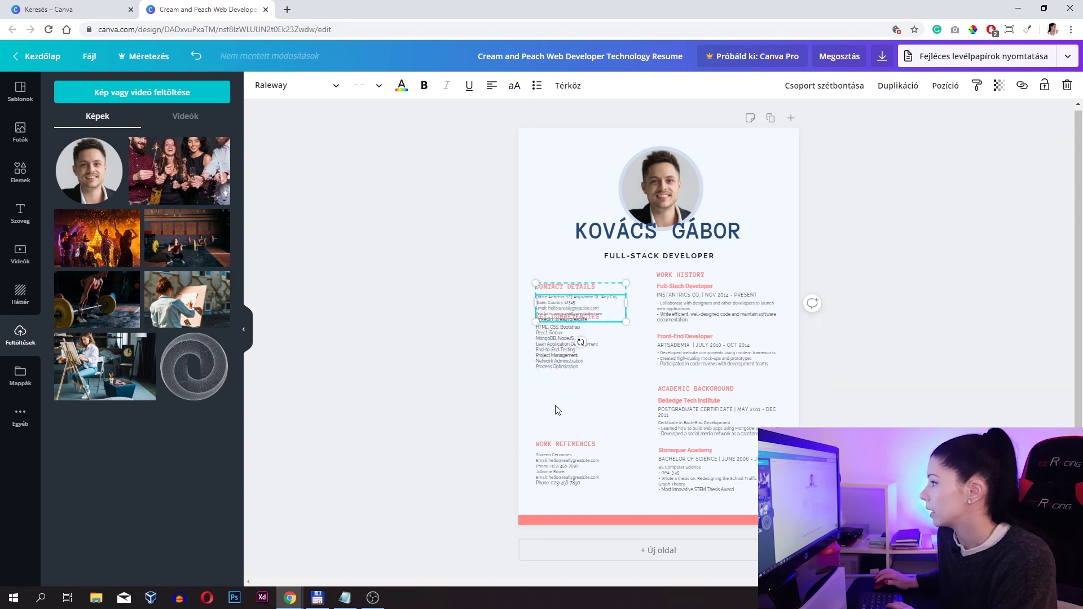
{"action": "key", "text": "shift+Up"}
{"action": "key", "text": "shift+Up"}
{"action": "key", "text": "shift+Up"}
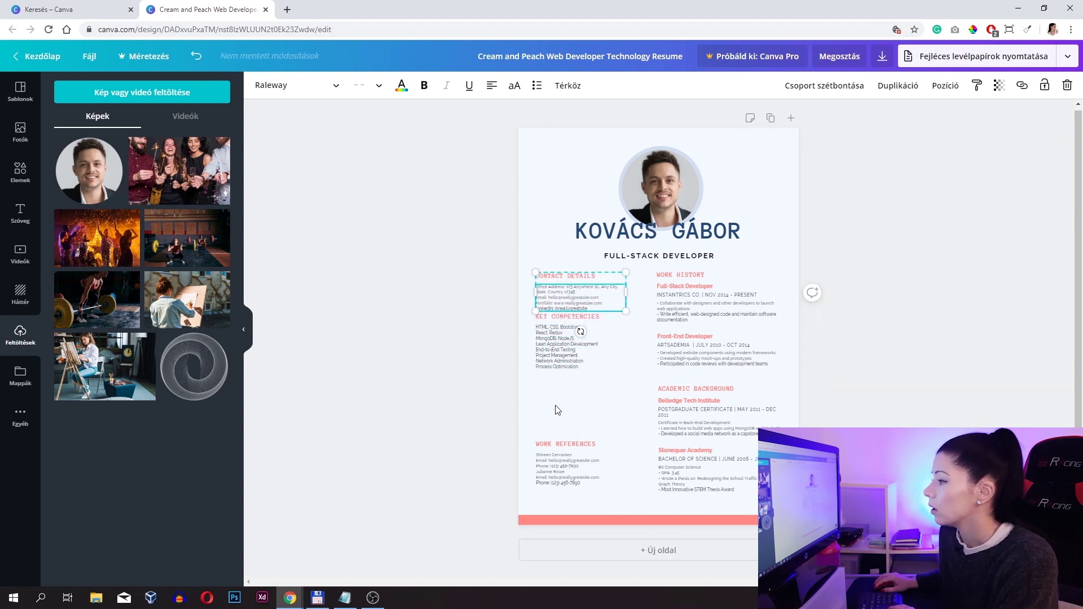
{"action": "left_click_drag", "start_coordinate": [567, 350], "coordinate": [571, 363]}
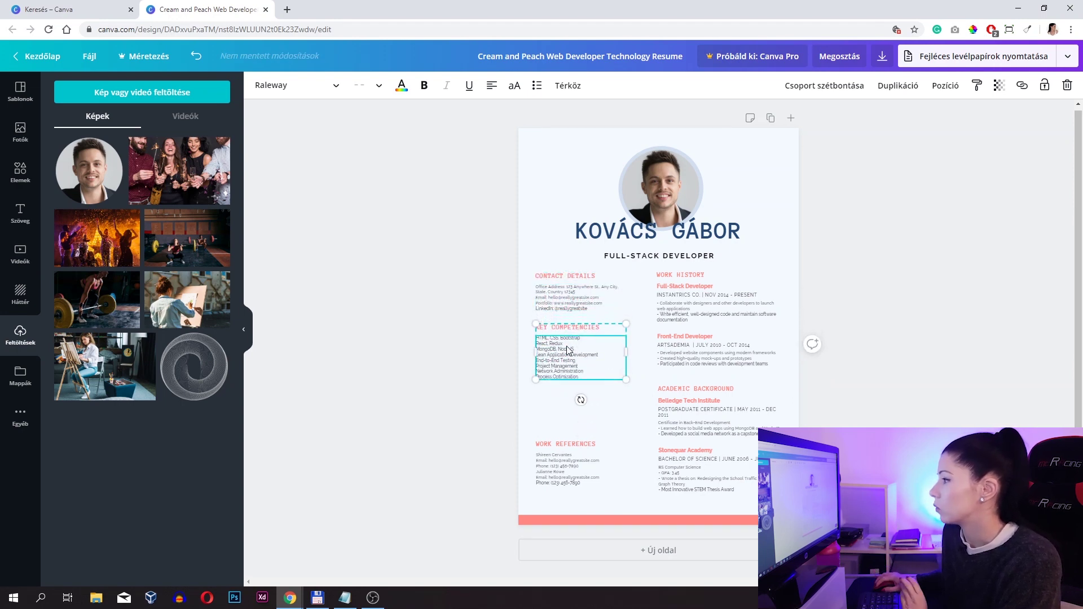
- Retype the CONTACT DETAILS heading as KAPCSOLAT
{"action": "left_click", "coordinate": [576, 276]}
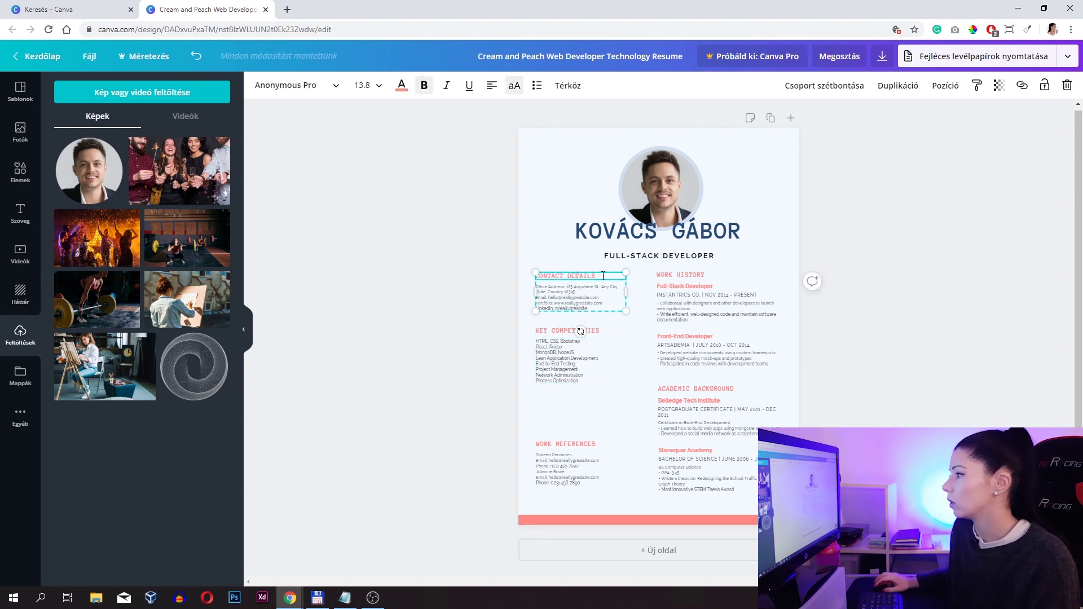
{"action": "left_click_drag", "start_coordinate": [603, 276], "coordinate": [515, 271]}
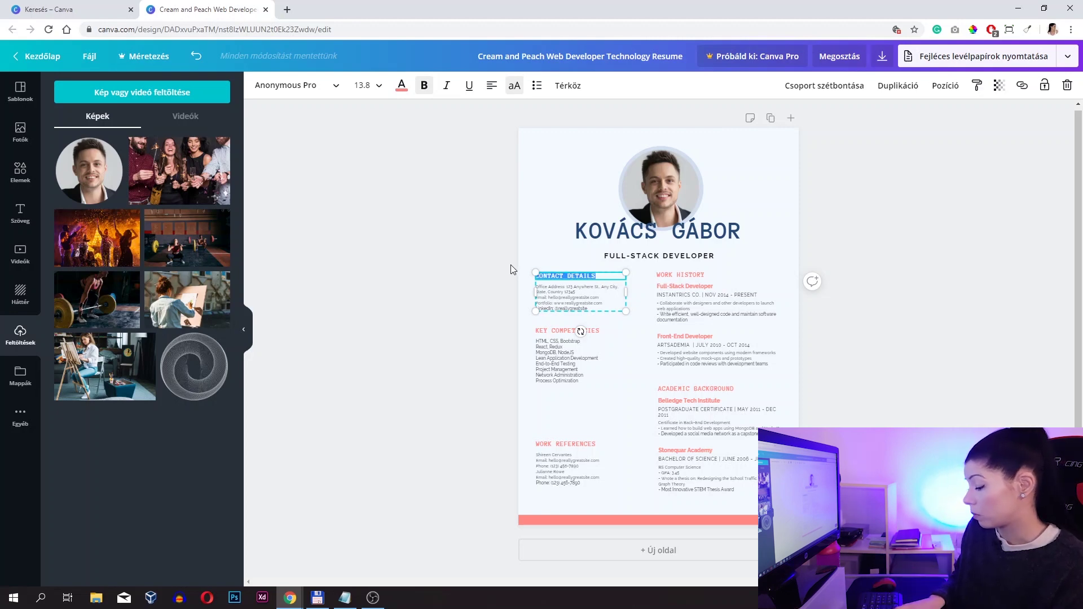
{"action": "type", "text": "KAPCSOLA"}
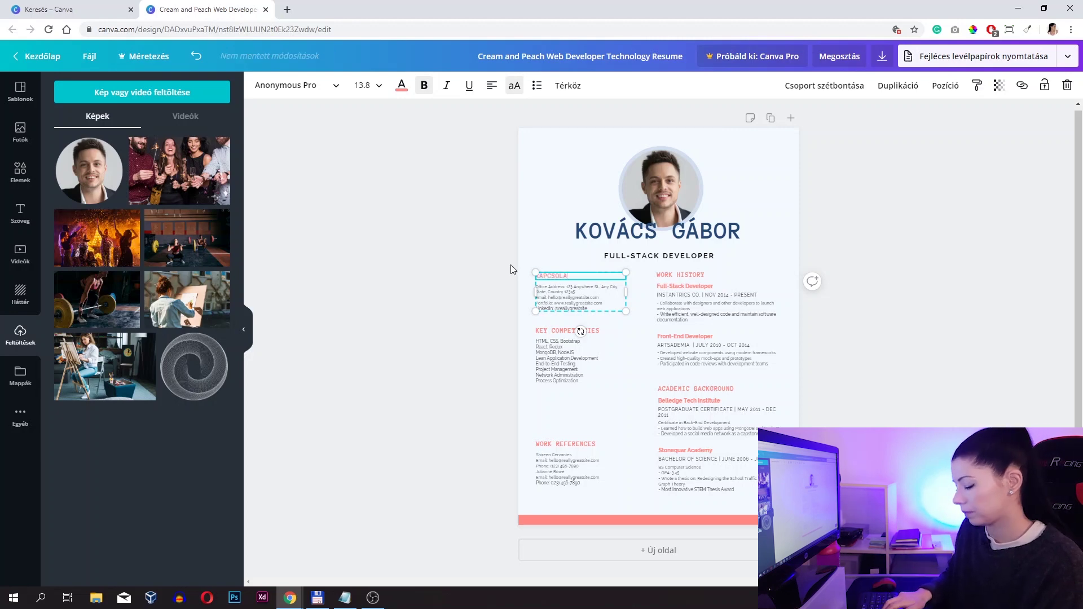
{"action": "type", "text": "T"}
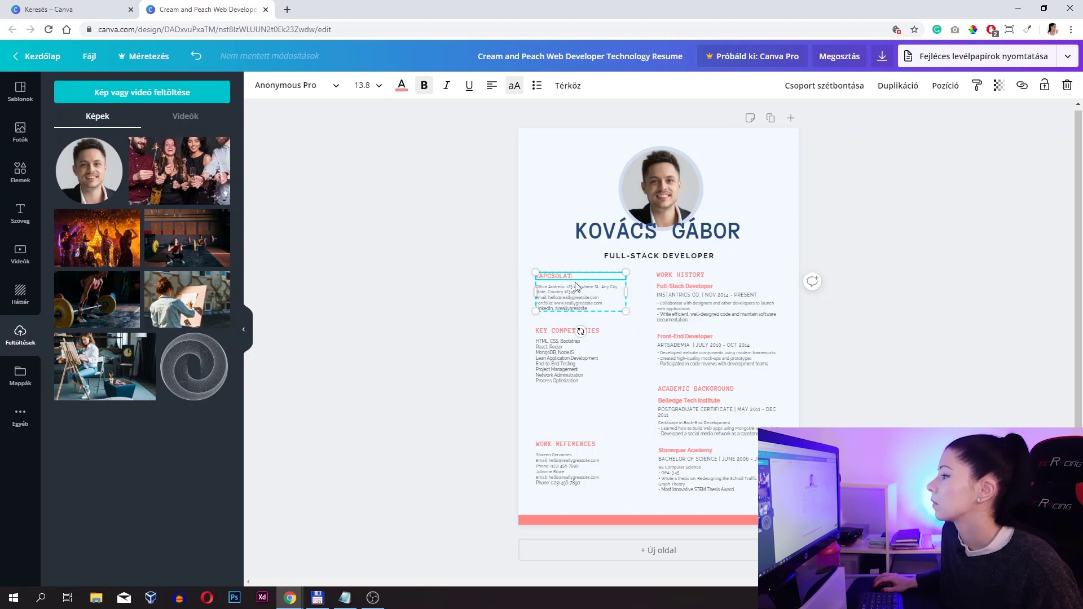
- Colour the KAPCSOLAT heading dark navy using the document swatch
{"action": "key", "text": "ctrl+a"}
{"action": "left_click", "coordinate": [399, 90]}
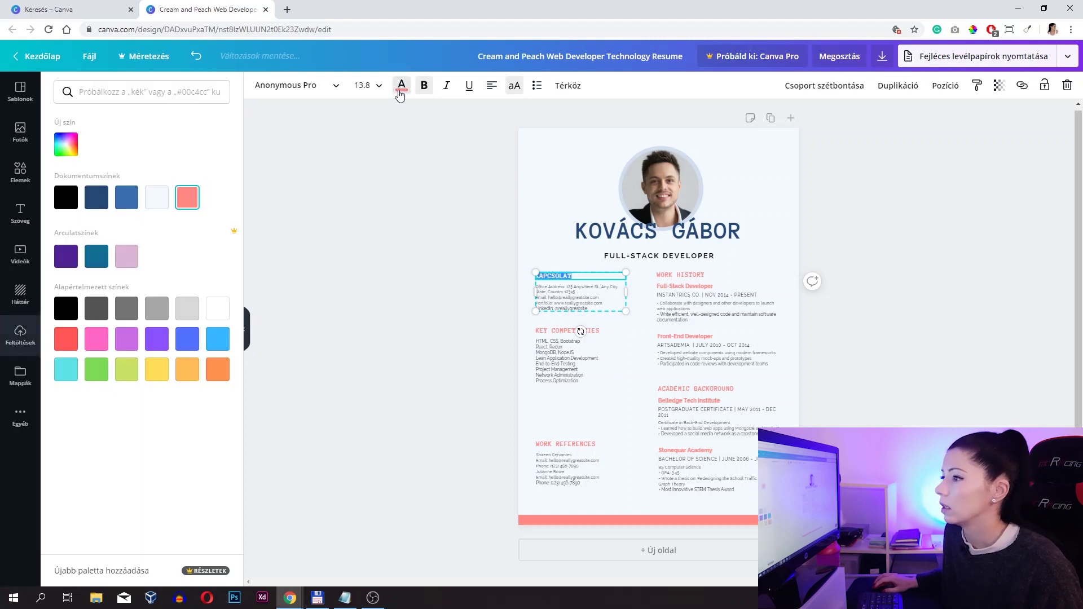
{"action": "left_click", "coordinate": [92, 200]}
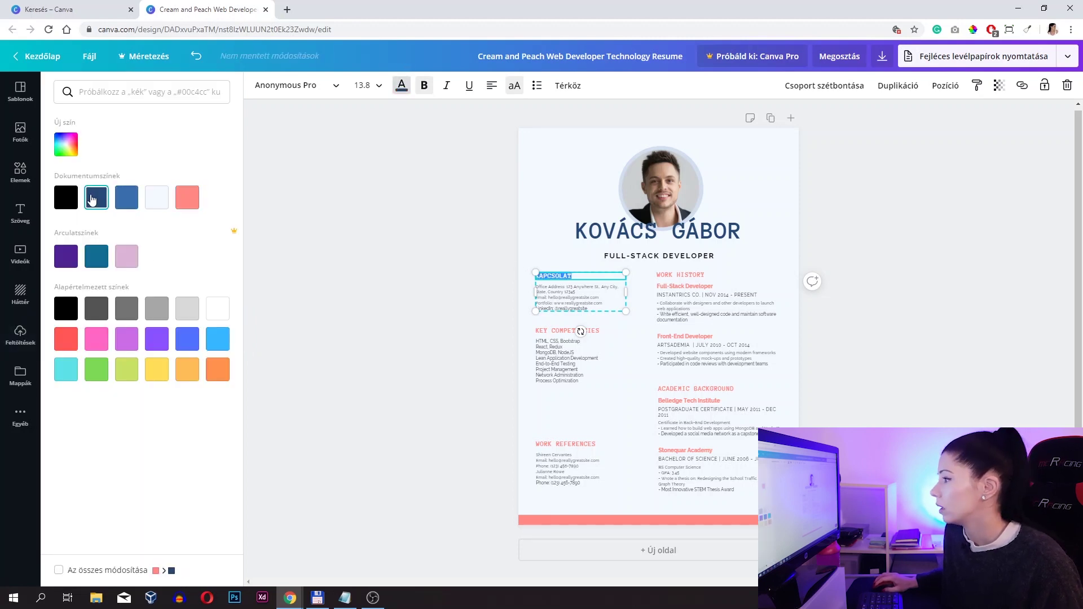
{"action": "key", "text": "Escape"}
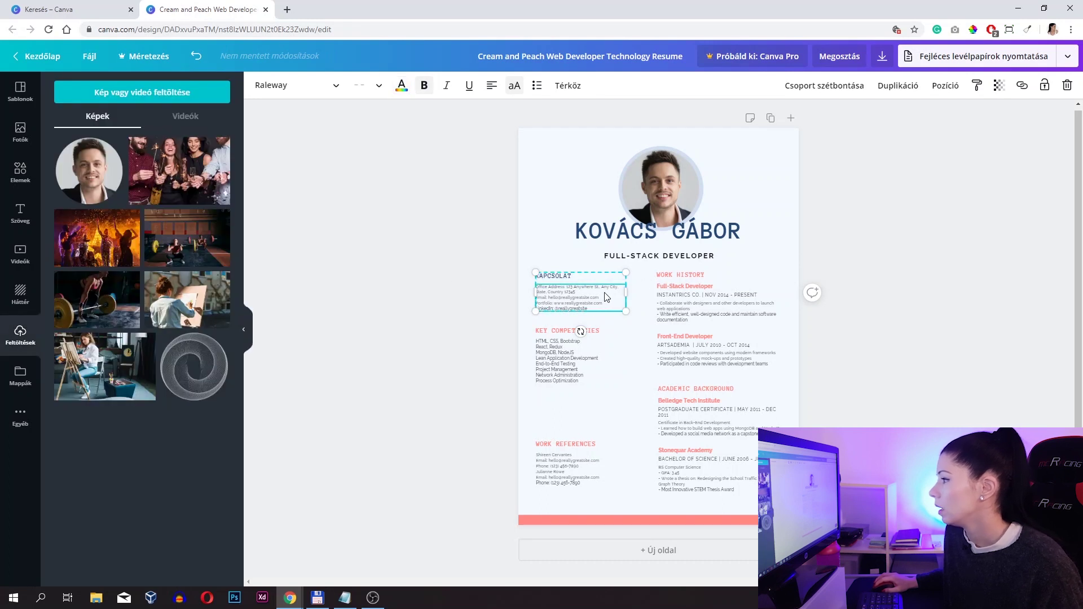
- Replace the sample contact lines with the person's mobile number, e-mail and portfolio lines
{"action": "left_click", "coordinate": [607, 297]}
{"action": "double_click", "coordinate": [574, 297]}
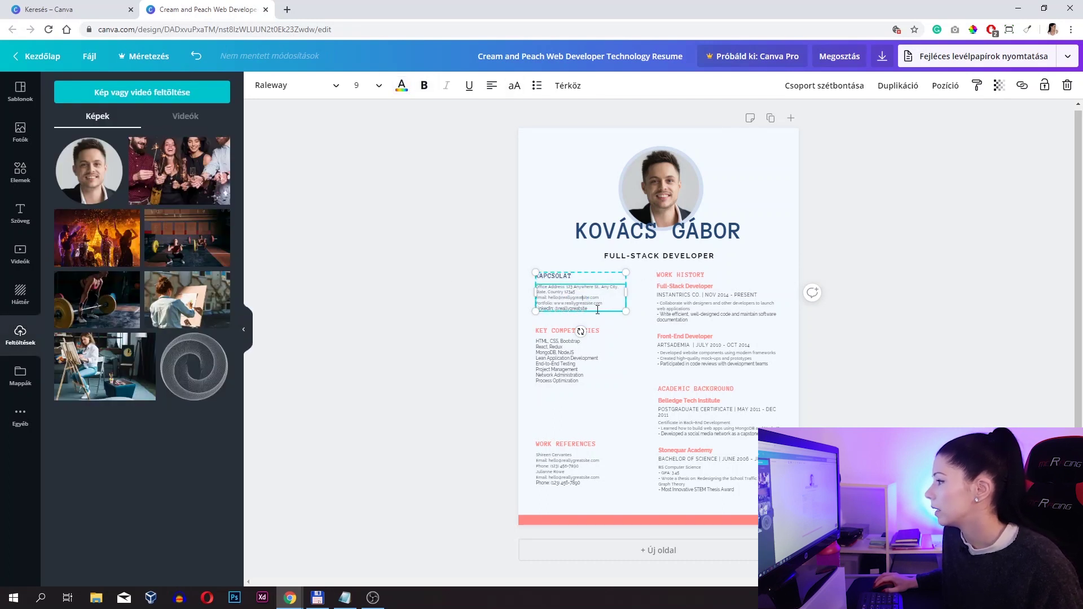
{"action": "left_click_drag", "start_coordinate": [597, 304], "coordinate": [518, 277]}
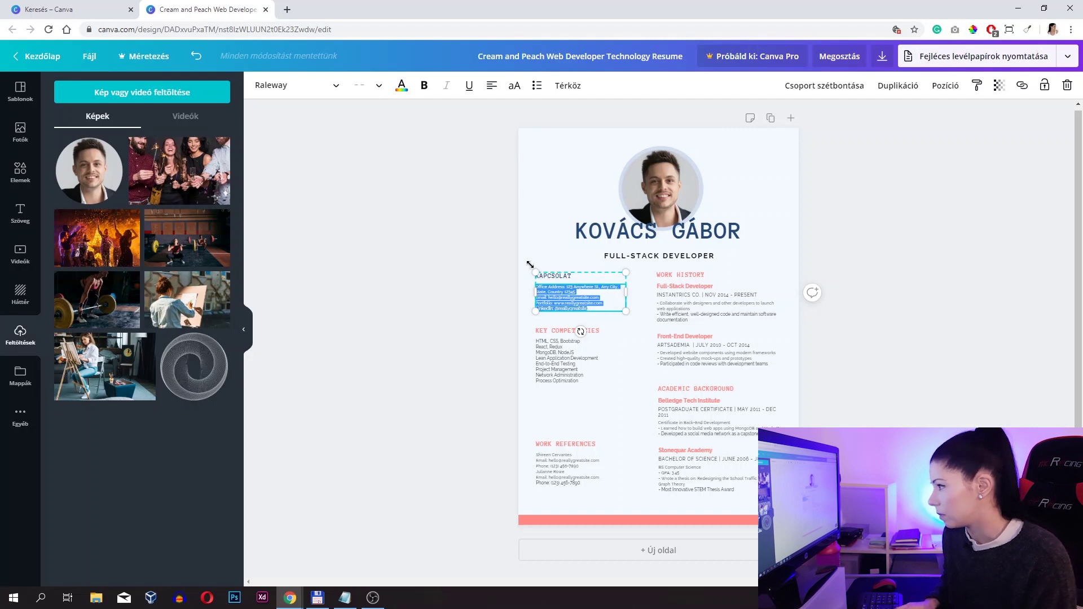
{"action": "key", "text": "BackSpace"}
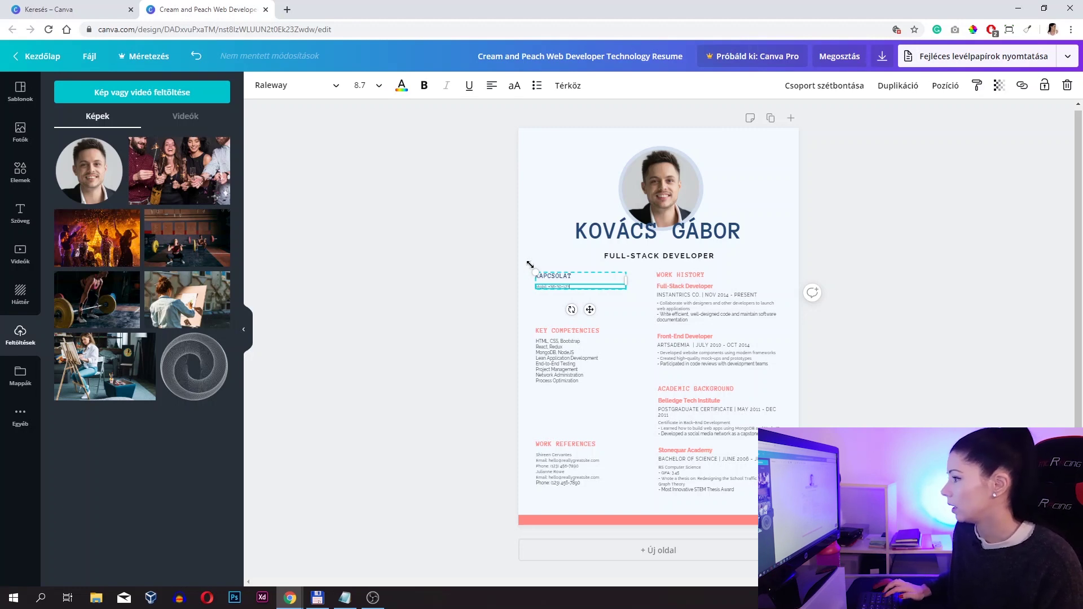
{"action": "type", "text": "-56"}
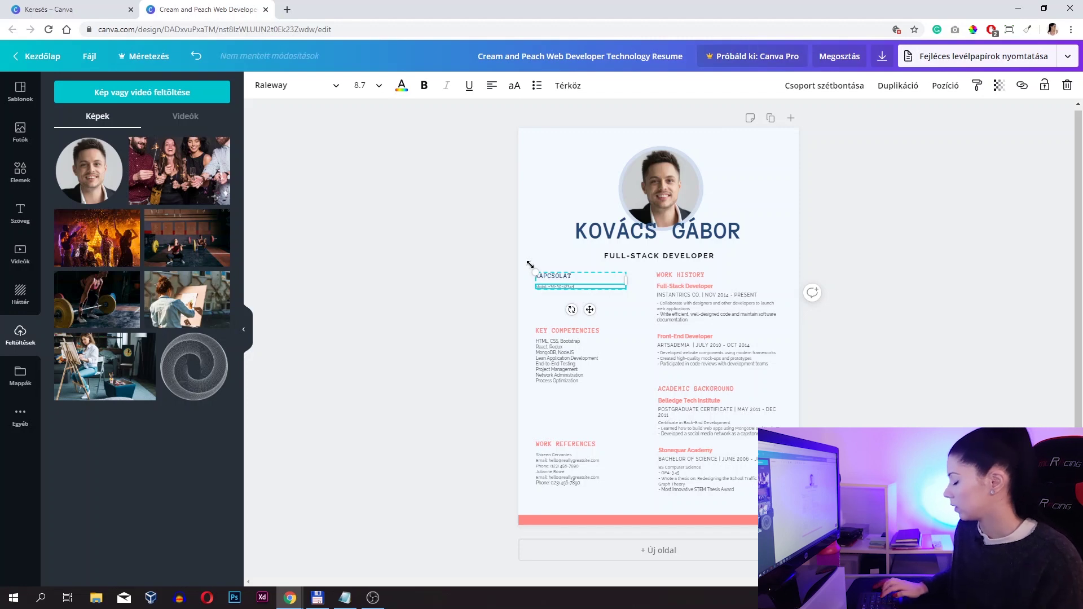
{"action": "type", "text": "7"}
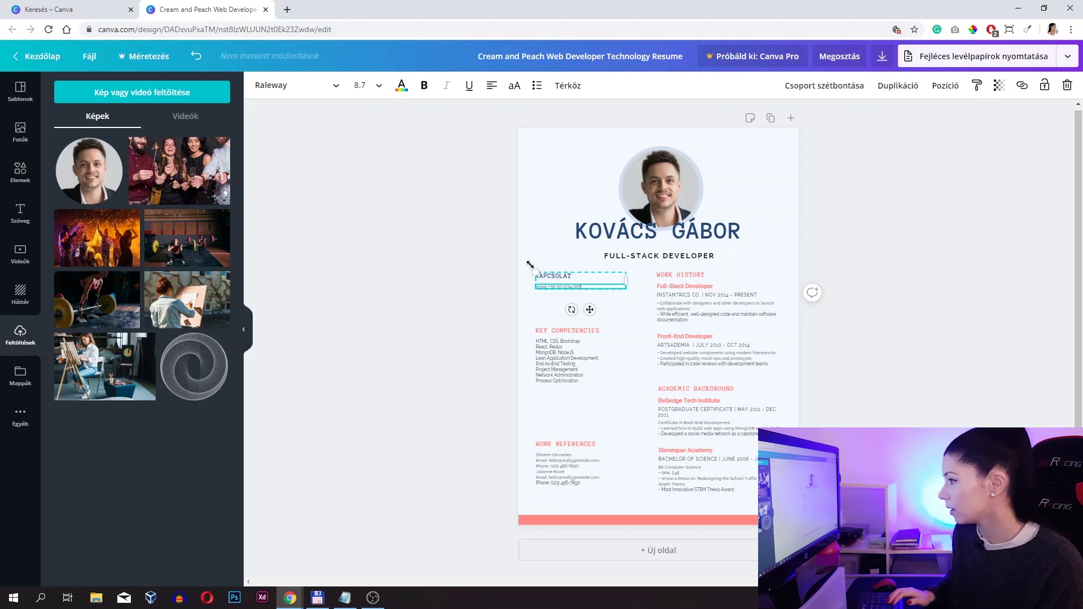
{"action": "key", "text": "Escape"}
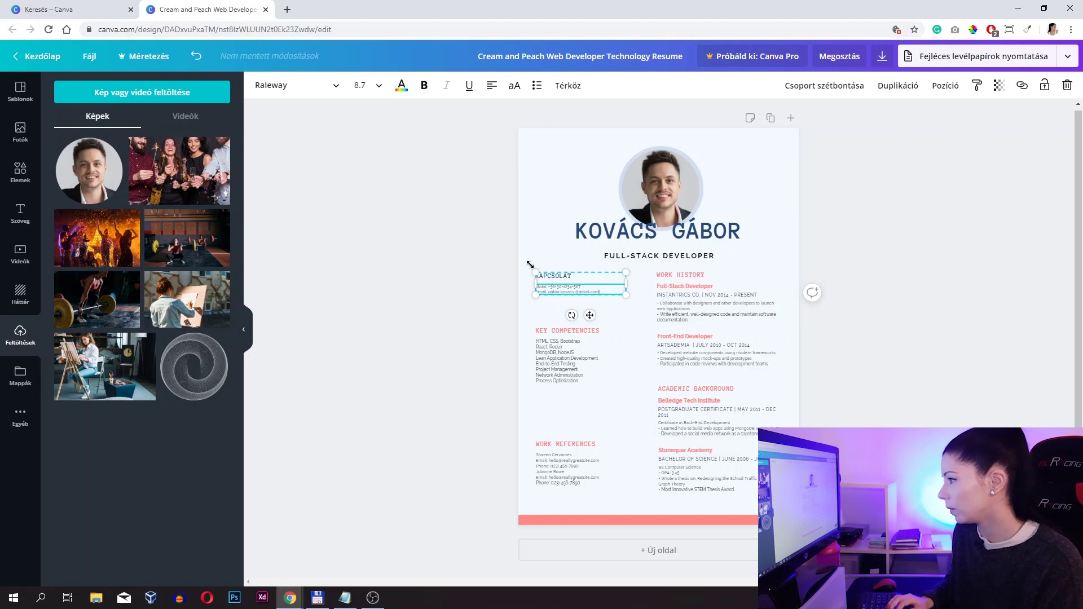
{"action": "key", "text": "Return"}
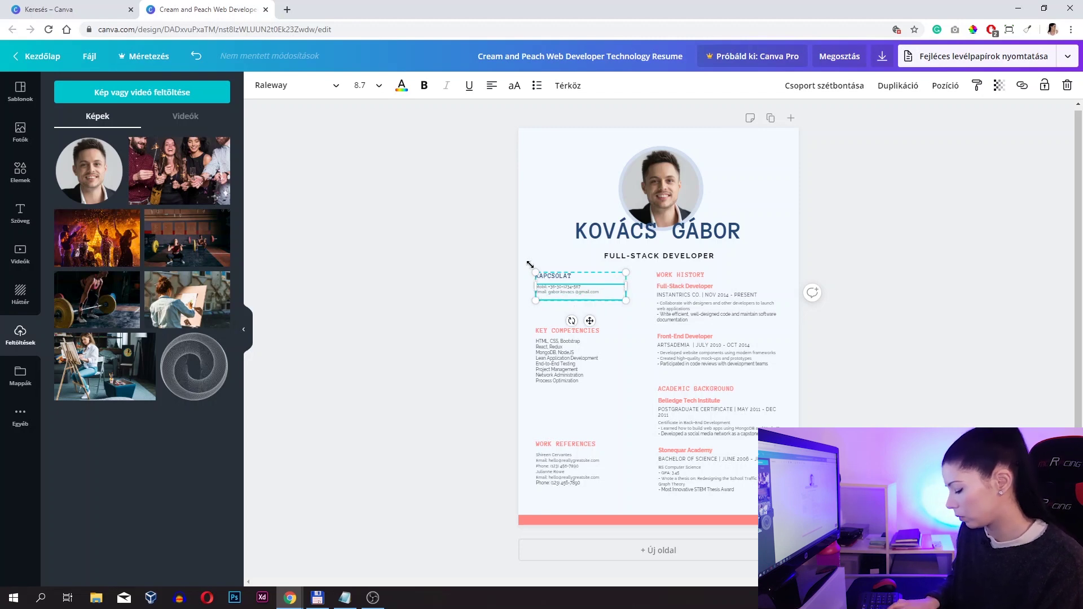
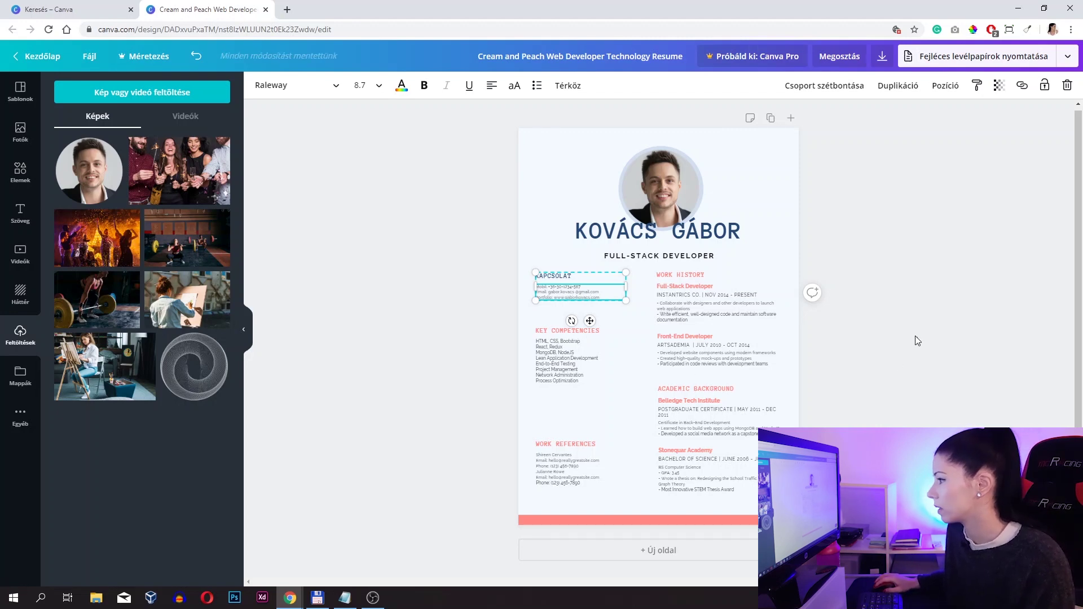
{"action": "left_click", "coordinate": [915, 336]}
{"action": "left_click", "coordinate": [571, 309]}
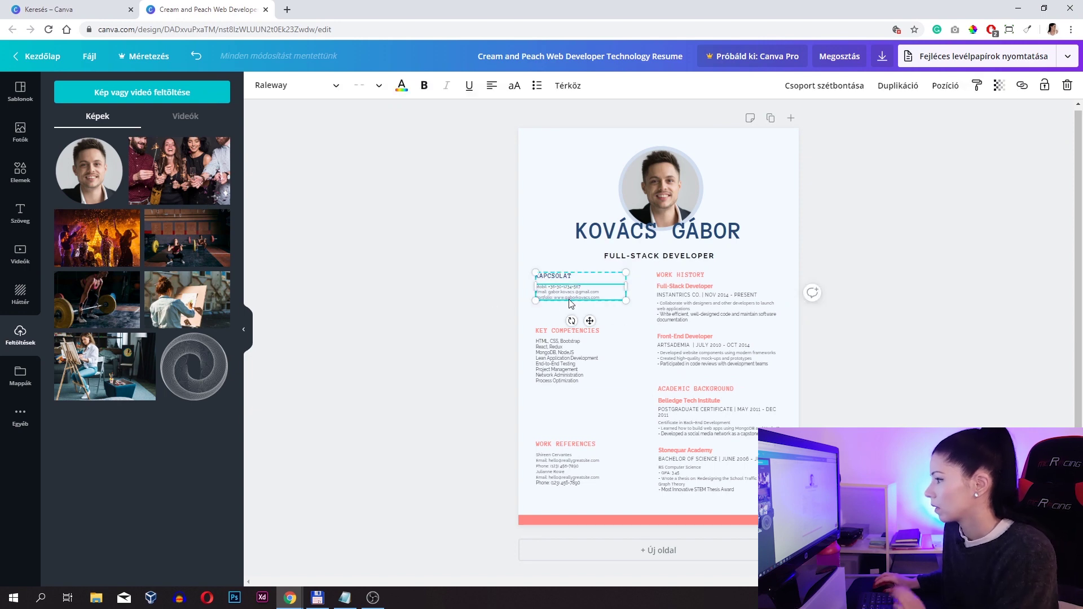
{"action": "left_click", "coordinate": [564, 339]}
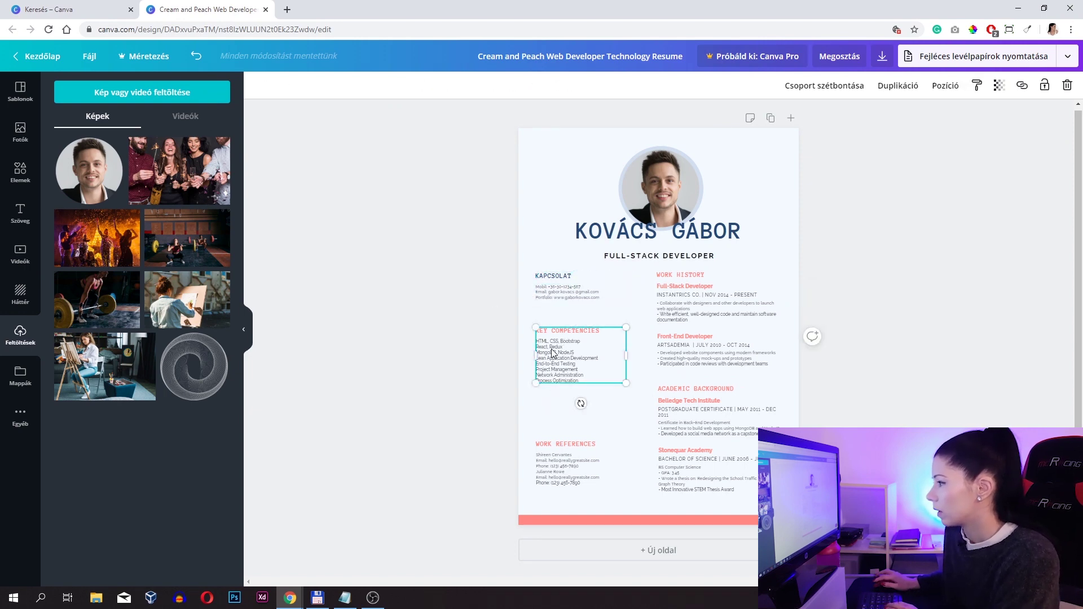
- Move the skills section up under the contacts and retitle it ISMERETEK
{"action": "key", "text": "shift+Up"}
{"action": "key", "text": "shift+Up"}
{"action": "key", "text": "shift+Up"}
{"action": "key", "text": "shift+Up"}
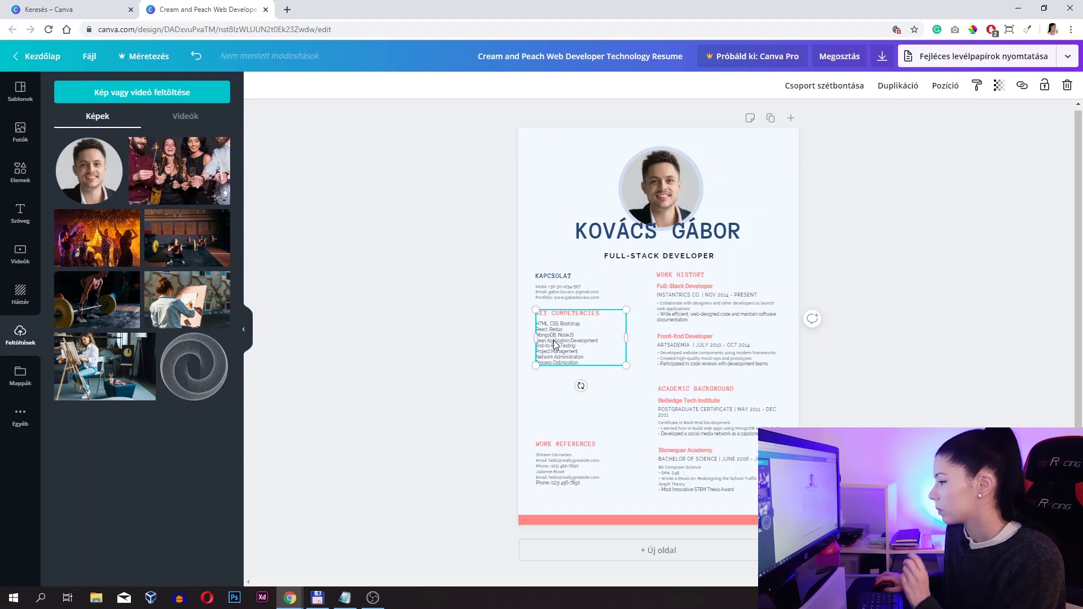
{"action": "left_click", "coordinate": [585, 315]}
{"action": "left_click_drag", "start_coordinate": [606, 315], "coordinate": [510, 316]}
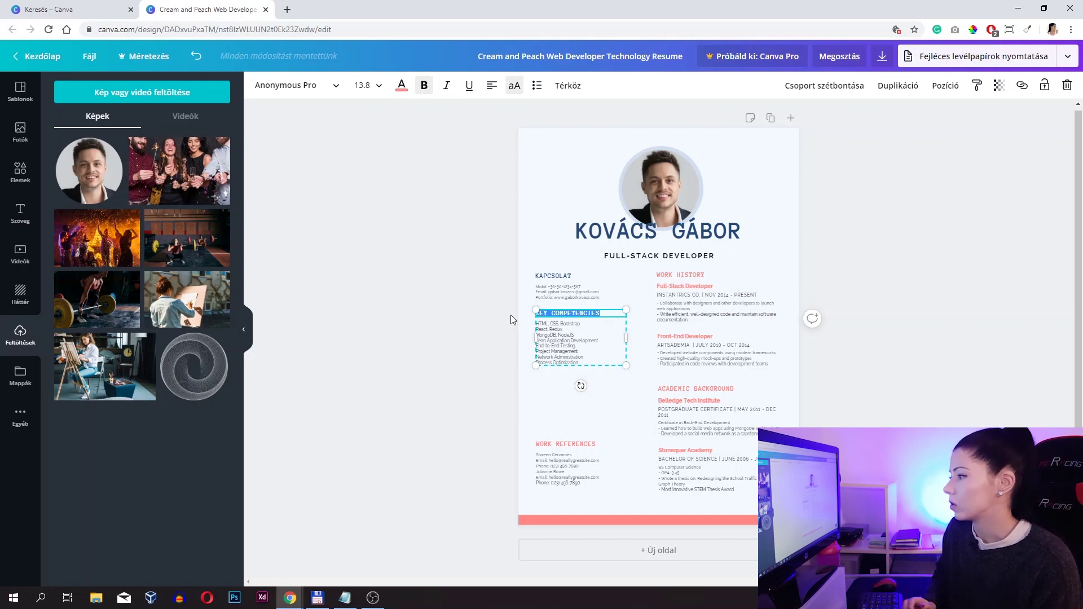
{"action": "type", "text": "ISM"}
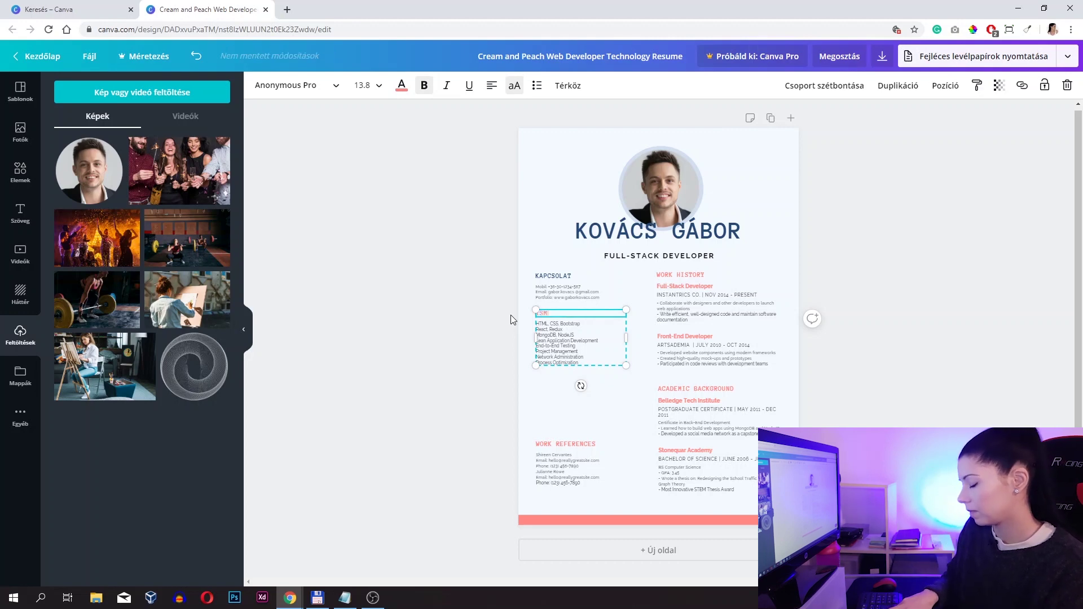
{"action": "type", "text": "ERETEK"}
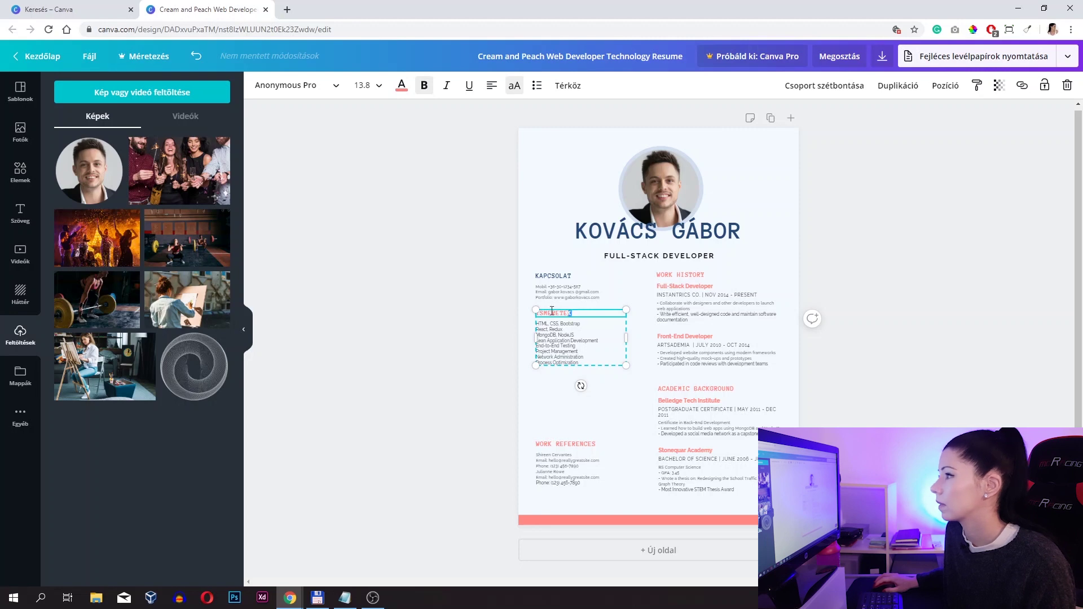
- Colour the ISMERETEK heading dark navy
{"action": "key", "text": "ctrl+a"}
{"action": "left_click", "coordinate": [402, 85]}
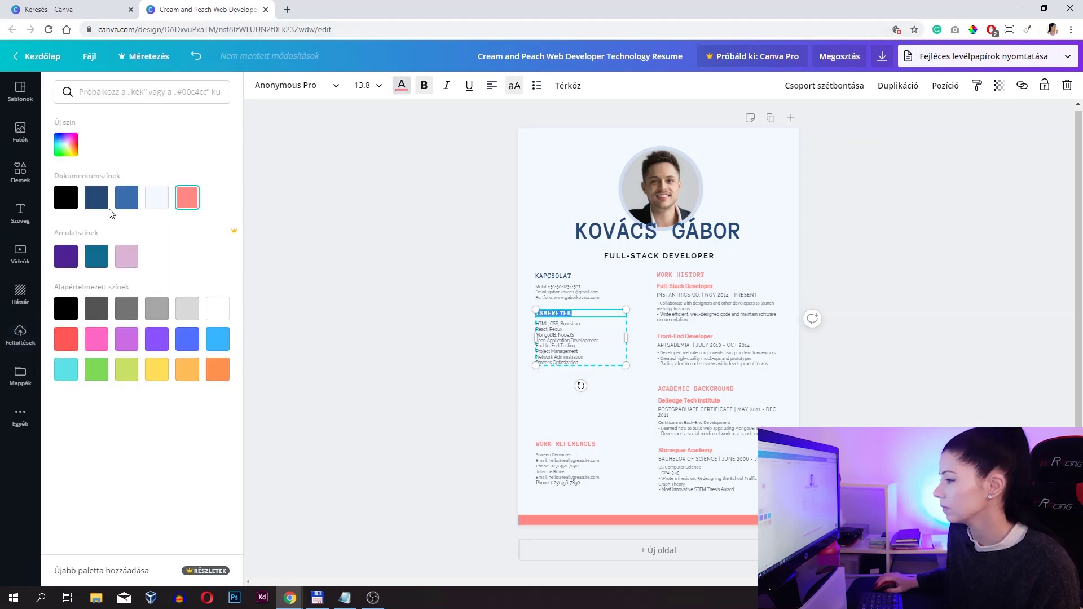
{"action": "left_click", "coordinate": [97, 198]}
{"action": "left_click", "coordinate": [562, 347]}
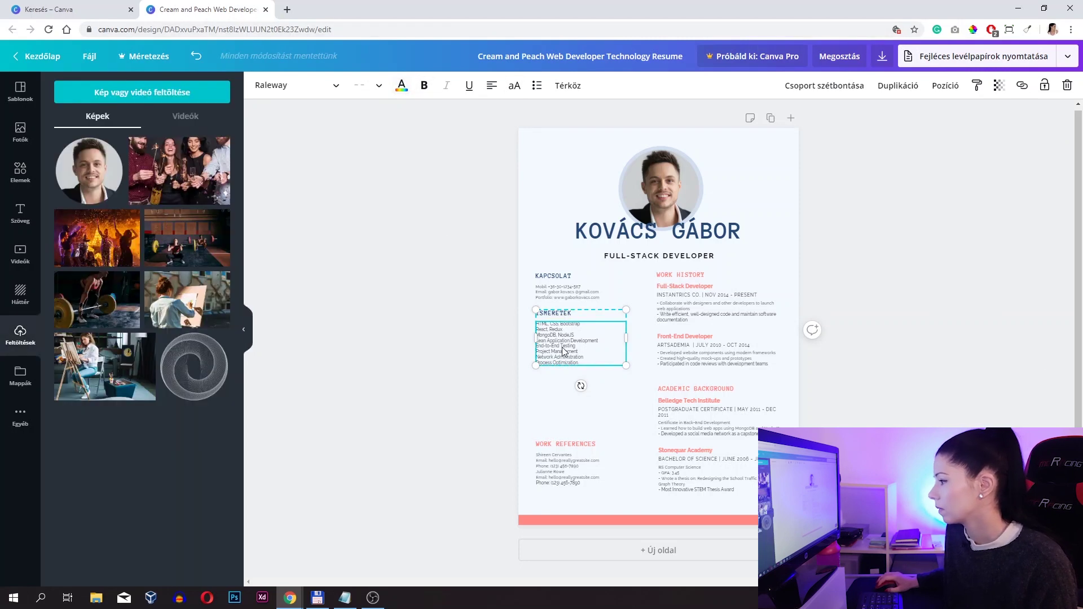
{"action": "left_click", "coordinate": [561, 467]}
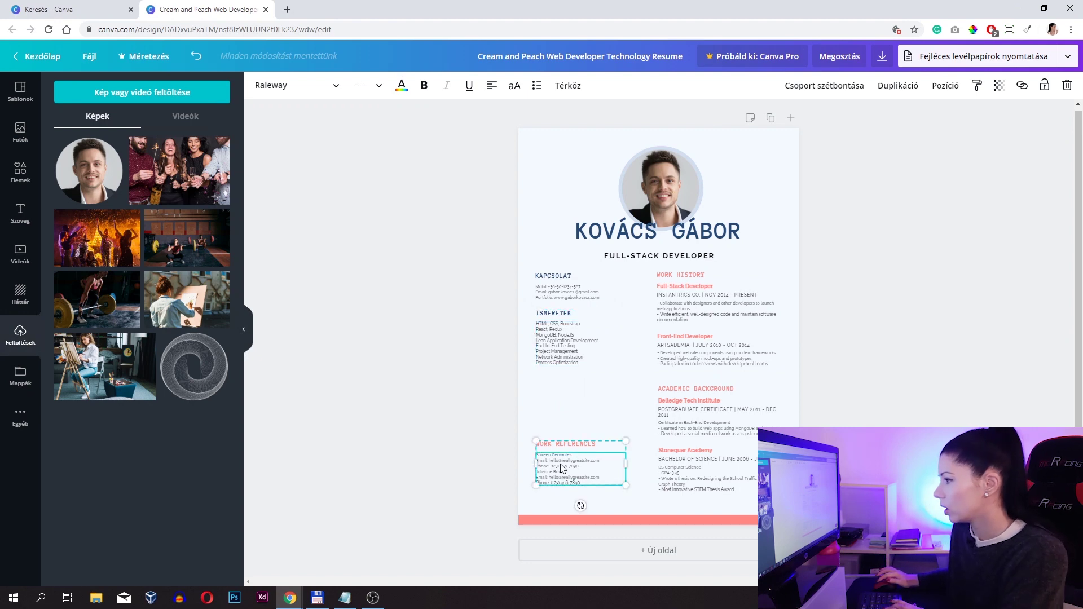
- Move the references section up under ISMERETEK and retitle it REFERENCIA
{"action": "key", "text": "shift+Up"}
{"action": "key", "text": "shift+Up"}
{"action": "key", "text": "shift+Up"}
{"action": "key", "text": "shift+Up"}
{"action": "key", "text": "shift+Up"}
{"action": "key", "text": "shift+Up"}
{"action": "key", "text": "shift+Up"}
{"action": "key", "text": "shift+Up"}
{"action": "key", "text": "shift+Up"}
{"action": "key", "text": "shift+Up"}
{"action": "key", "text": "shift+Up"}
{"action": "key", "text": "shift+Up"}
{"action": "key", "text": "shift+Up"}
{"action": "key", "text": "shift+Up"}
{"action": "key", "text": "shift+Up"}
{"action": "key", "text": "shift+Up"}
{"action": "key", "text": "shift+Up"}
{"action": "key", "text": "shift+Up"}
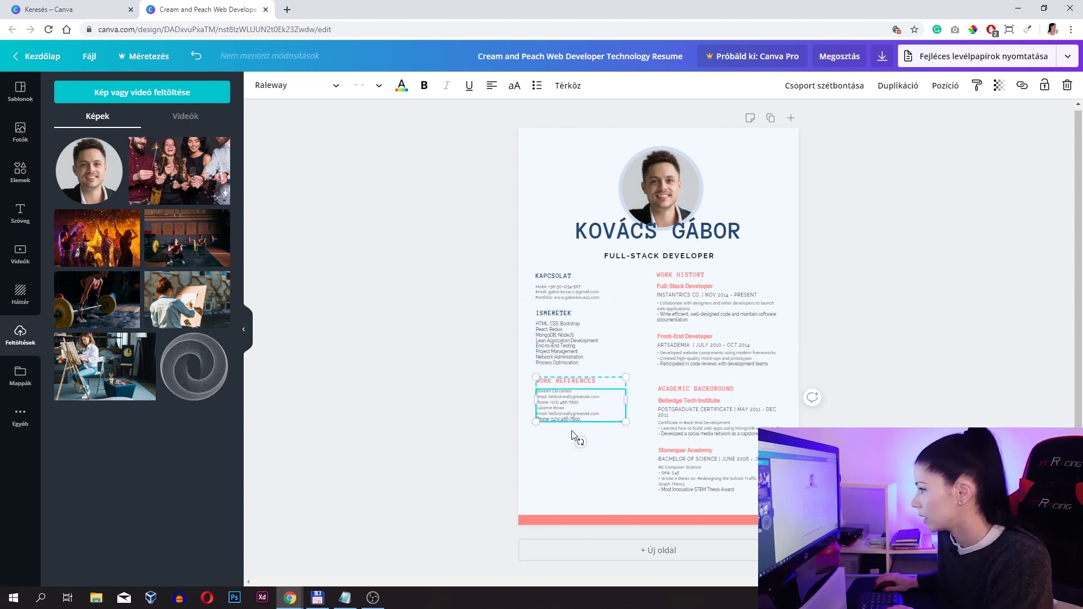
{"action": "left_click", "coordinate": [596, 382]}
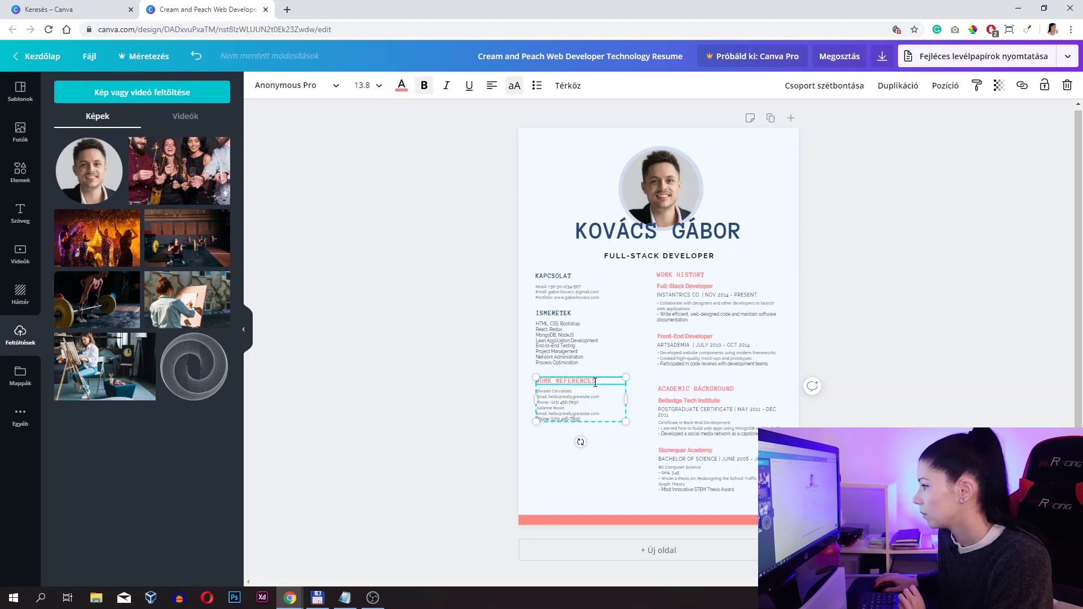
{"action": "left_click_drag", "start_coordinate": [603, 382], "coordinate": [514, 382]}
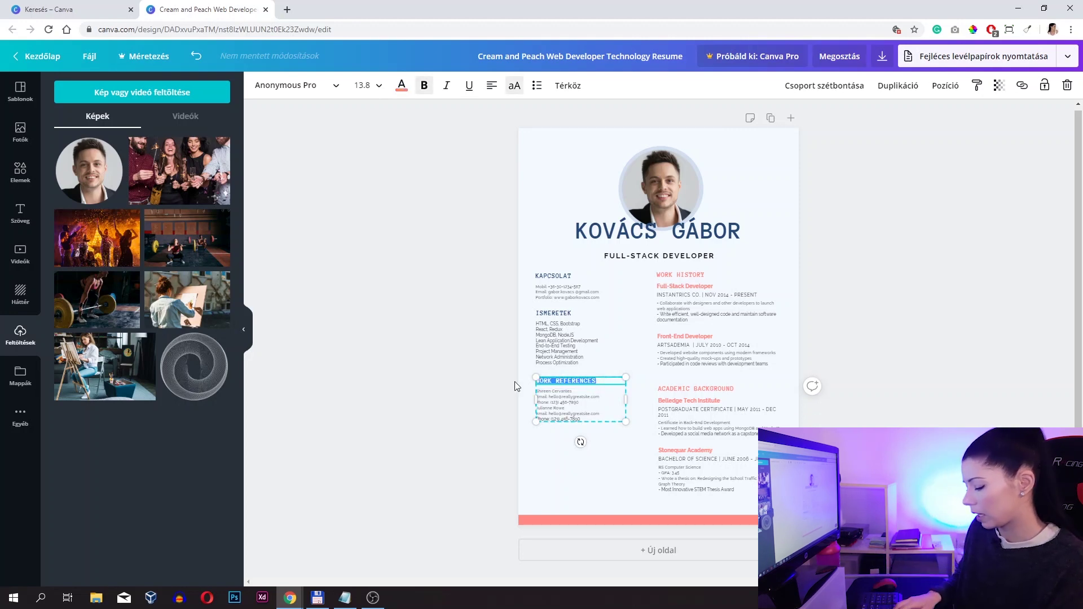
{"action": "type", "text": "REFERENCIA"}
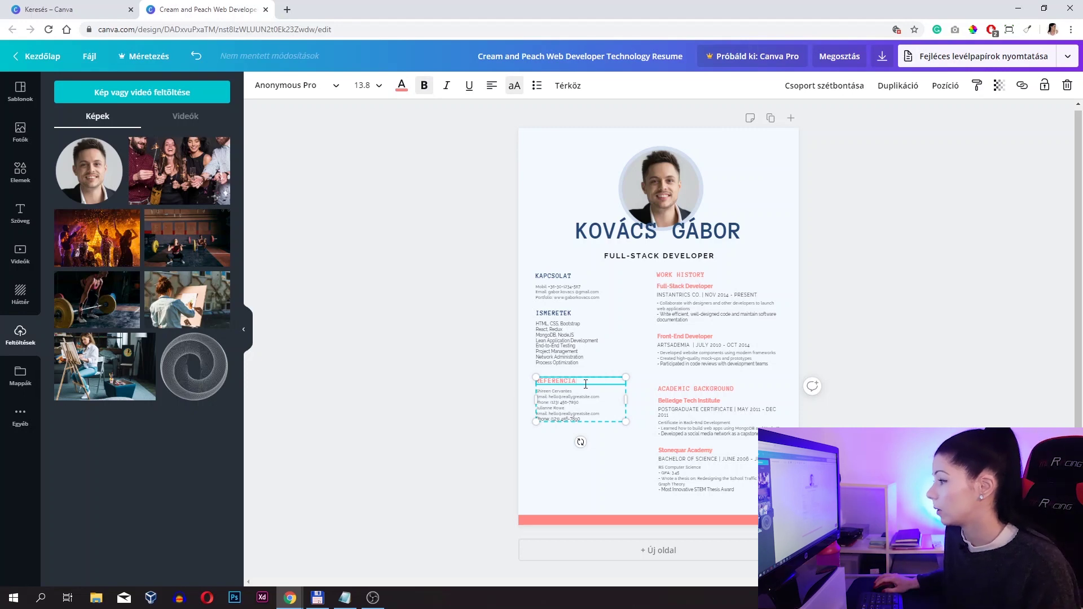
- Colour the REFERENCIA heading dark navy
{"action": "left_click_drag", "start_coordinate": [577, 381], "coordinate": [525, 382]}
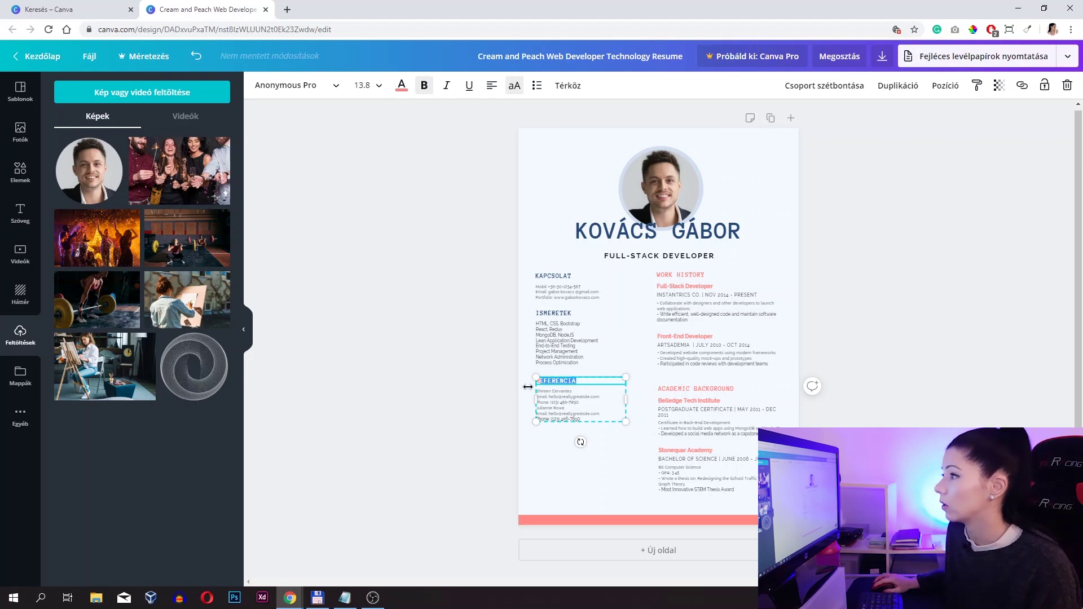
{"action": "left_click", "coordinate": [402, 85]}
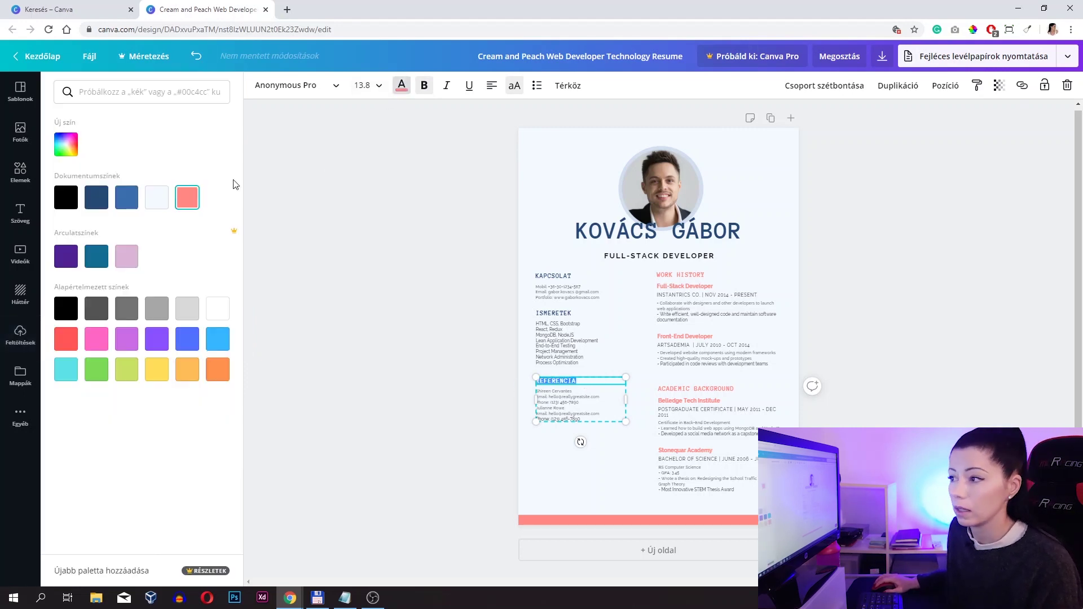
{"action": "left_click", "coordinate": [96, 197]}
- Insert a blank line between the two references
{"action": "left_click", "coordinate": [570, 411]}
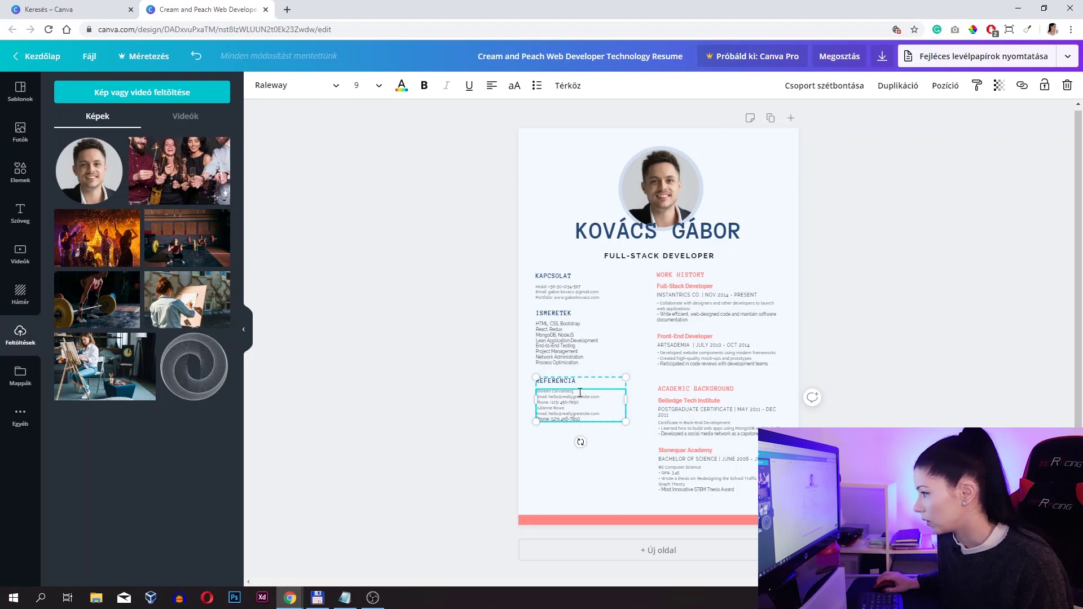
{"action": "left_click", "coordinate": [618, 396]}
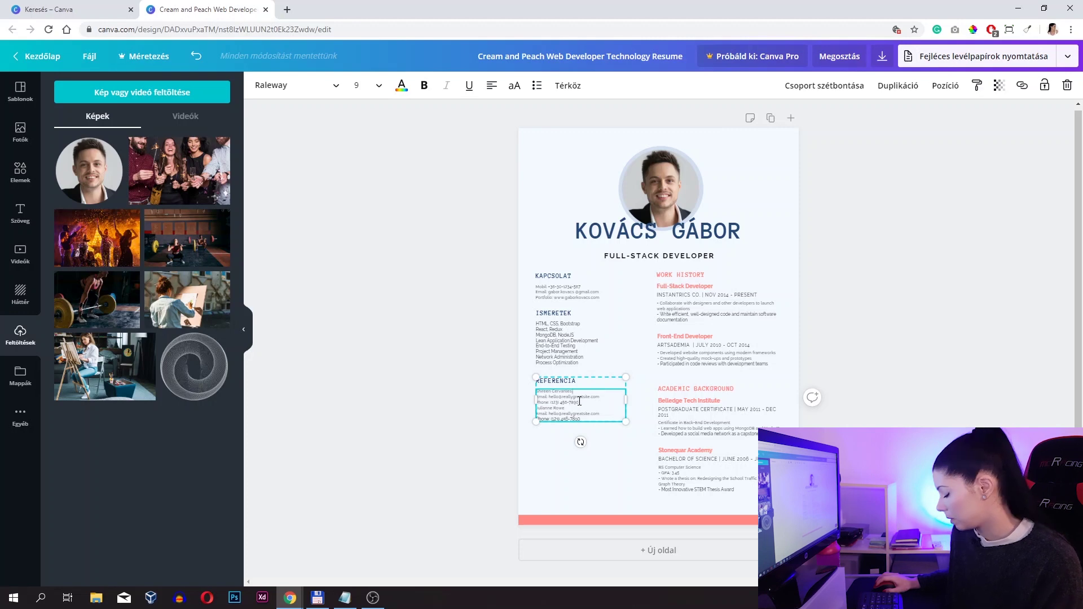
{"action": "key", "text": "Return"}
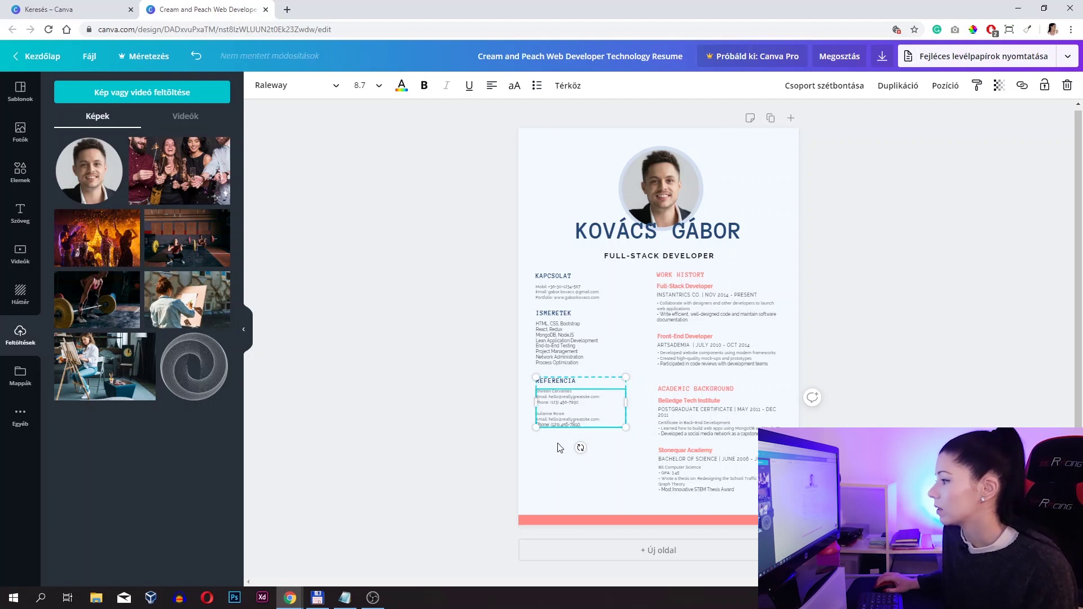
{"action": "left_click", "coordinate": [502, 394]}
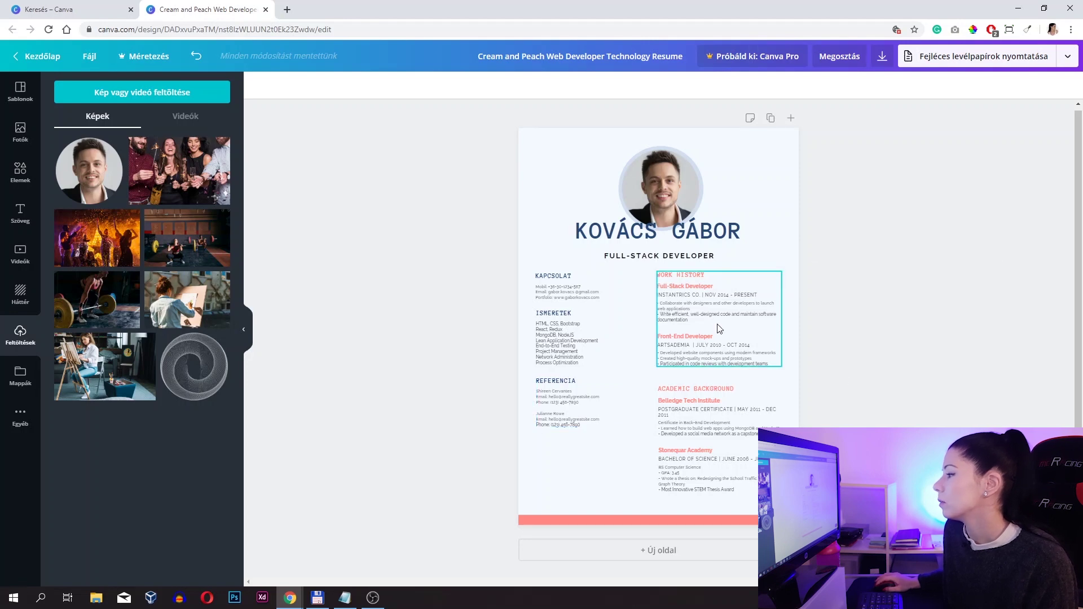
{"action": "left_click", "coordinate": [713, 426]}
{"action": "left_click", "coordinate": [703, 313]}
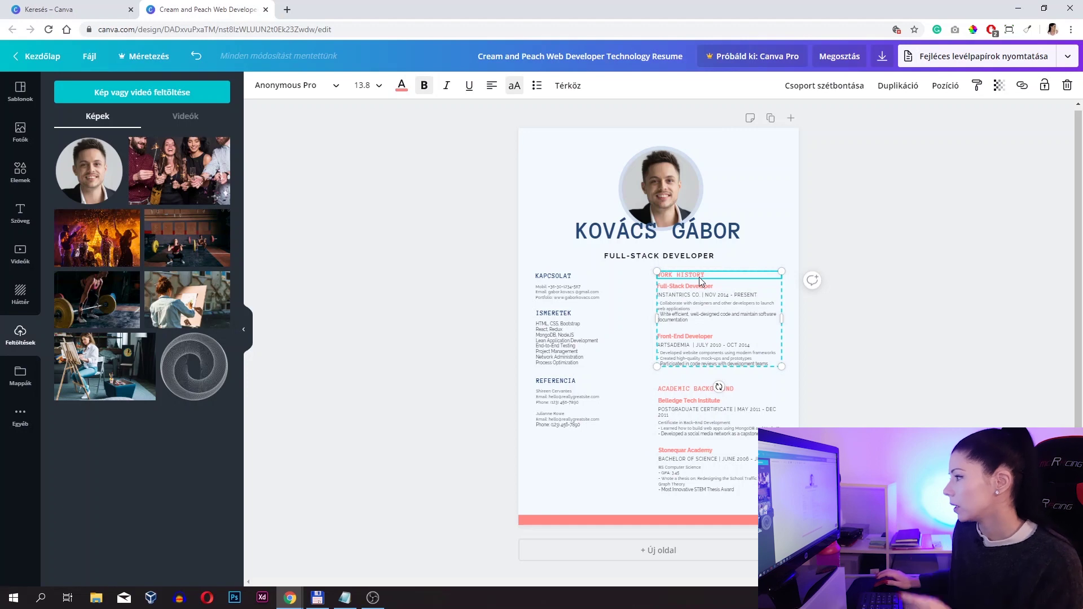
{"action": "left_click", "coordinate": [688, 428]}
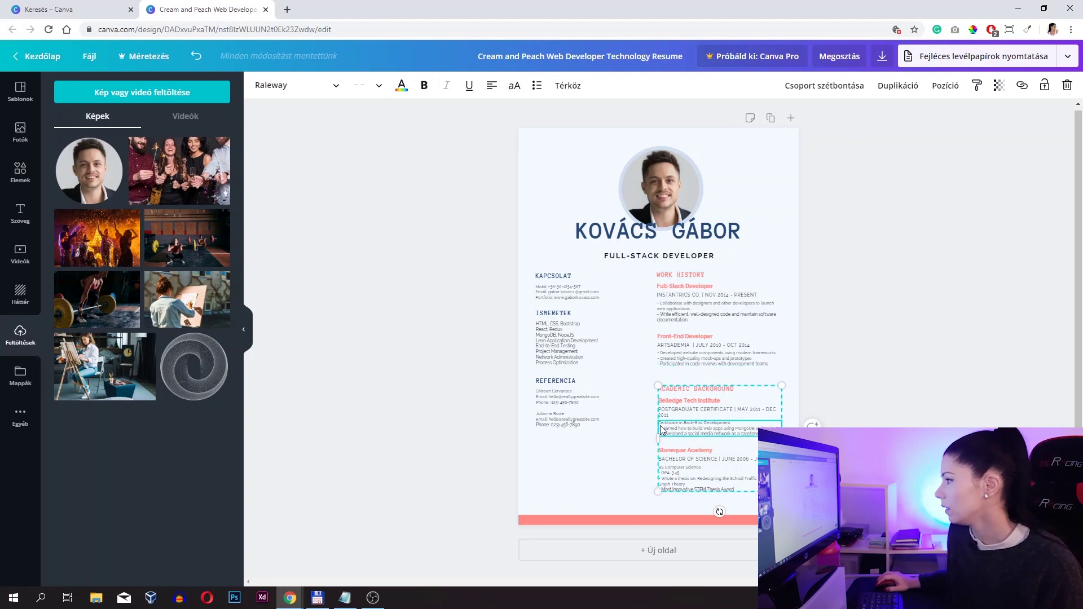
{"action": "left_click", "coordinate": [706, 320]}
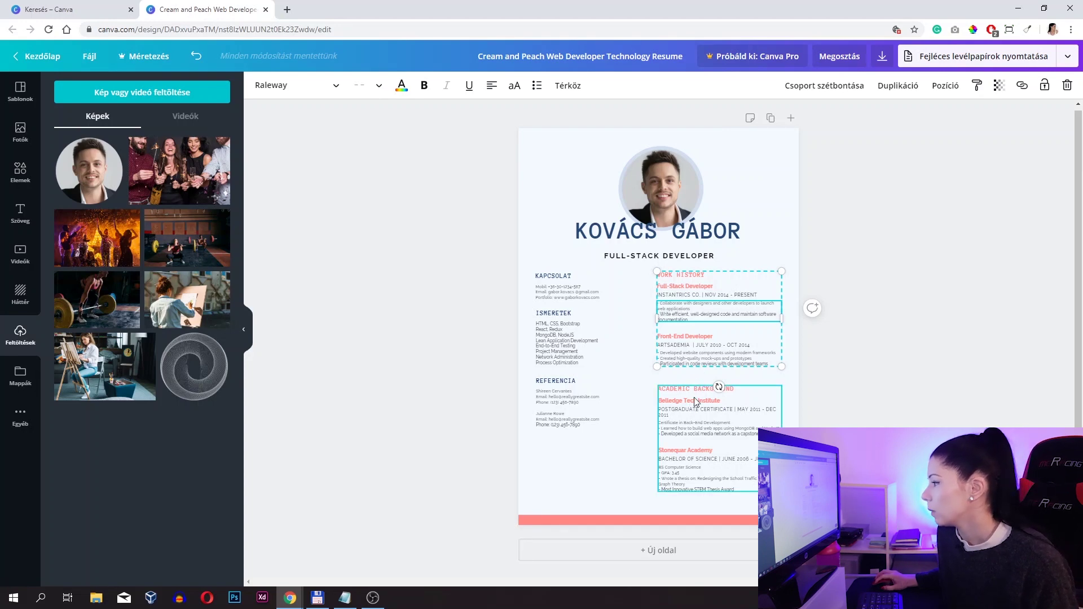
{"action": "left_click", "coordinate": [696, 399]}
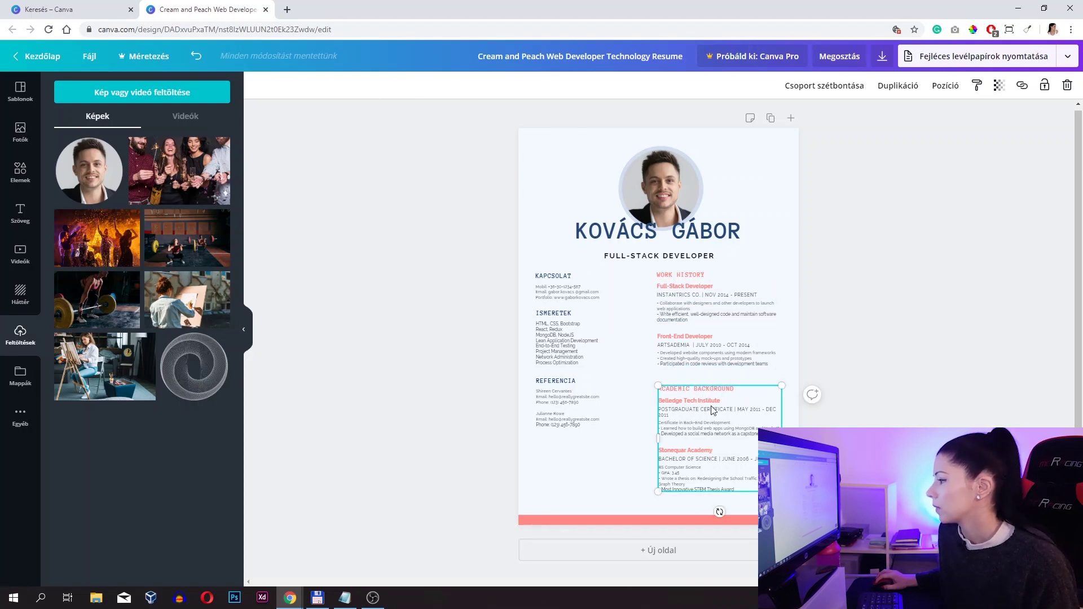
{"action": "left_click_drag", "start_coordinate": [713, 410], "coordinate": [587, 456]}
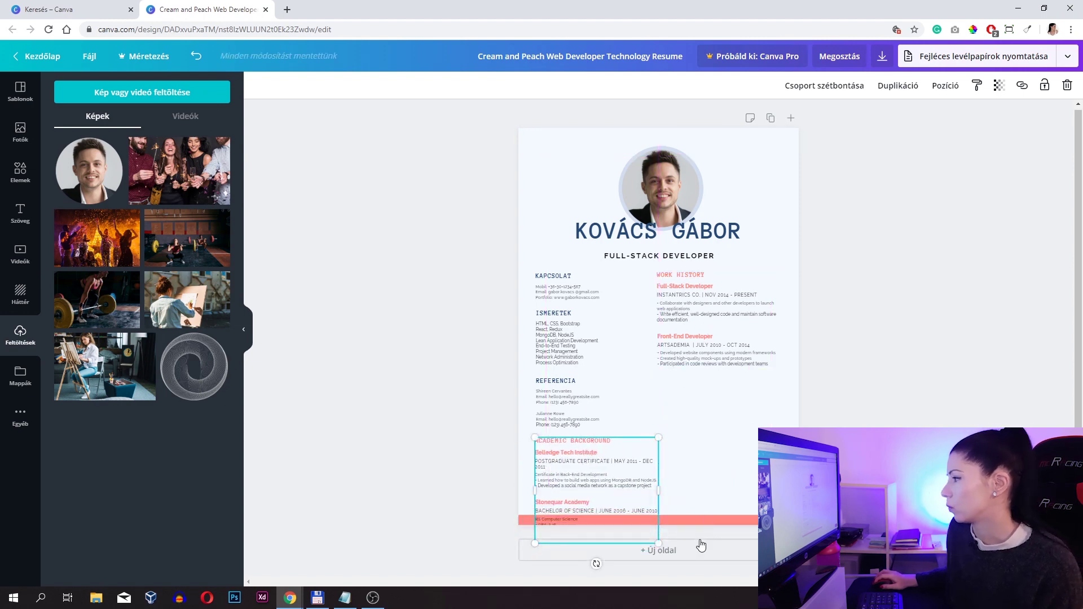
{"action": "left_click", "coordinate": [696, 335]}
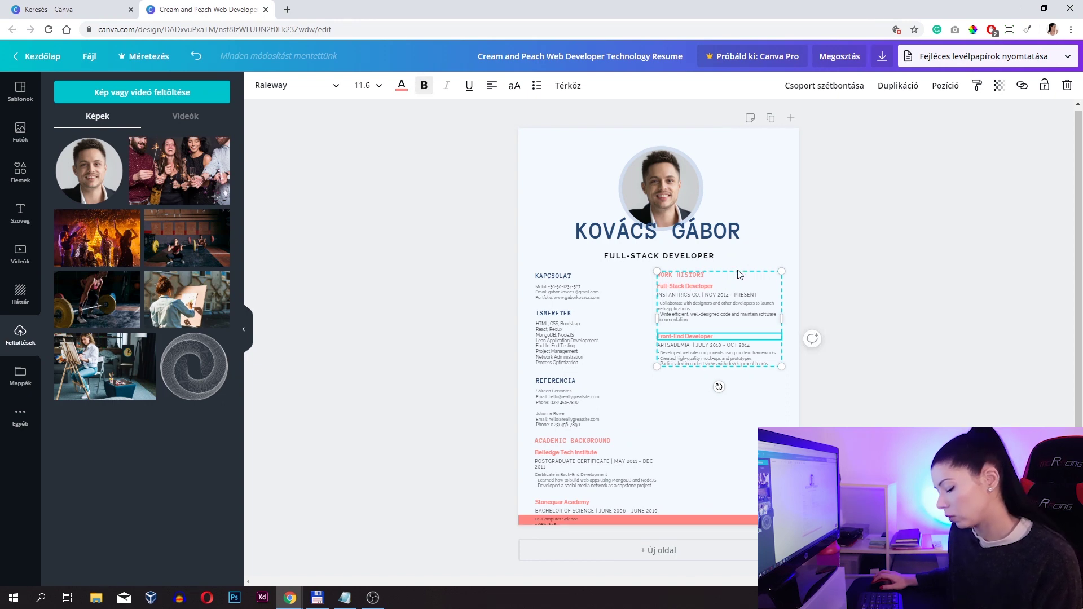
{"action": "key", "text": "ctrl+d"}
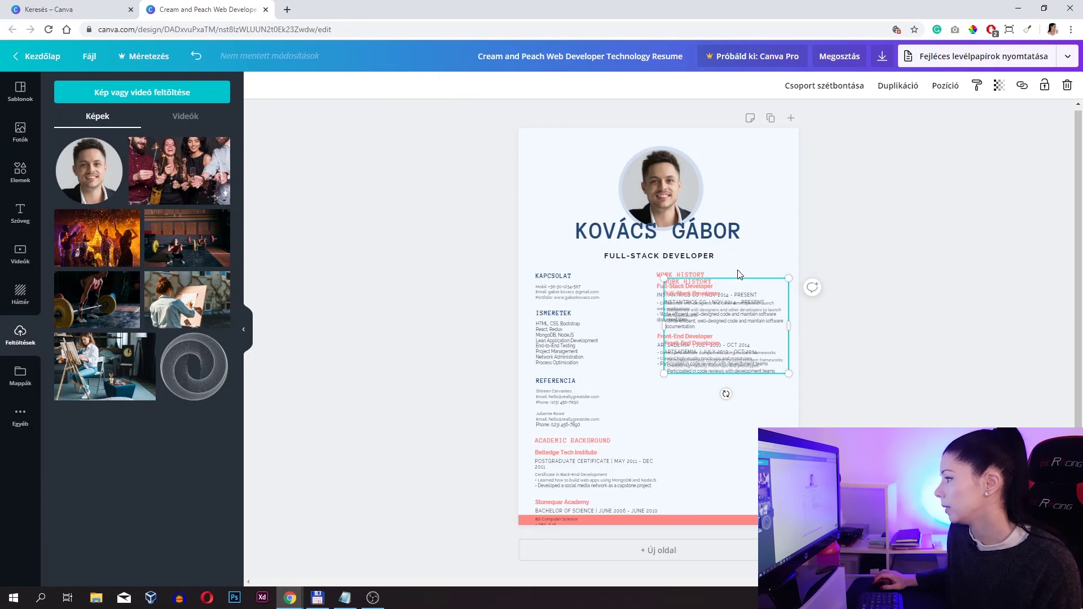
{"action": "left_click_drag", "start_coordinate": [698, 359], "coordinate": [692, 451]}
{"action": "left_click", "coordinate": [696, 377]}
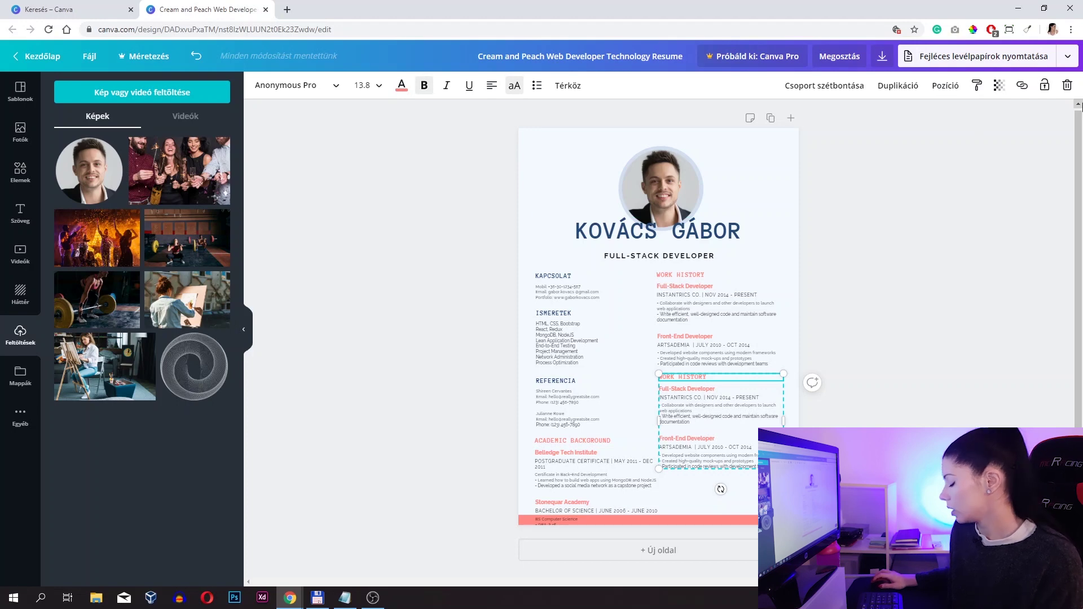
{"action": "key", "text": "Delete"}
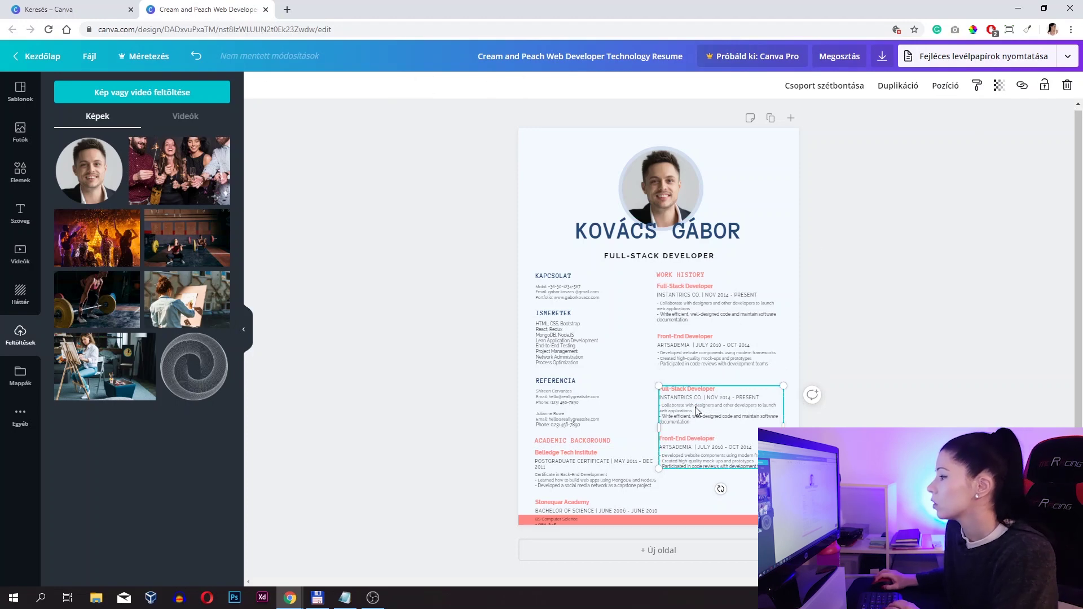
{"action": "left_click", "coordinate": [695, 407]}
{"action": "left_click_drag", "start_coordinate": [695, 408], "coordinate": [699, 396]}
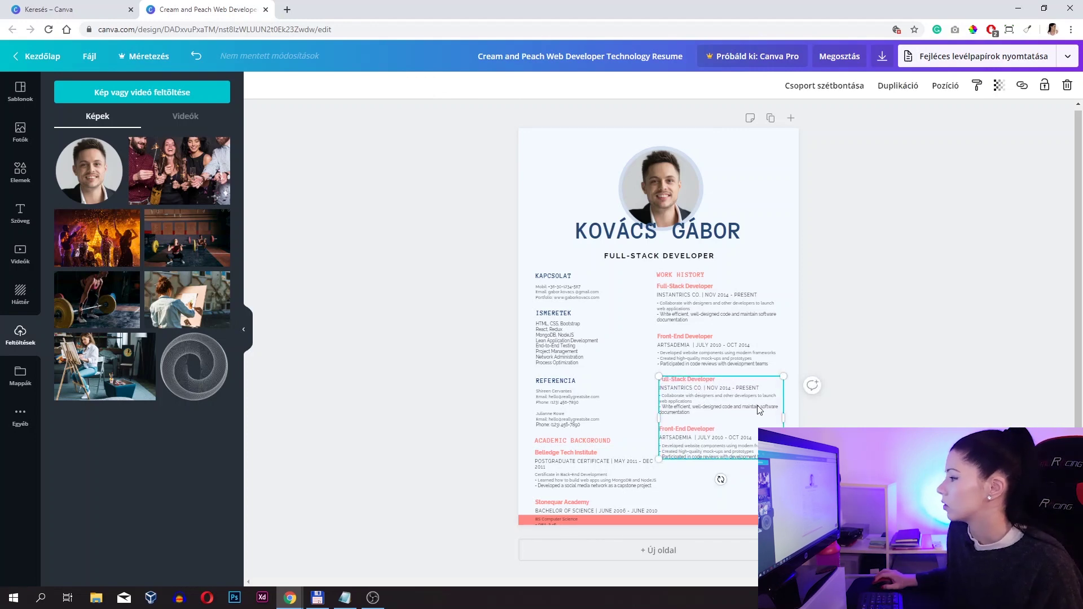
{"action": "left_click", "coordinate": [898, 294]}
{"action": "left_click", "coordinate": [681, 407]}
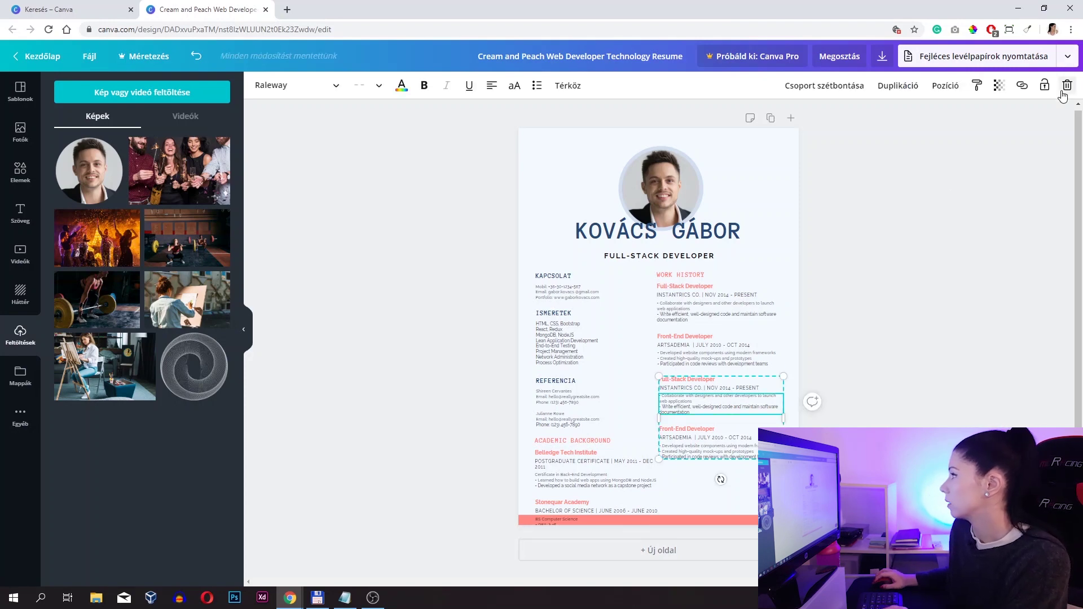
{"action": "left_click", "coordinate": [1067, 85]}
{"action": "left_click", "coordinate": [1042, 139]}
{"action": "left_click", "coordinate": [581, 455]}
{"action": "left_click", "coordinate": [581, 455]}
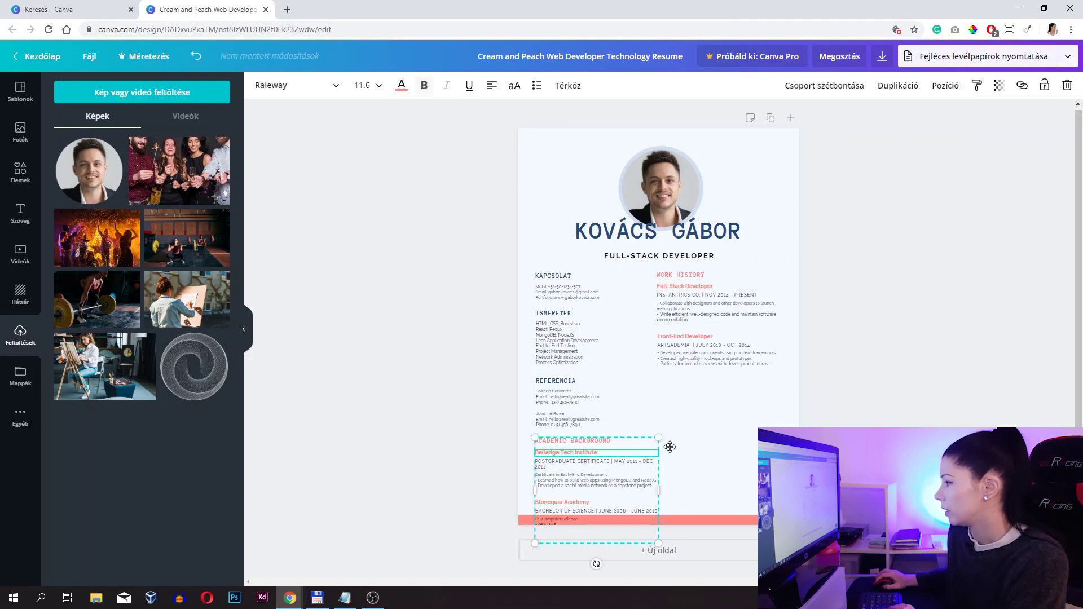
{"action": "left_click_drag", "start_coordinate": [581, 454], "coordinate": [706, 405]}
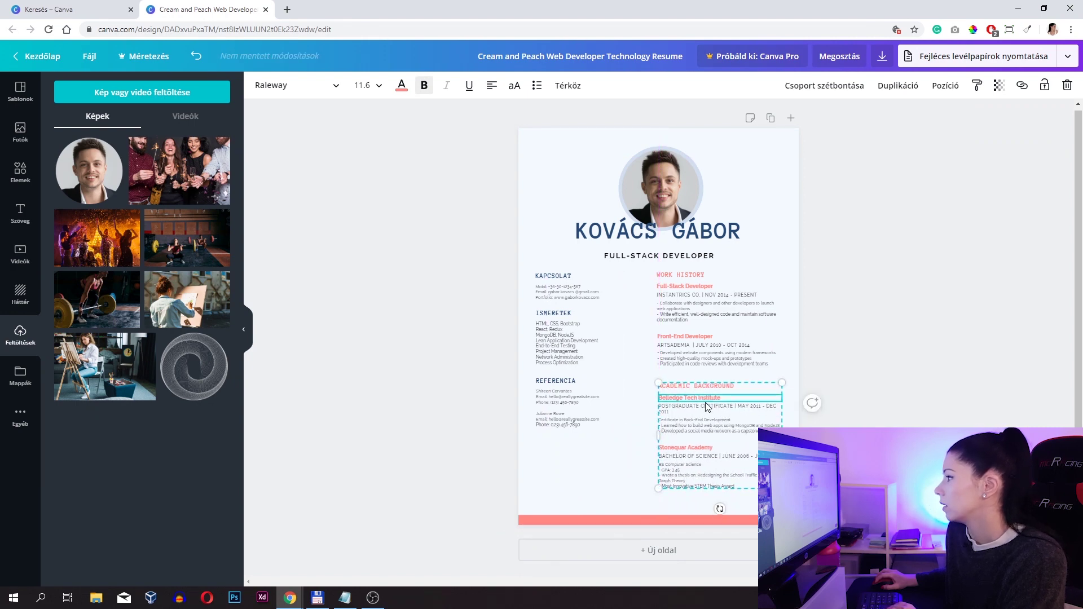
- Nudge Academic Background up and retitle WORK HISTORY as SZAKMAI TAPASZTALAT
{"action": "key", "text": "Up"}
{"action": "key", "text": "Up"}
{"action": "key", "text": "Up"}
{"action": "key", "text": "Up"}
{"action": "key", "text": "Up"}
{"action": "key", "text": "Up"}
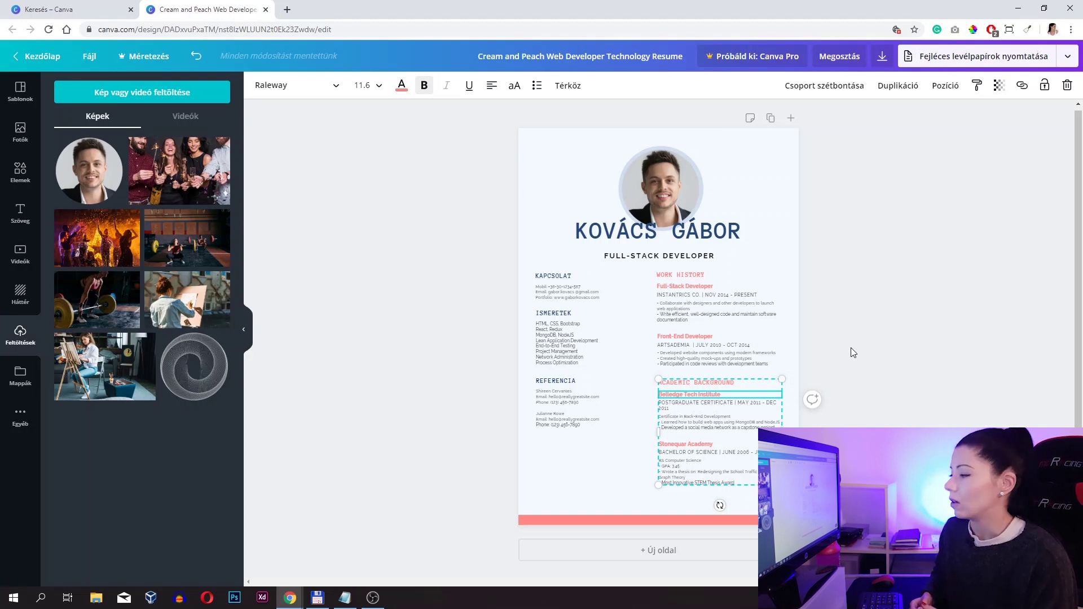
{"action": "left_click", "coordinate": [729, 310]}
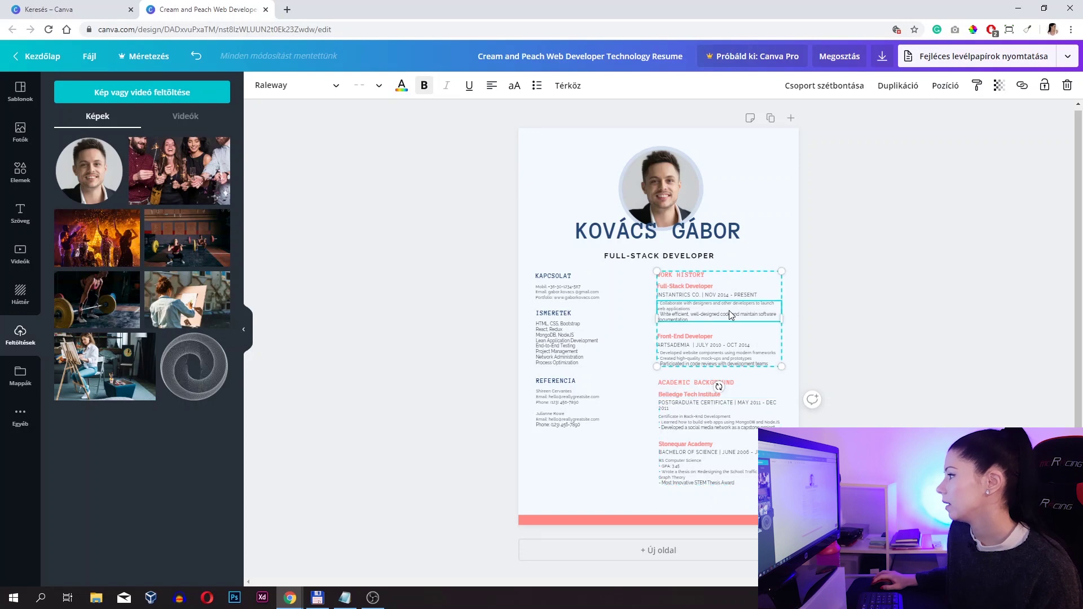
{"action": "left_click", "coordinate": [704, 274]}
{"action": "left_click_drag", "start_coordinate": [704, 274], "coordinate": [645, 275]}
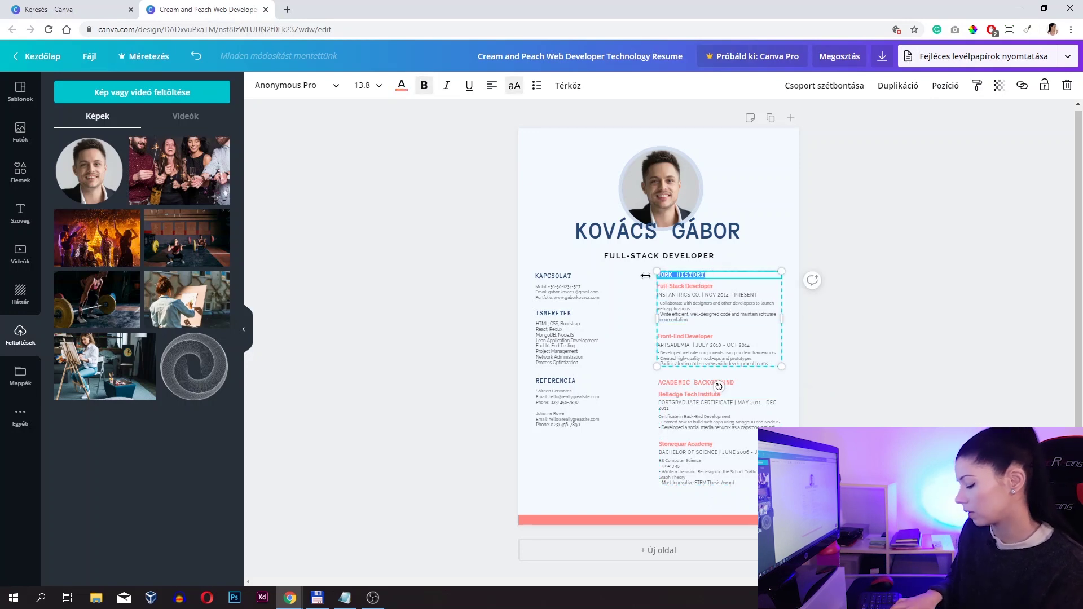
{"action": "type", "text": "SZAKMAI TAPASZTALAT"}
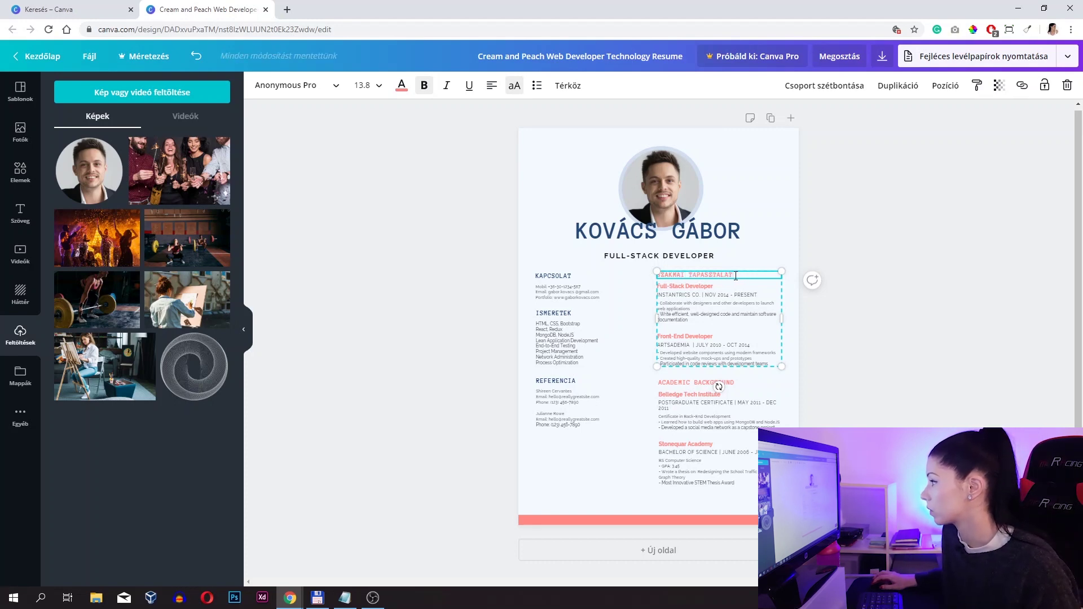
- Colour the SZAKMAI TAPASZTALAT heading dark blue
{"action": "left_click_drag", "start_coordinate": [736, 276], "coordinate": [653, 275]}
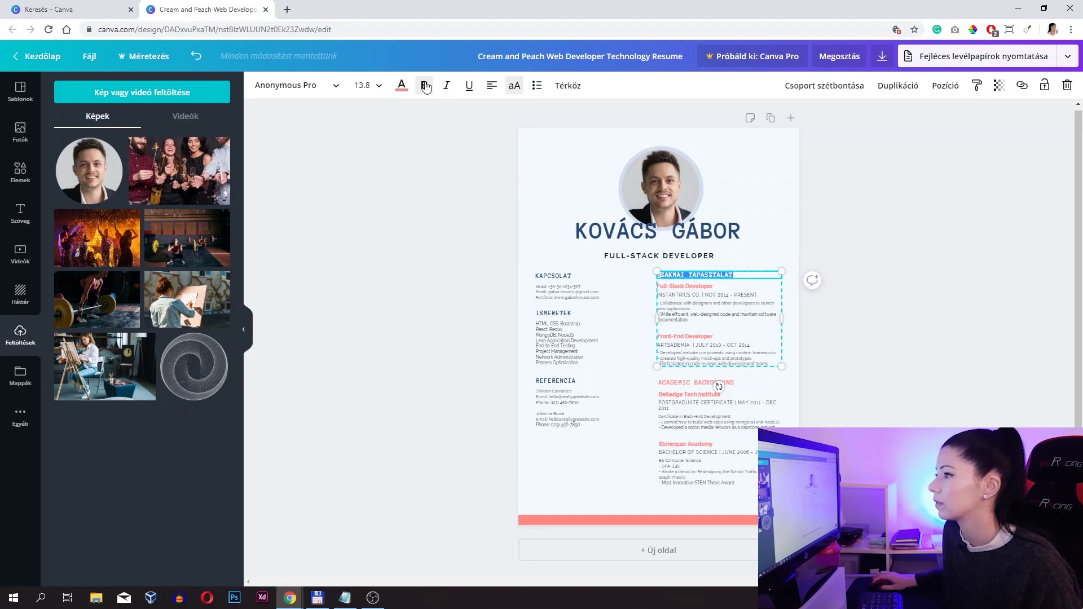
{"action": "left_click", "coordinate": [402, 85]}
{"action": "left_click", "coordinate": [96, 197]}
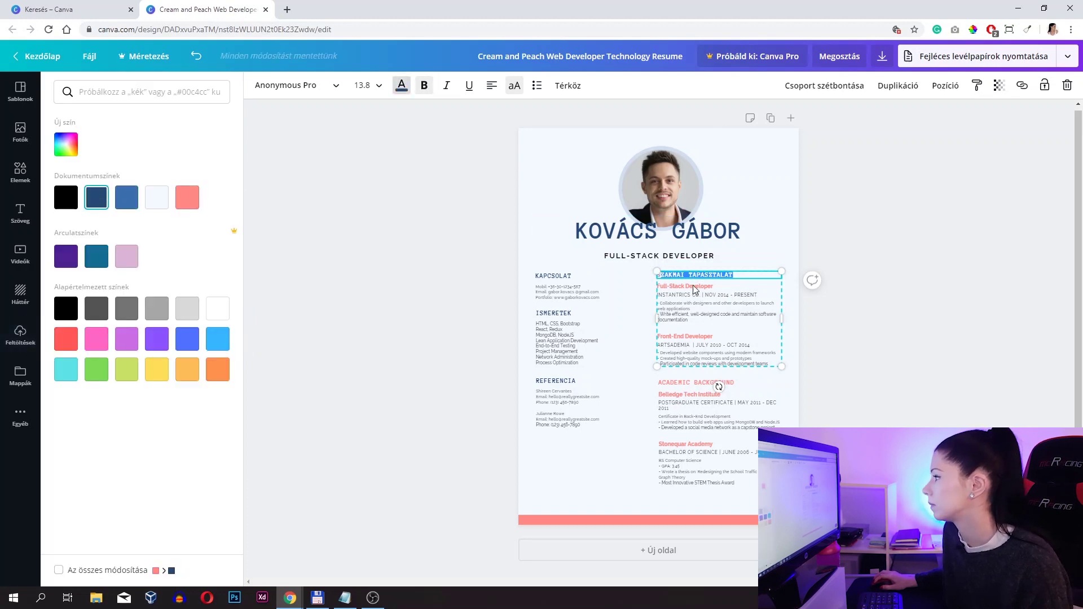
{"action": "left_click", "coordinate": [683, 275]}
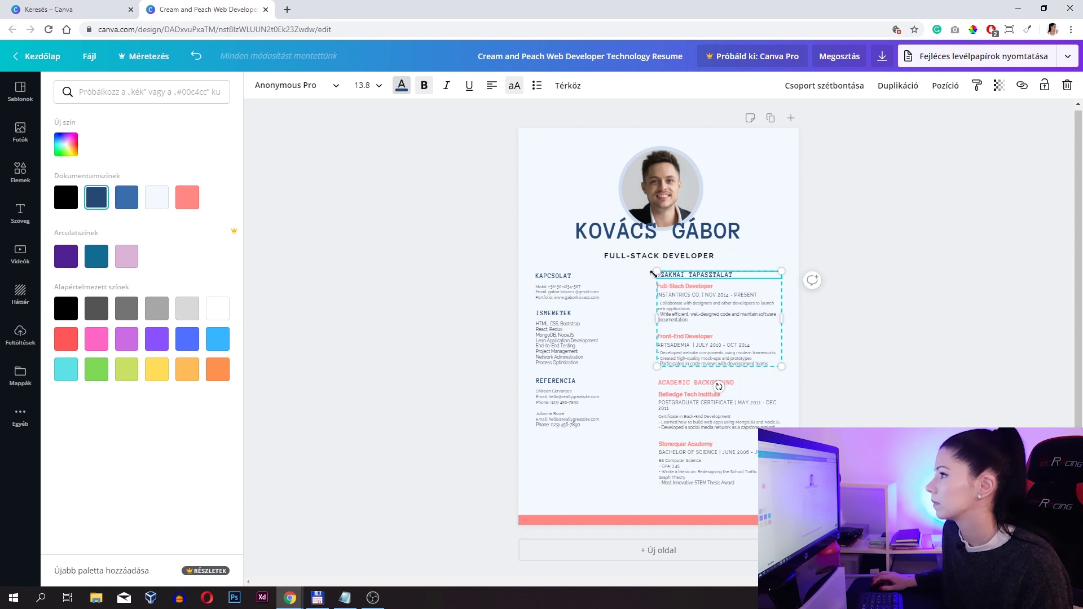
{"action": "left_click", "coordinate": [402, 87]}
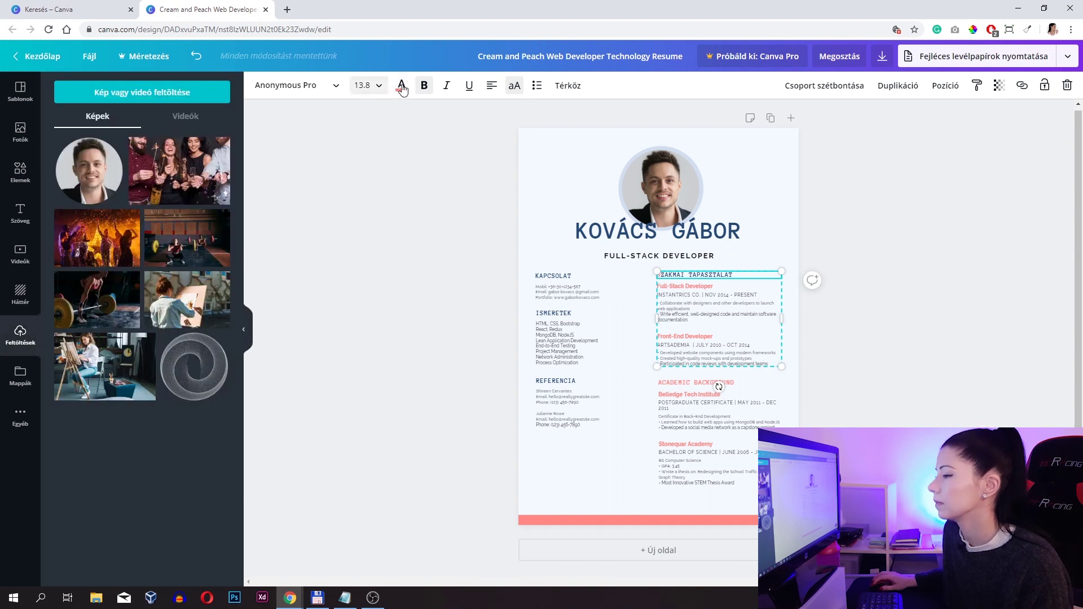
{"action": "left_click", "coordinate": [402, 86]}
{"action": "left_click", "coordinate": [97, 197]}
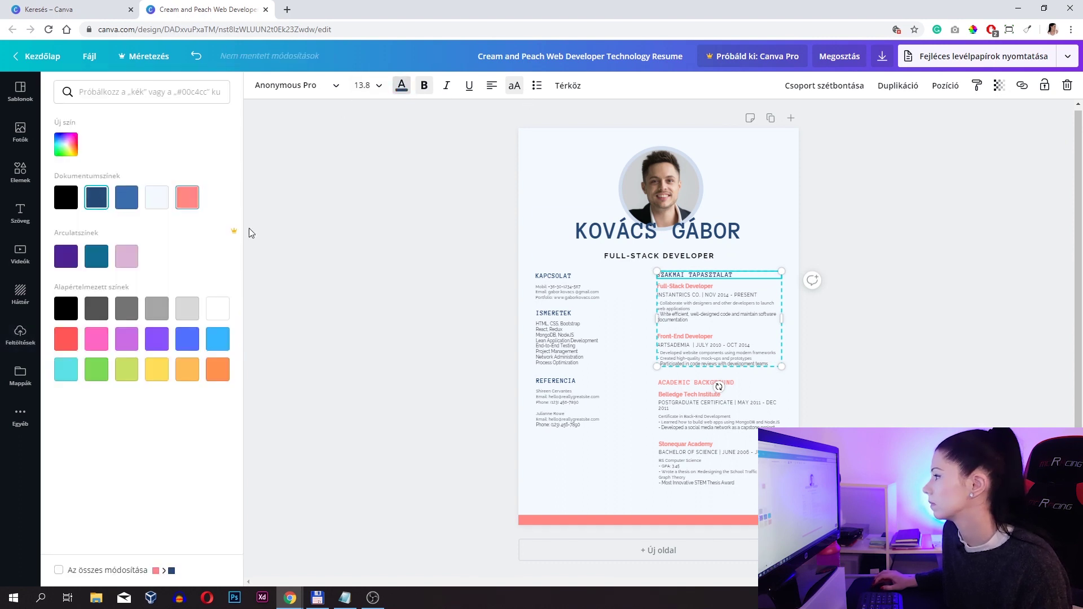
- Make the Full-Stack Developer and Front-End Developer job titles dark blue
{"action": "left_click", "coordinate": [721, 286]}
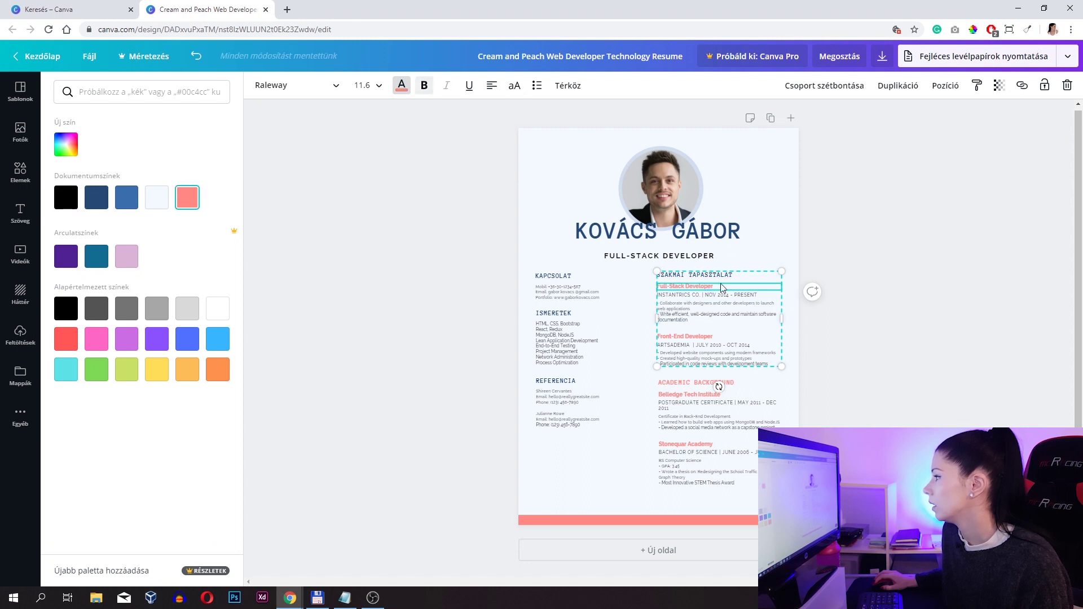
{"action": "double_click", "coordinate": [721, 286]}
{"action": "left_click", "coordinate": [403, 90]}
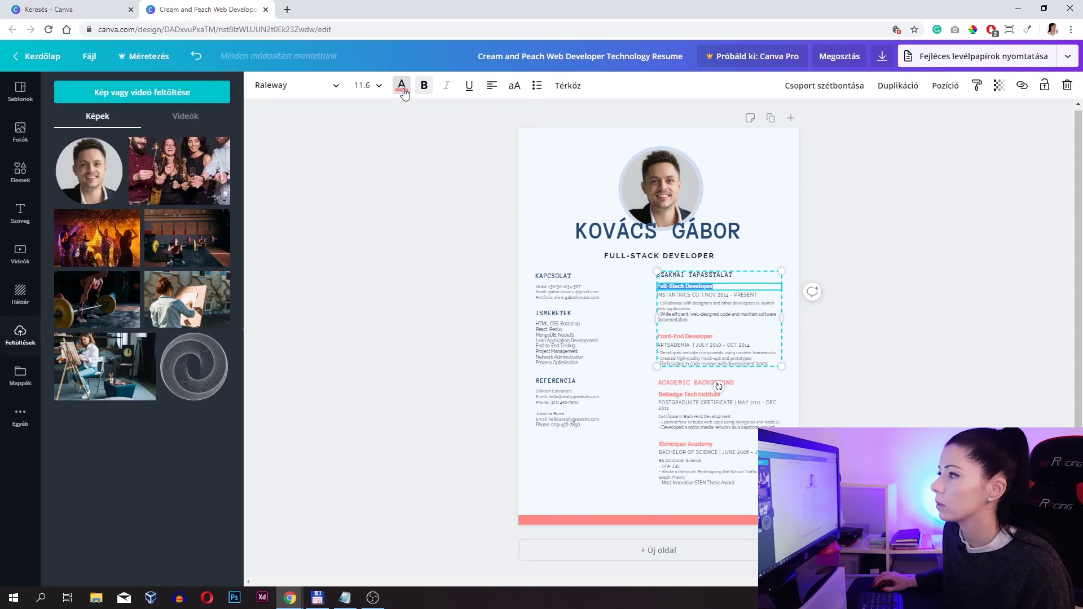
{"action": "left_click", "coordinate": [402, 86]}
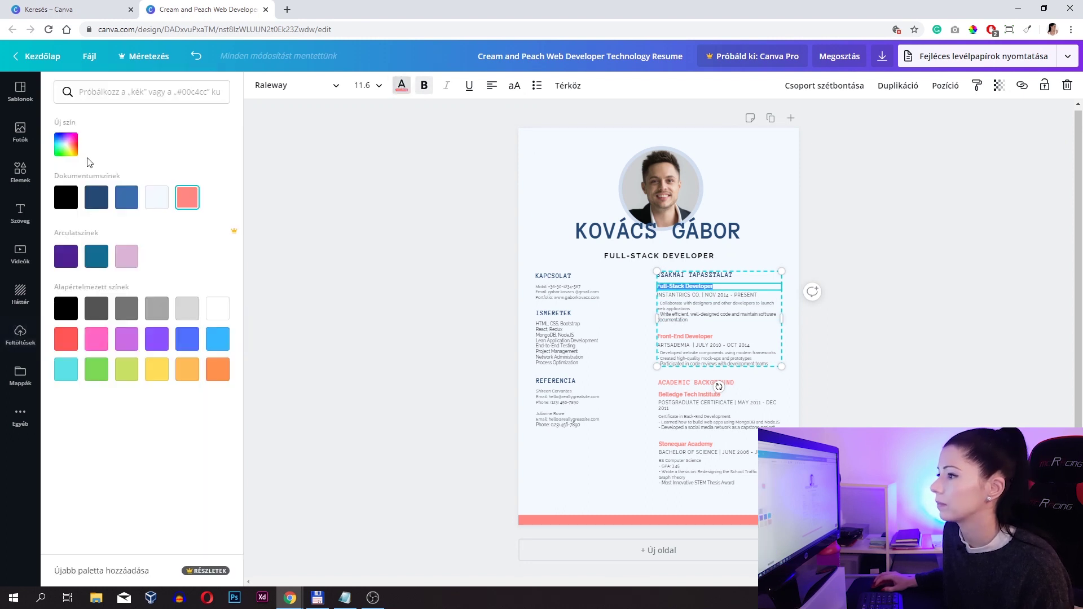
{"action": "left_click", "coordinate": [96, 197]}
{"action": "left_click", "coordinate": [697, 337]}
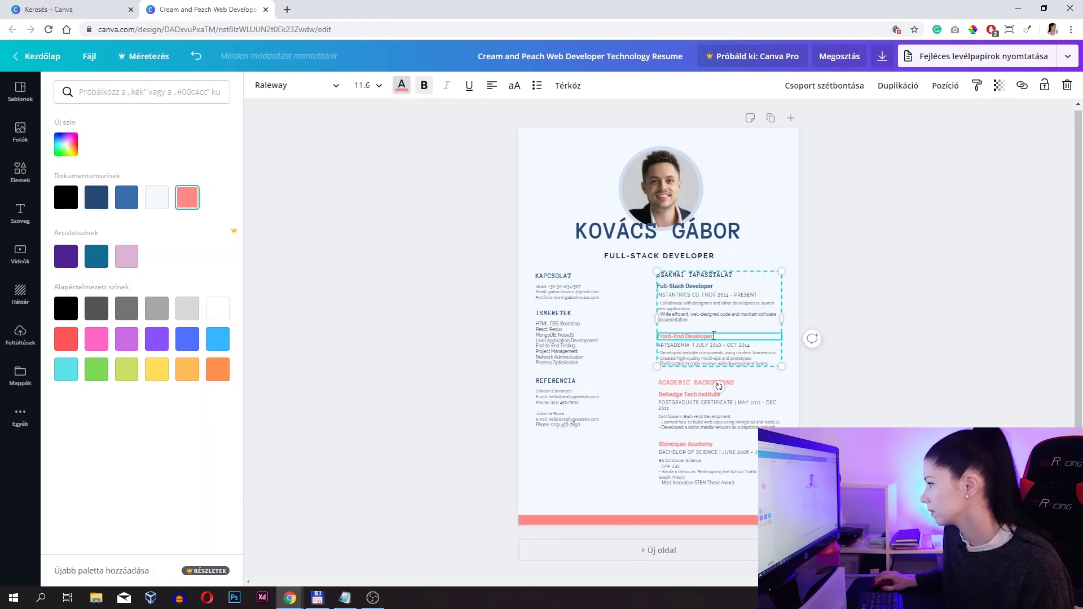
{"action": "left_click_drag", "start_coordinate": [714, 336], "coordinate": [655, 336]}
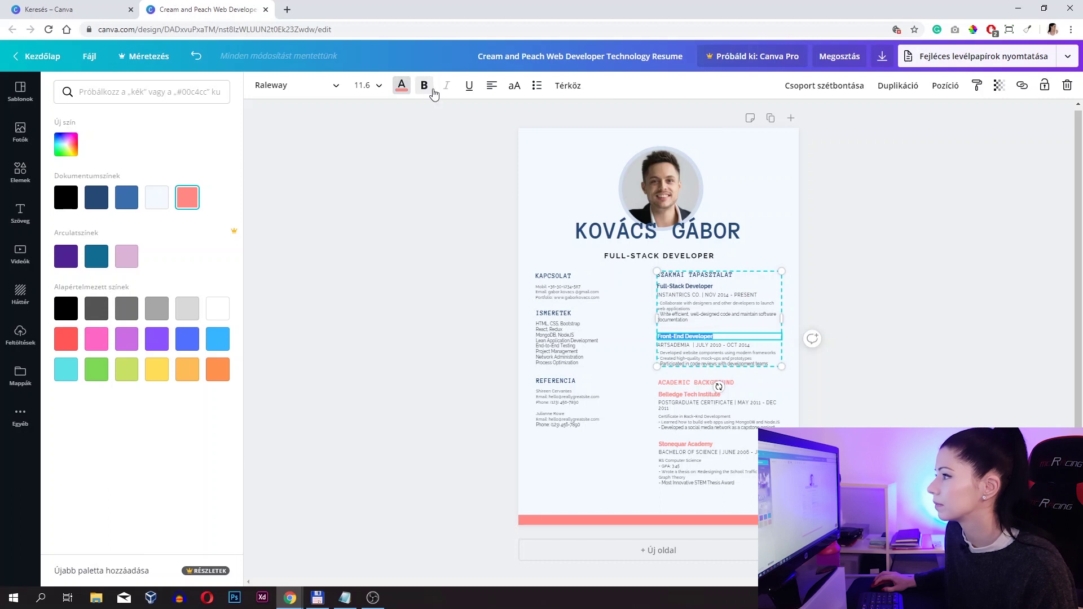
{"action": "left_click", "coordinate": [402, 85]}
{"action": "left_click", "coordinate": [401, 85]}
{"action": "left_click", "coordinate": [96, 197]}
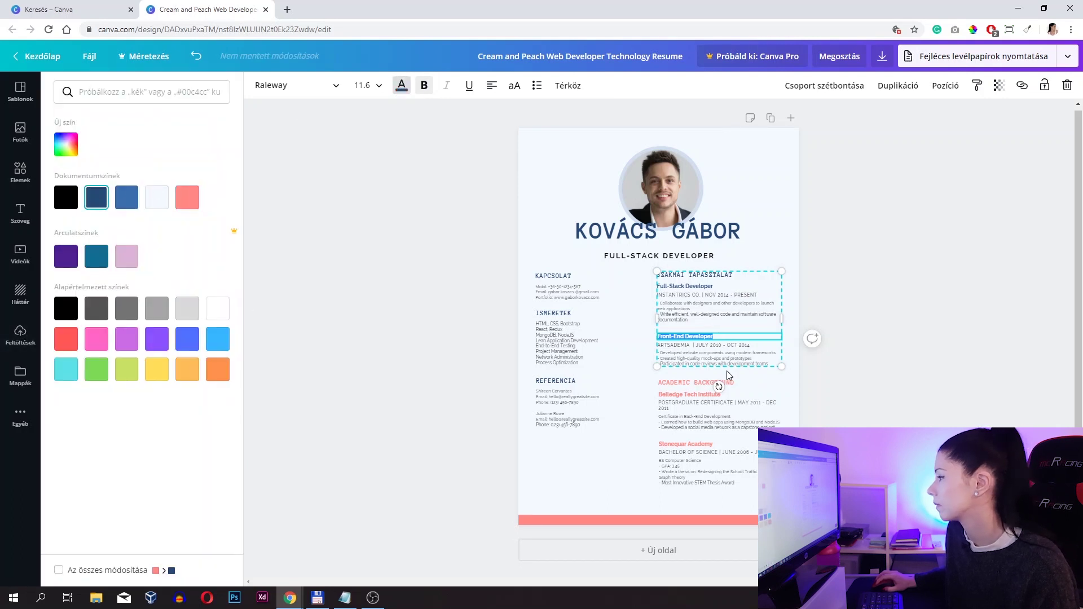
- Retitle ACADEMIC BACKGROUND as TANULMÁNYOK and colour it dark blue
{"action": "left_click", "coordinate": [673, 383]}
{"action": "double_click", "coordinate": [674, 383]}
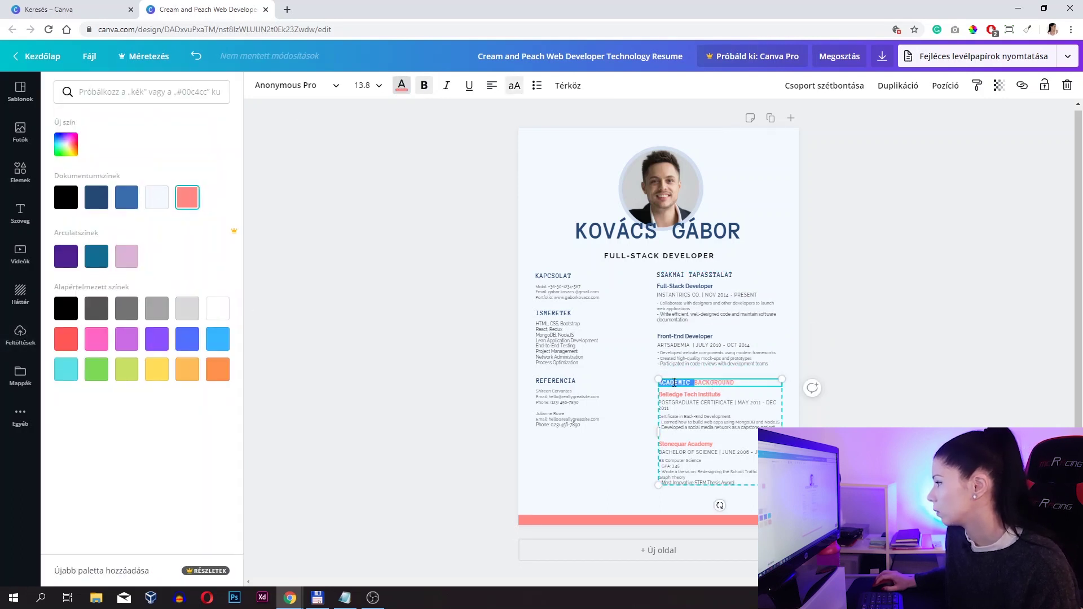
{"action": "left_click_drag", "start_coordinate": [743, 387], "coordinate": [647, 382]}
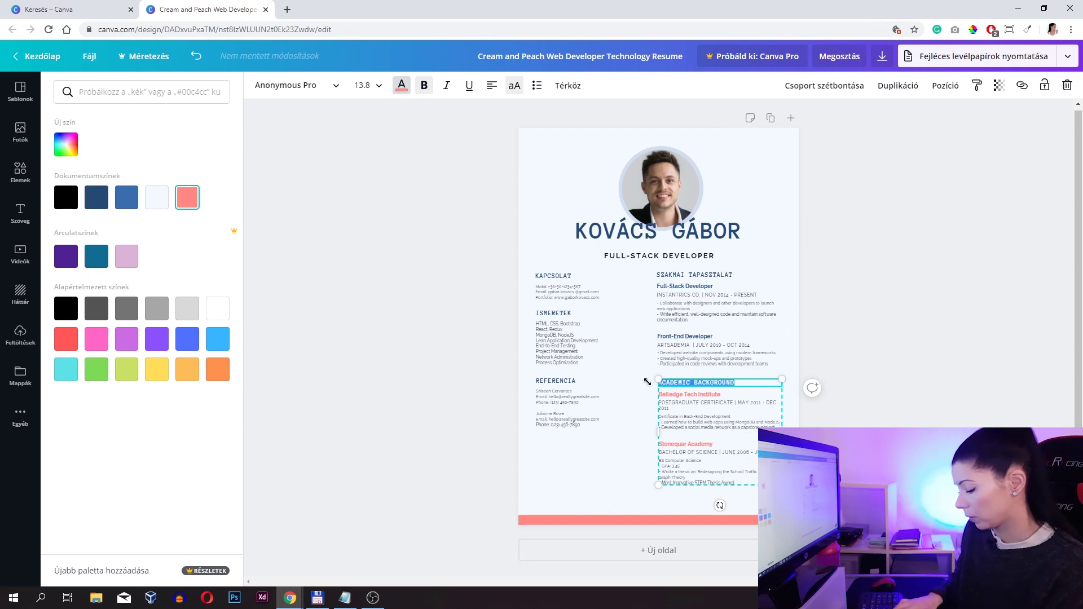
{"action": "type", "text": "TANULMÁN"}
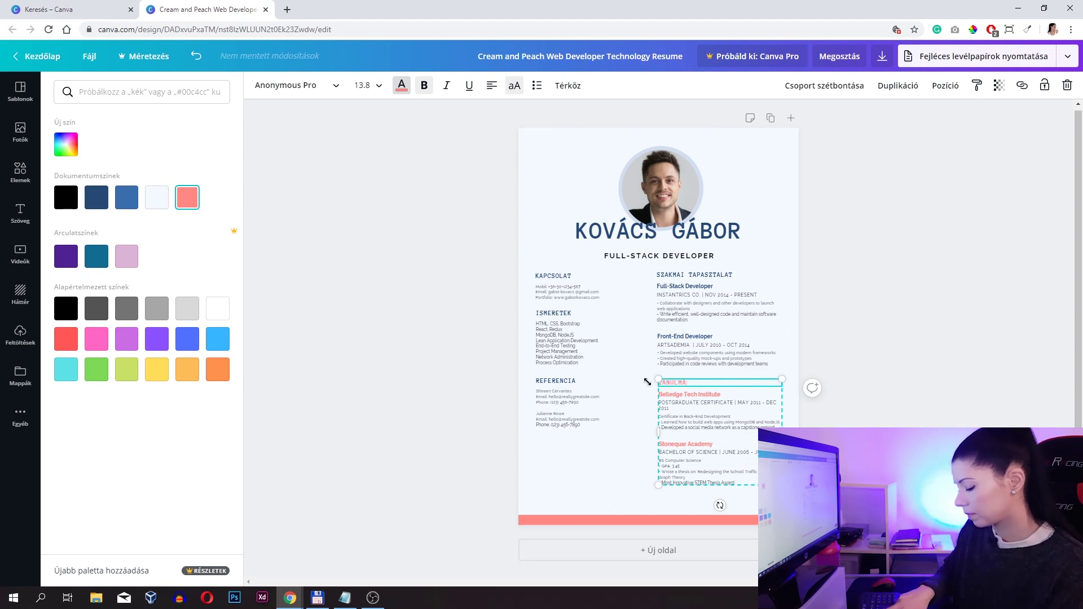
{"action": "type", "text": "YOK"}
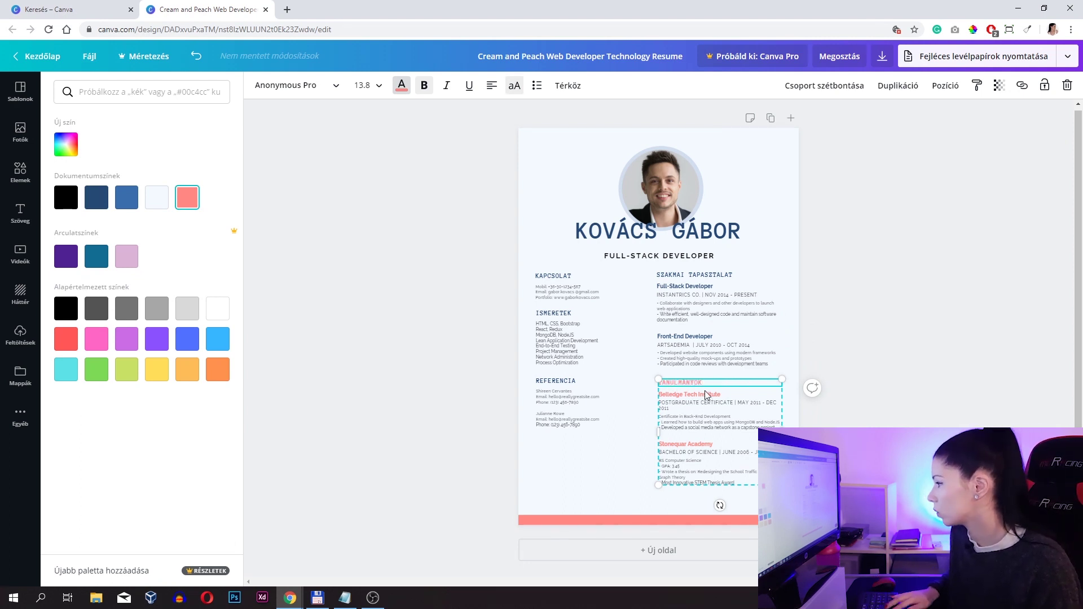
{"action": "key", "text": "ctrl+a"}
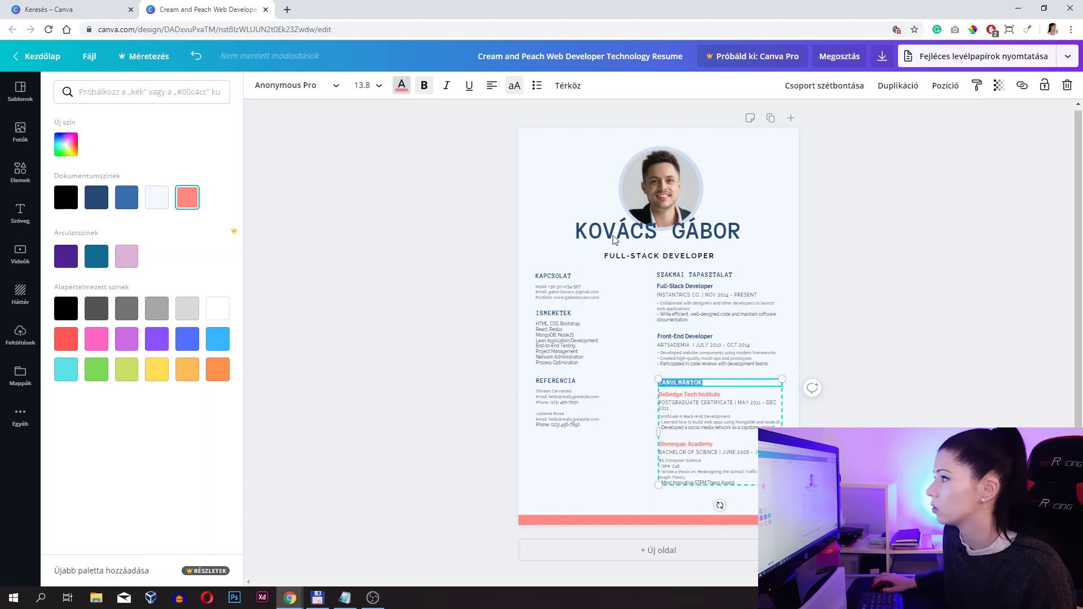
{"action": "left_click", "coordinate": [96, 197]}
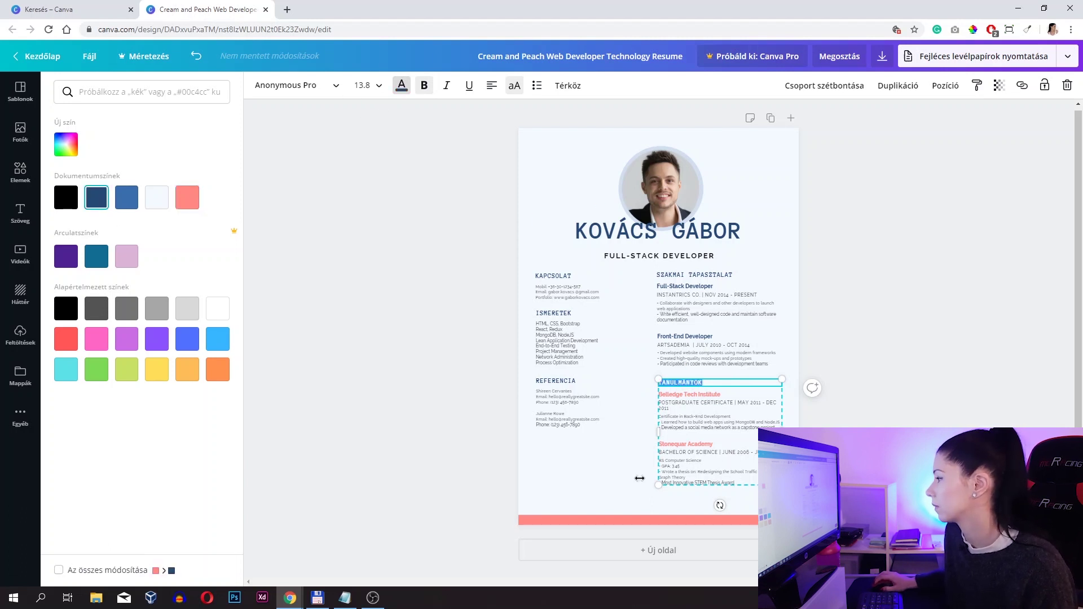
- Make the Belledge Tech Institute and Stonequar Academy names dark blue
{"action": "left_click", "coordinate": [703, 407]}
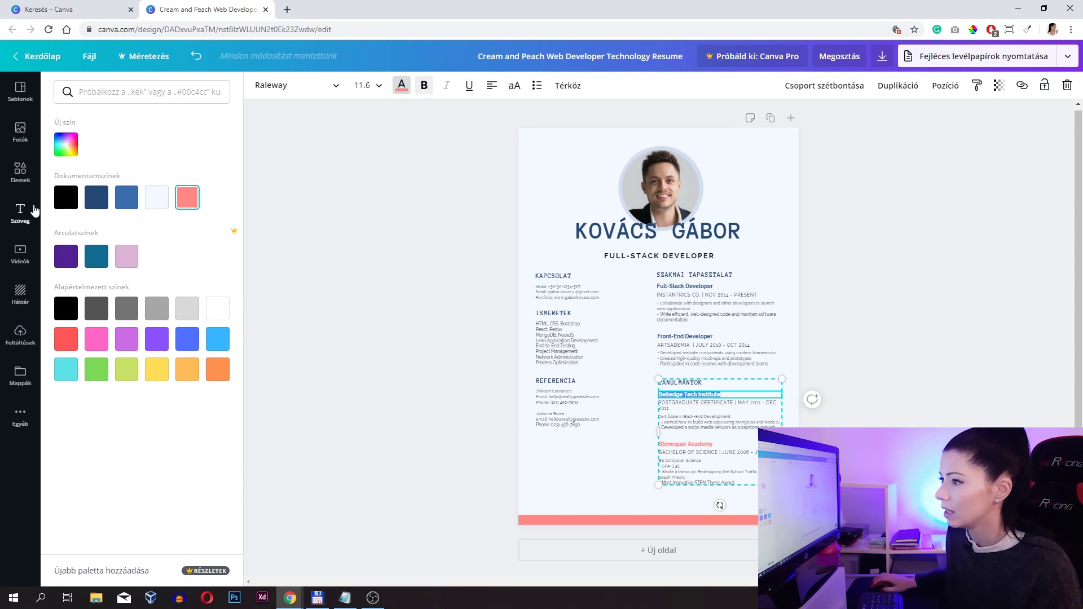
{"action": "triple_click", "coordinate": [715, 444]}
{"action": "left_click_drag", "start_coordinate": [721, 444], "coordinate": [649, 442]}
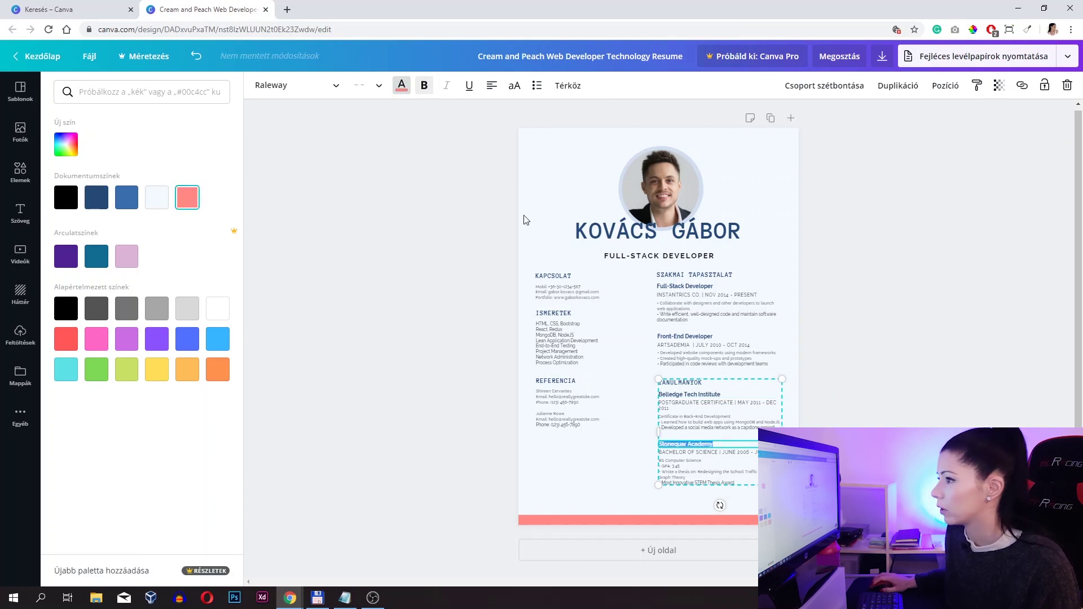
{"action": "left_click", "coordinate": [97, 198]}
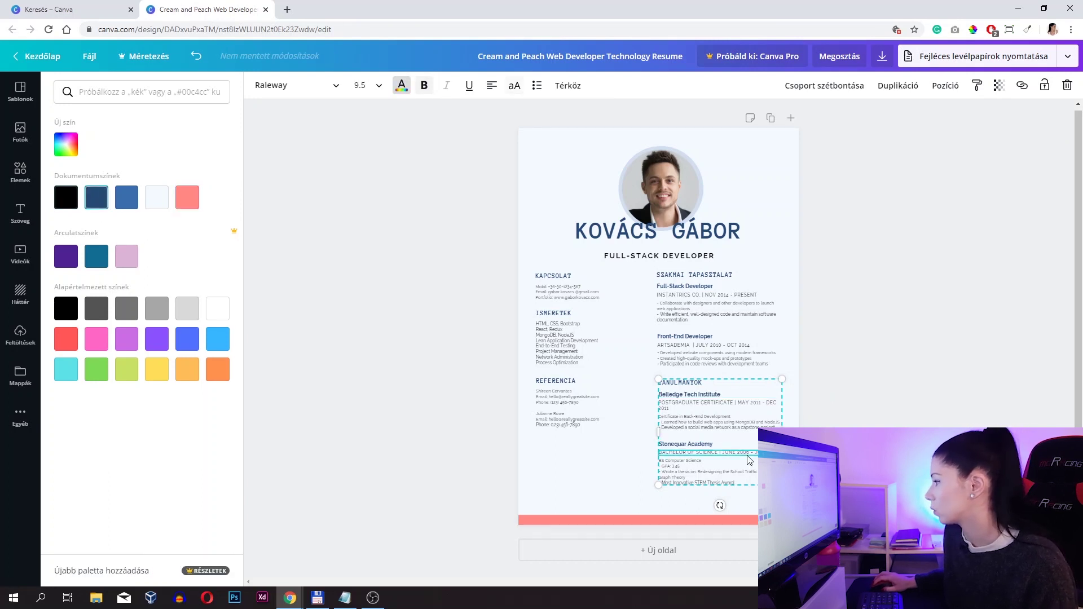
{"action": "key", "text": "Escape"}
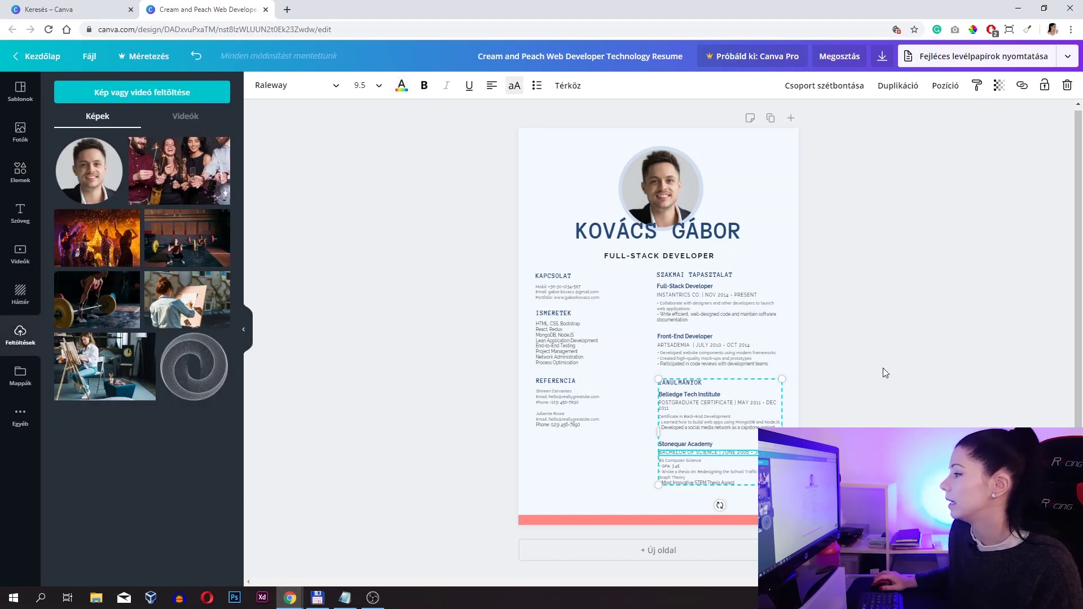
{"action": "left_click", "coordinate": [879, 377]}
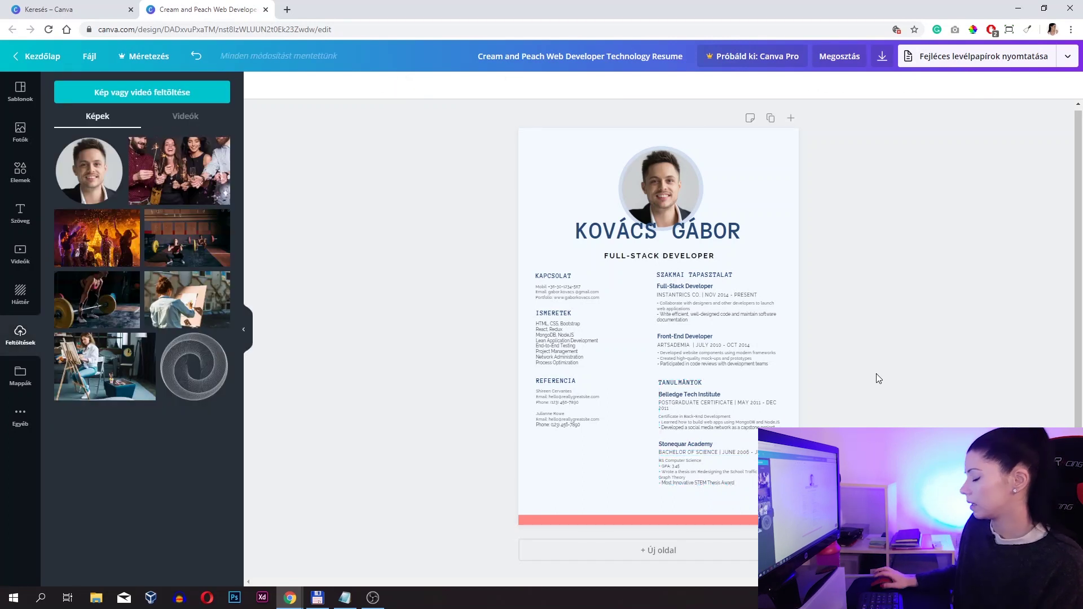
- Shift all five section groups of the résumé body slightly down together
{"action": "left_click", "coordinate": [666, 461]}
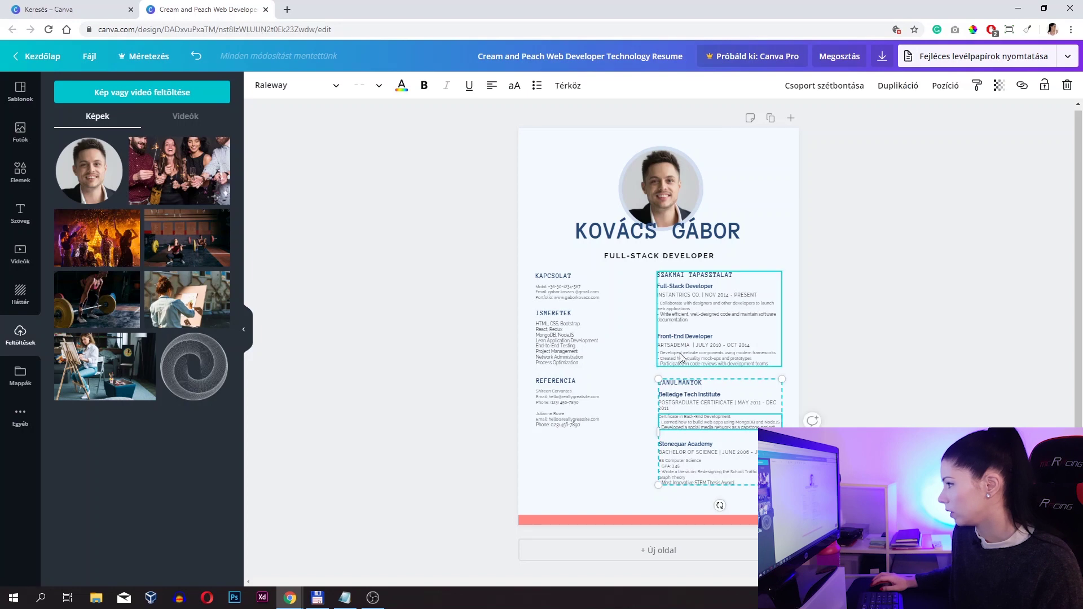
{"action": "left_click", "coordinate": [681, 305], "text": "shift"}
{"action": "left_click", "coordinate": [602, 301], "text": "shift"}
{"action": "left_click", "coordinate": [561, 351], "text": "shift"}
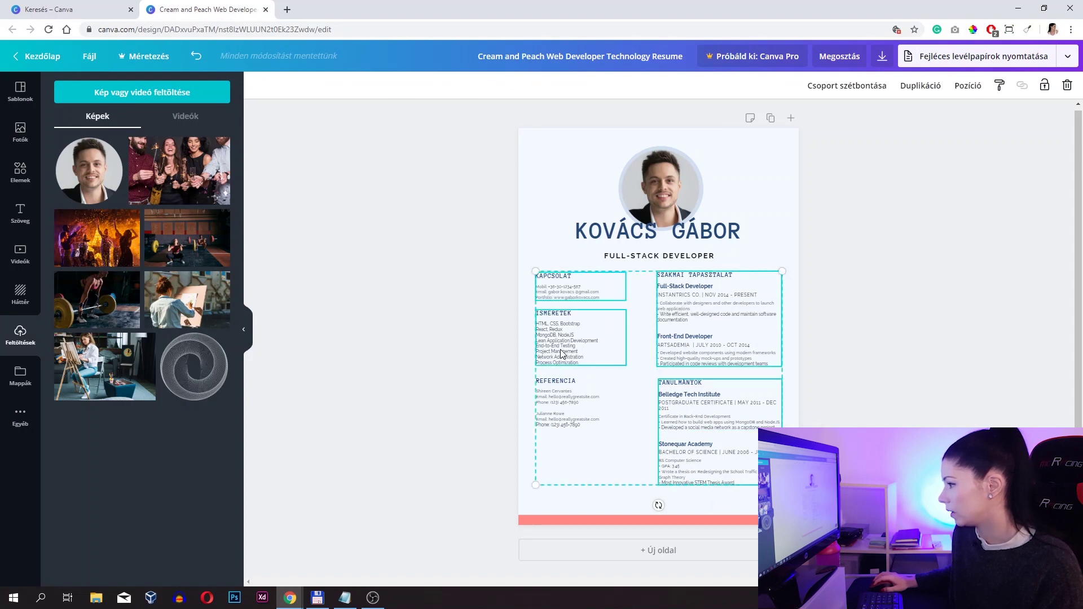
{"action": "left_click", "coordinate": [556, 411], "text": "shift"}
{"action": "key", "text": "shift+Down"}
{"action": "key", "text": "shift+Down"}
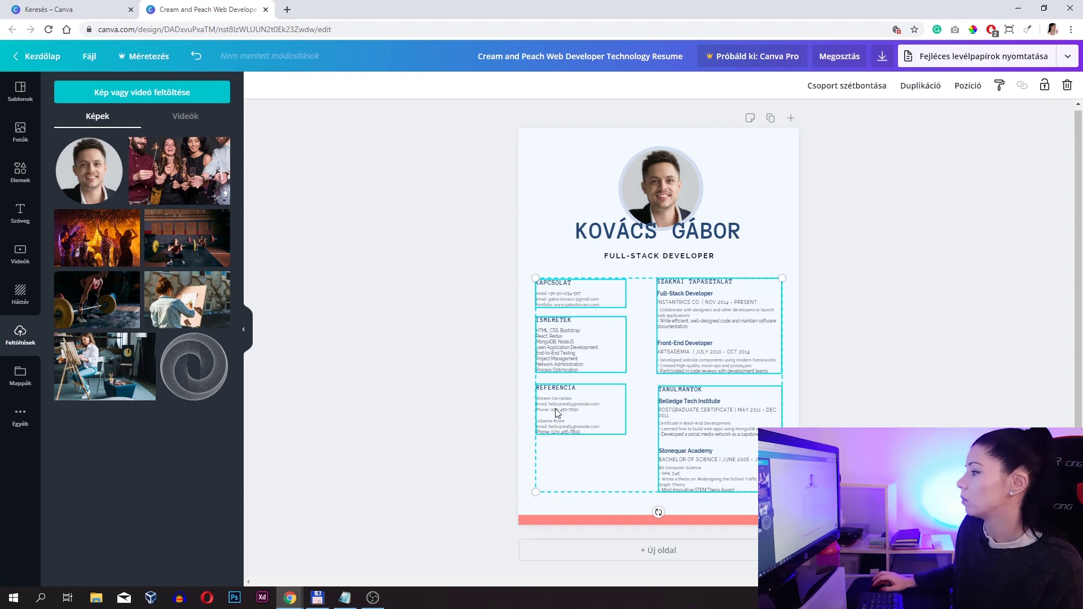
{"action": "left_click", "coordinate": [920, 341]}
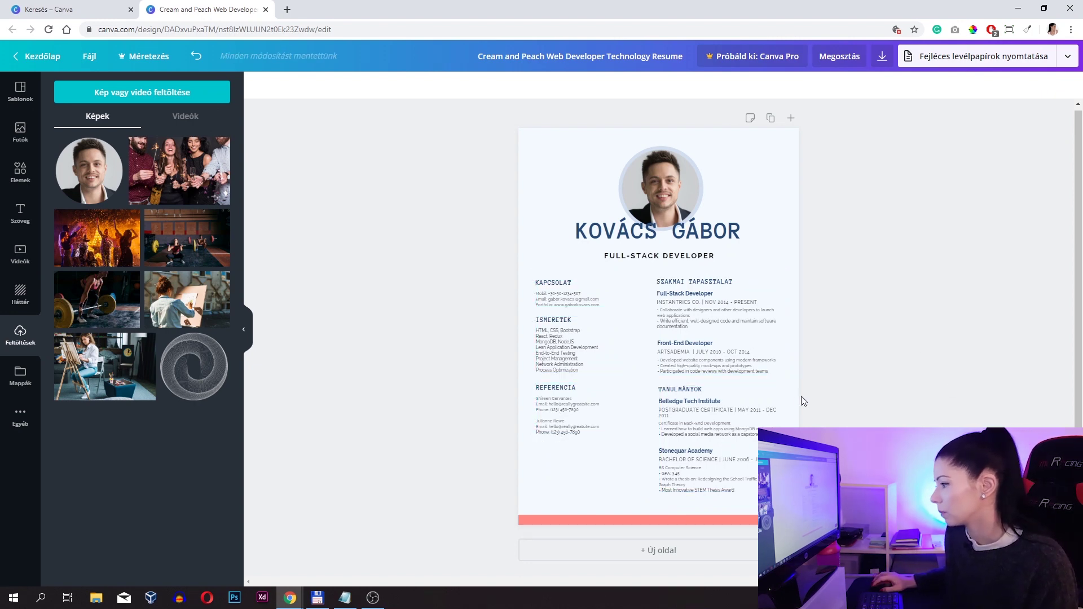
- Turn the peach bottom bar dark navy
{"action": "left_click", "coordinate": [553, 520]}
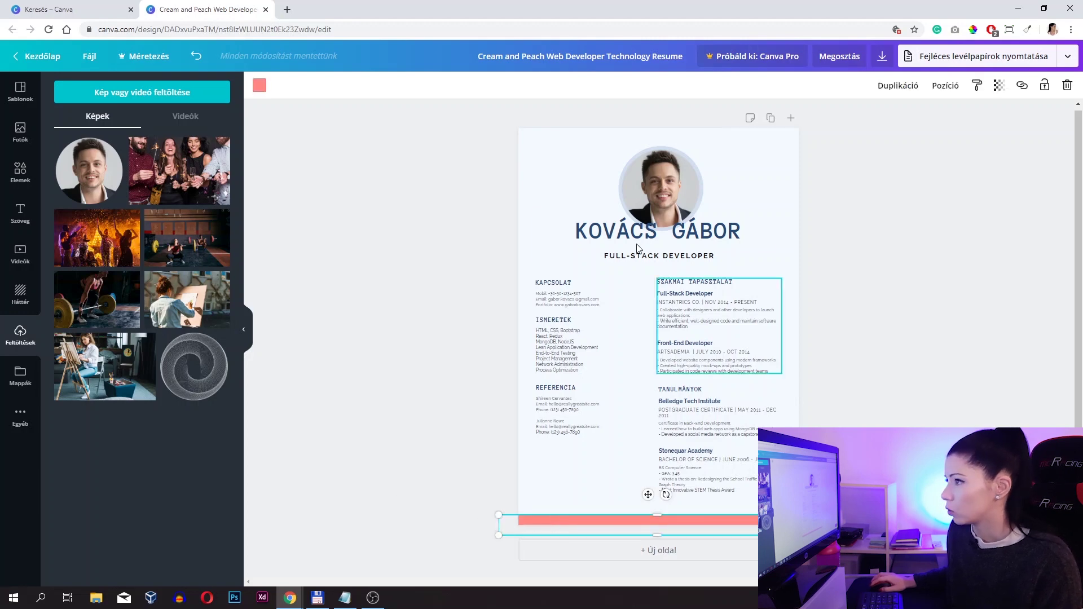
{"action": "left_click", "coordinate": [259, 86]}
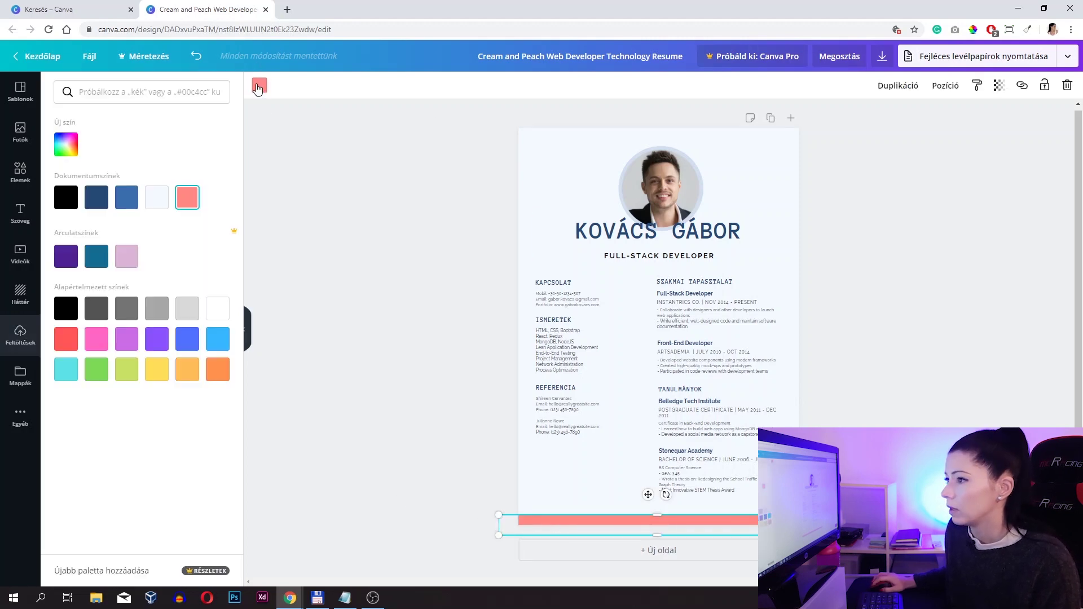
{"action": "left_click", "coordinate": [97, 198]}
{"action": "key", "text": "Escape"}
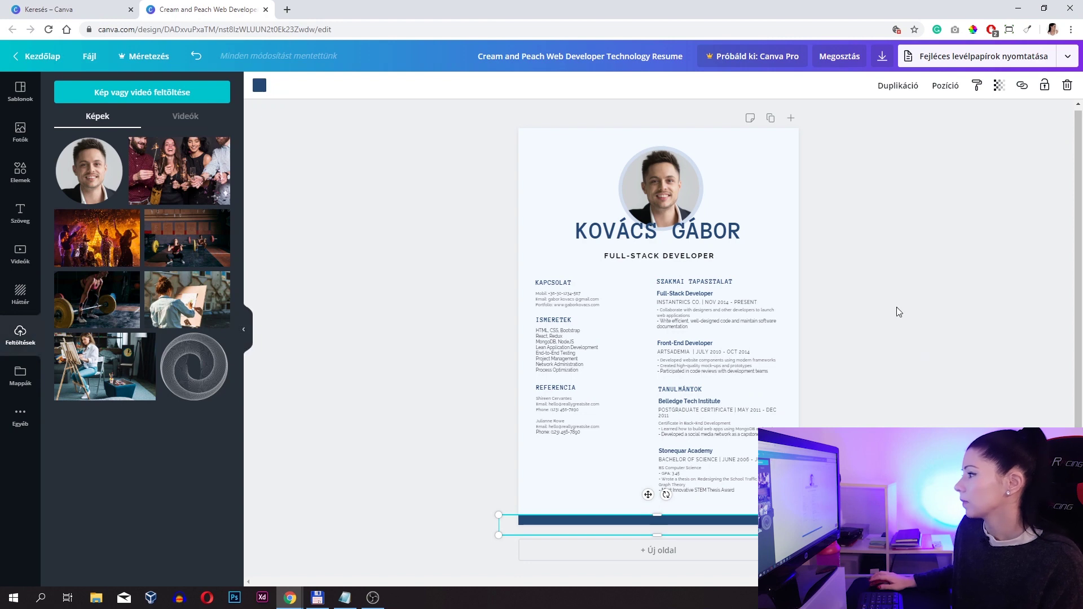
{"action": "left_click", "coordinate": [897, 305]}
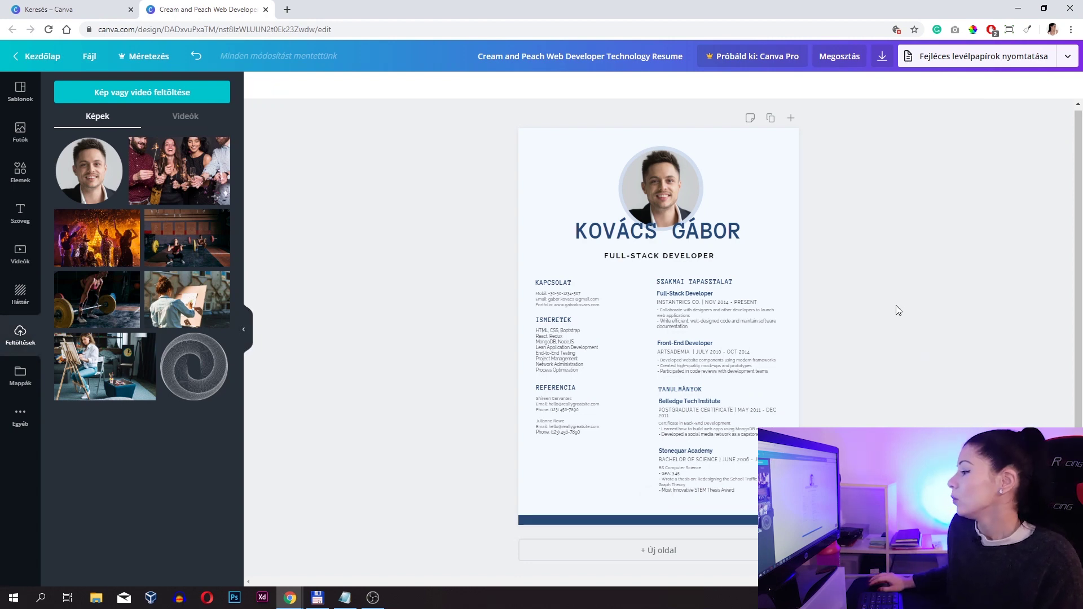
{"action": "scroll", "coordinate": [897, 311], "scroll_direction": "down", "scroll_amount": 1}
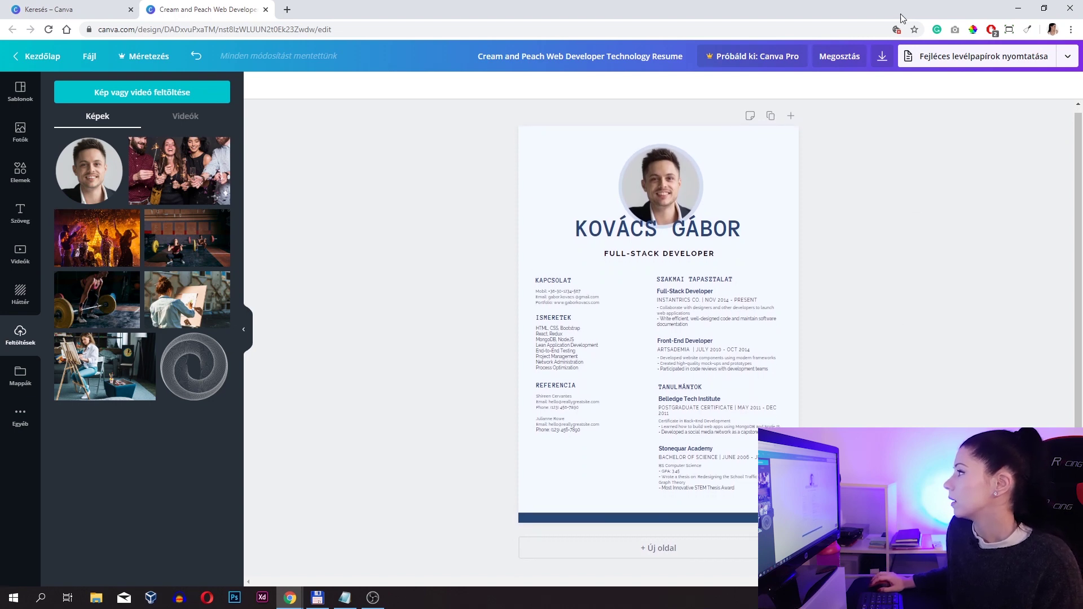
- Download the résumé as a Nyomtatandó PDF (print PDF) and dismiss the print promotion
{"action": "left_click", "coordinate": [882, 57]}
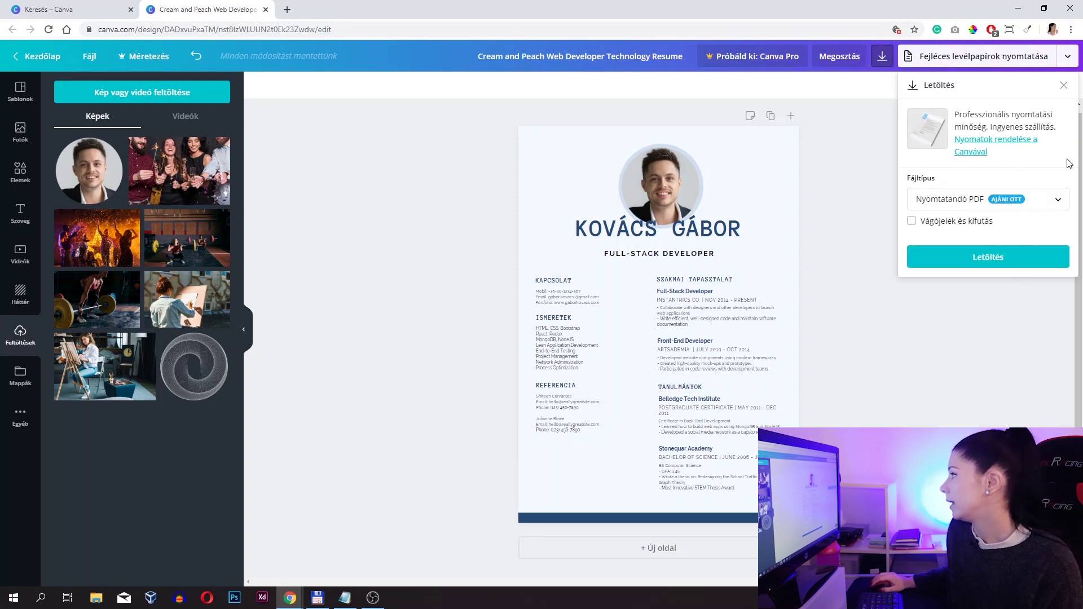
{"action": "left_click", "coordinate": [1057, 199]}
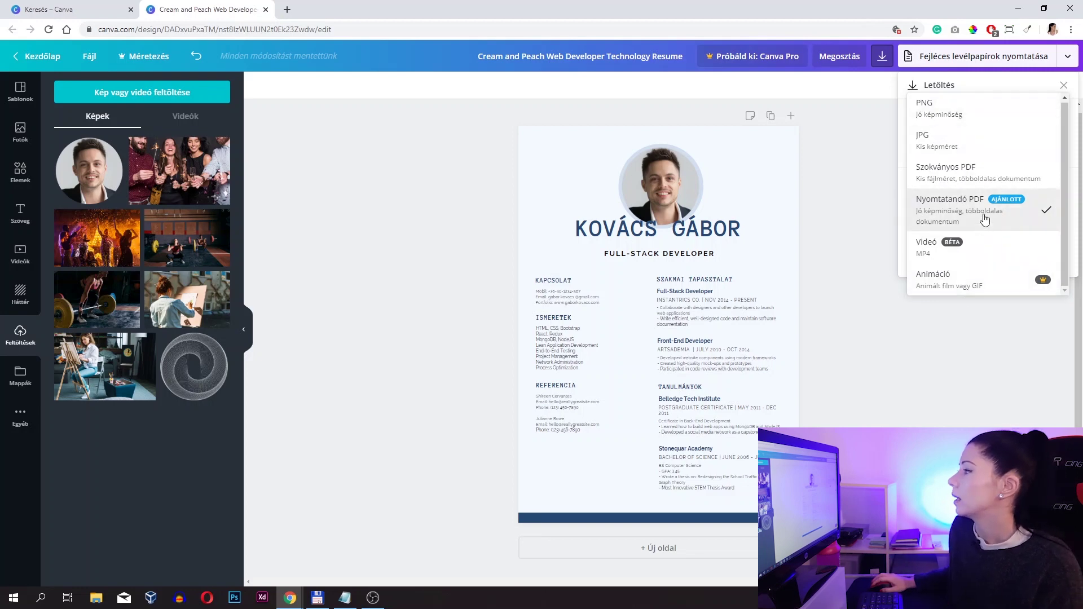
{"action": "left_click", "coordinate": [963, 208]}
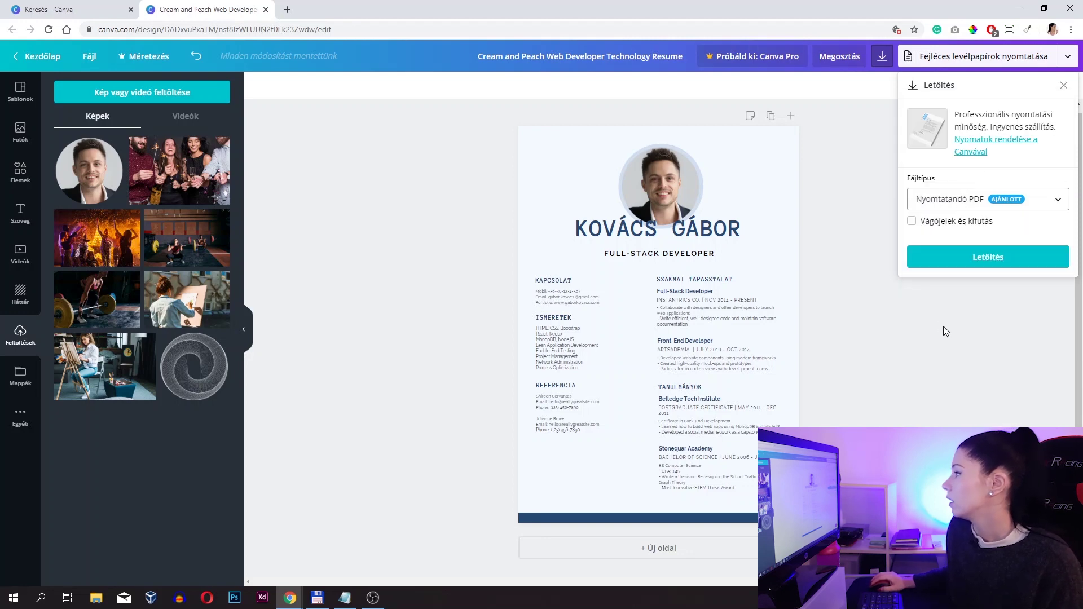
{"action": "left_click", "coordinate": [953, 258]}
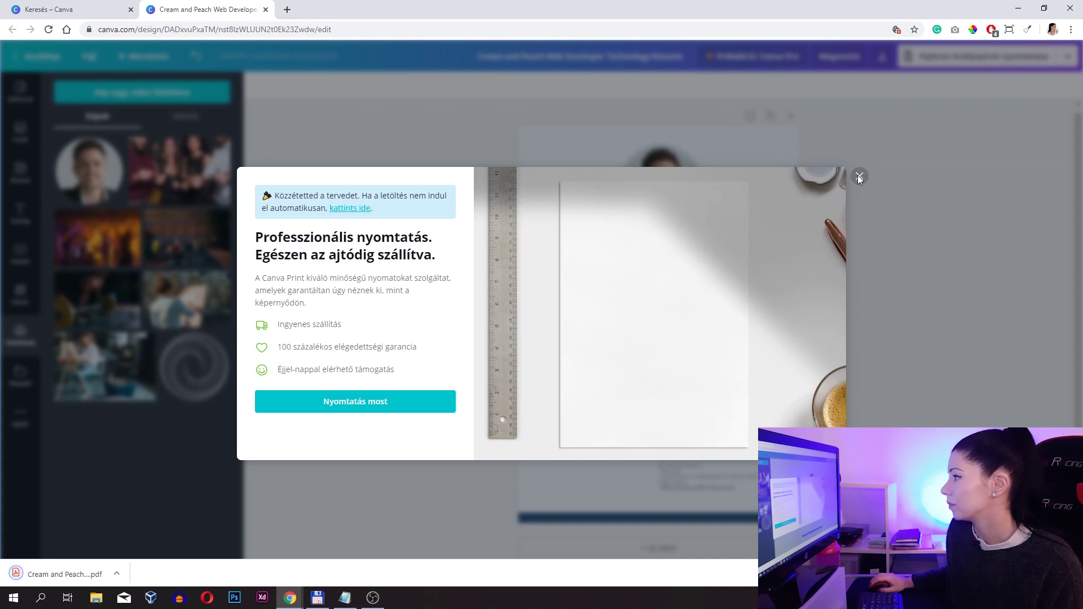
{"action": "left_click", "coordinate": [858, 176]}
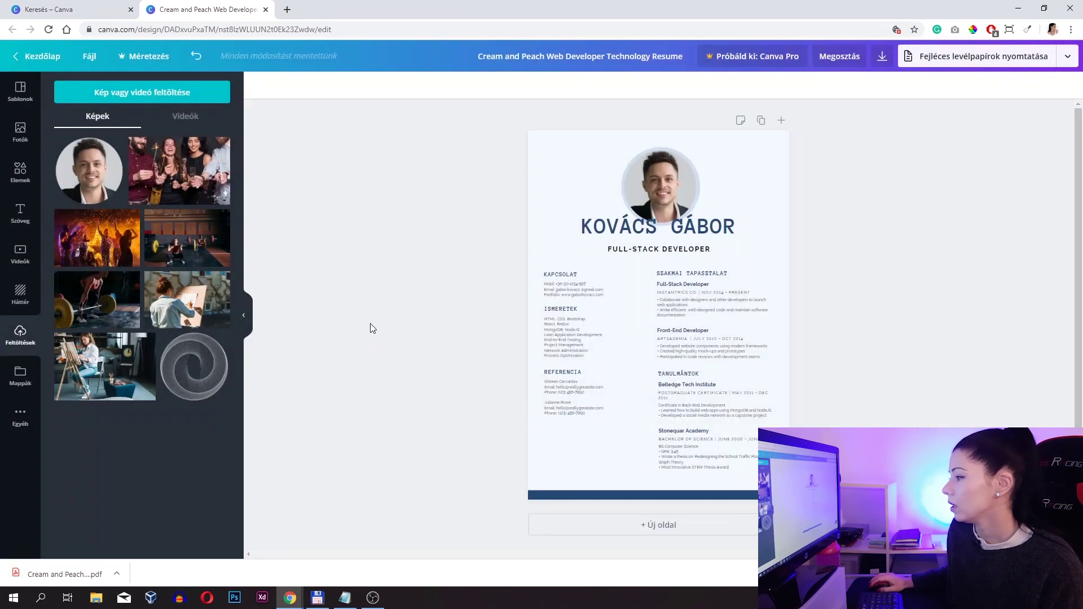
- Open the downloaded résumé PDF in Chrome, scroll through it, then return to Canva
{"action": "left_click", "coordinate": [79, 570]}
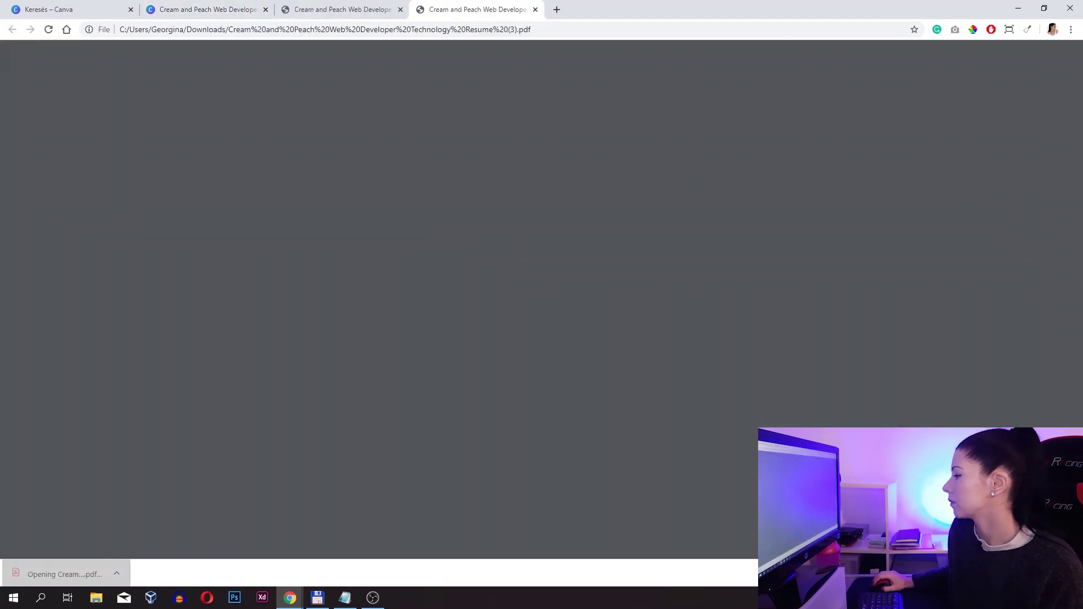
{"action": "left_click", "coordinate": [400, 10]}
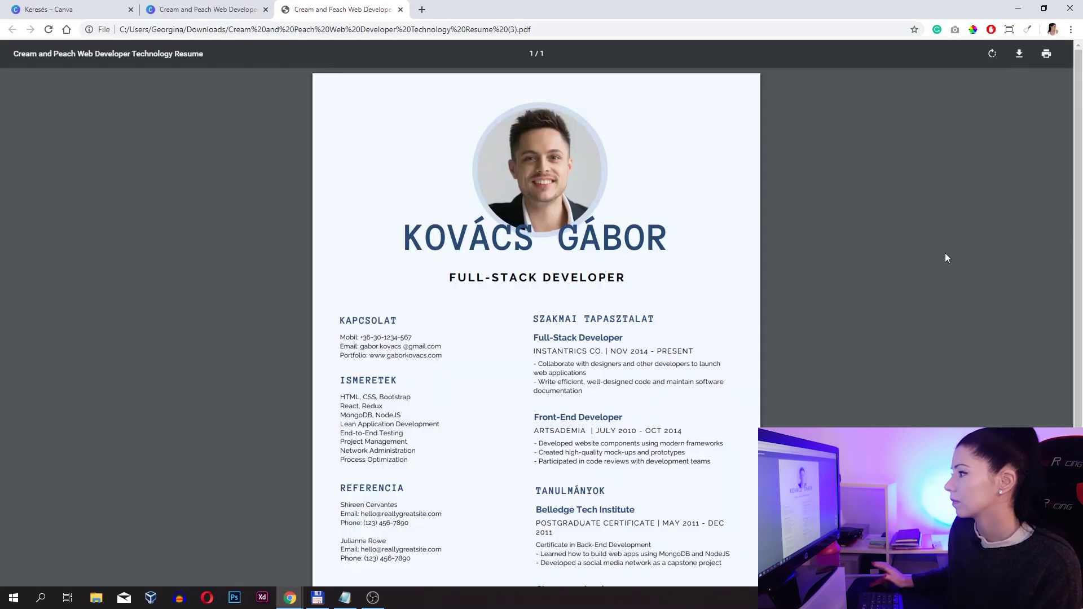
{"action": "scroll", "coordinate": [908, 308], "scroll_direction": "down", "scroll_amount": 4}
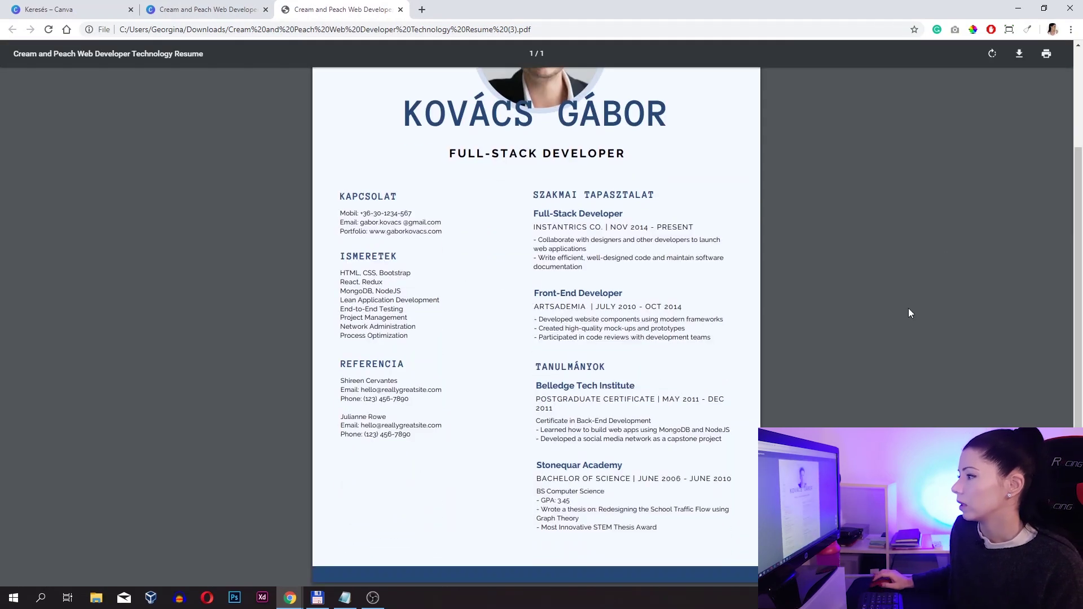
{"action": "scroll", "coordinate": [908, 308], "scroll_direction": "up", "scroll_amount": 4}
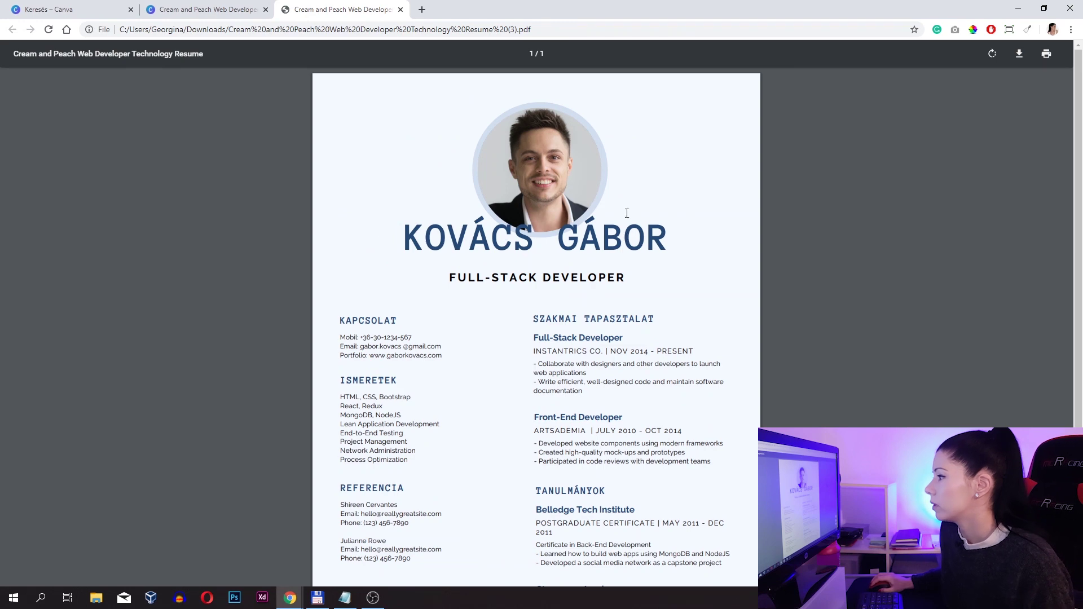
{"action": "scroll", "coordinate": [579, 265], "scroll_direction": "down", "scroll_amount": 2}
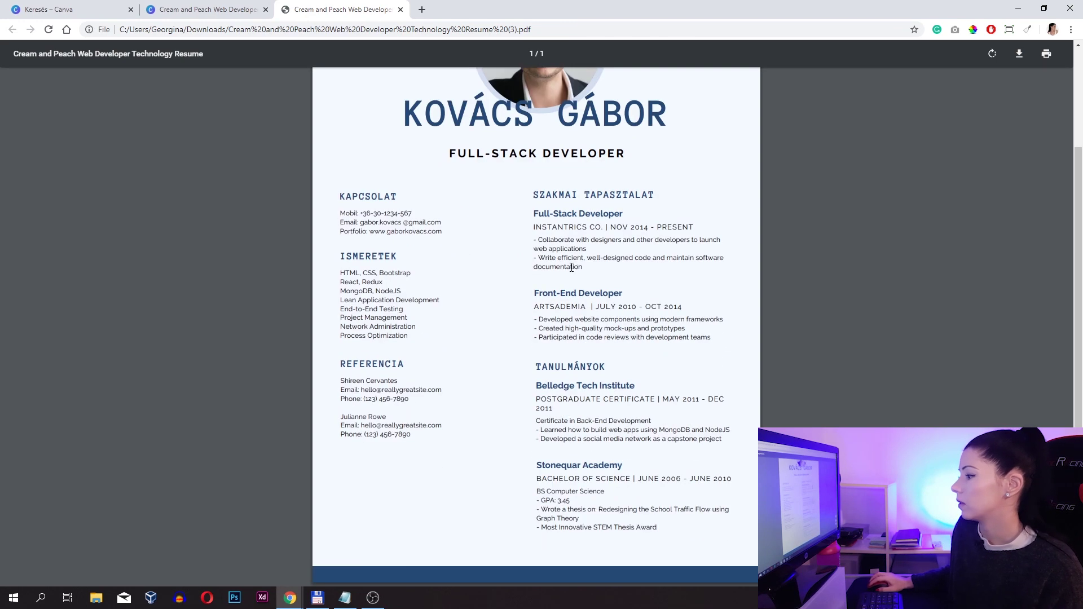
{"action": "scroll", "coordinate": [566, 394], "scroll_direction": "up", "scroll_amount": 2}
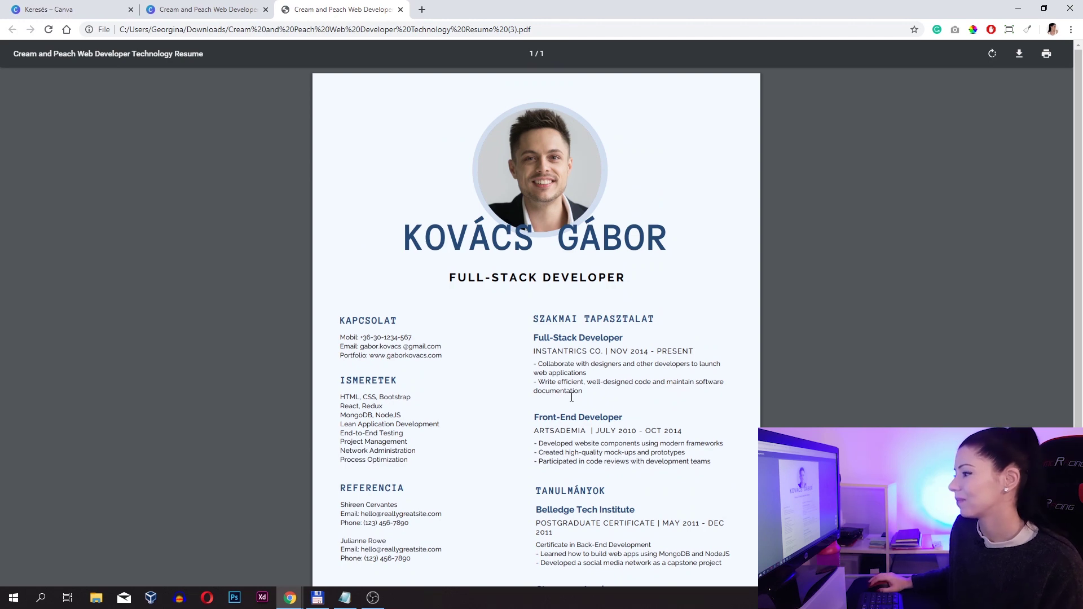
{"action": "left_click", "coordinate": [159, 5]}
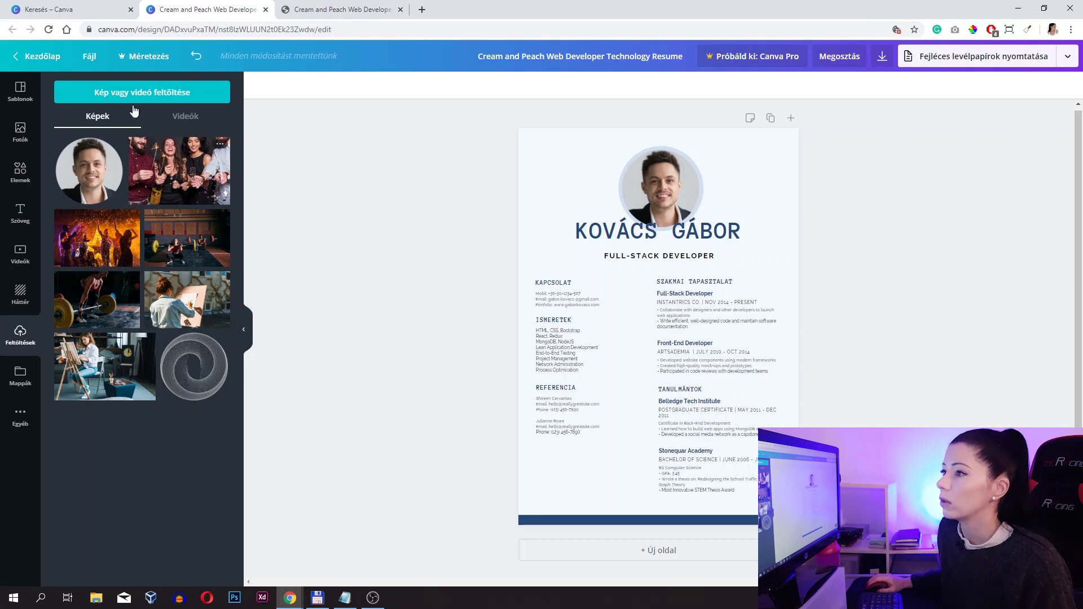
- Return to the Canva home dashboard via Kezdőlap, where the finished résumé appears first
{"action": "left_click", "coordinate": [42, 57]}
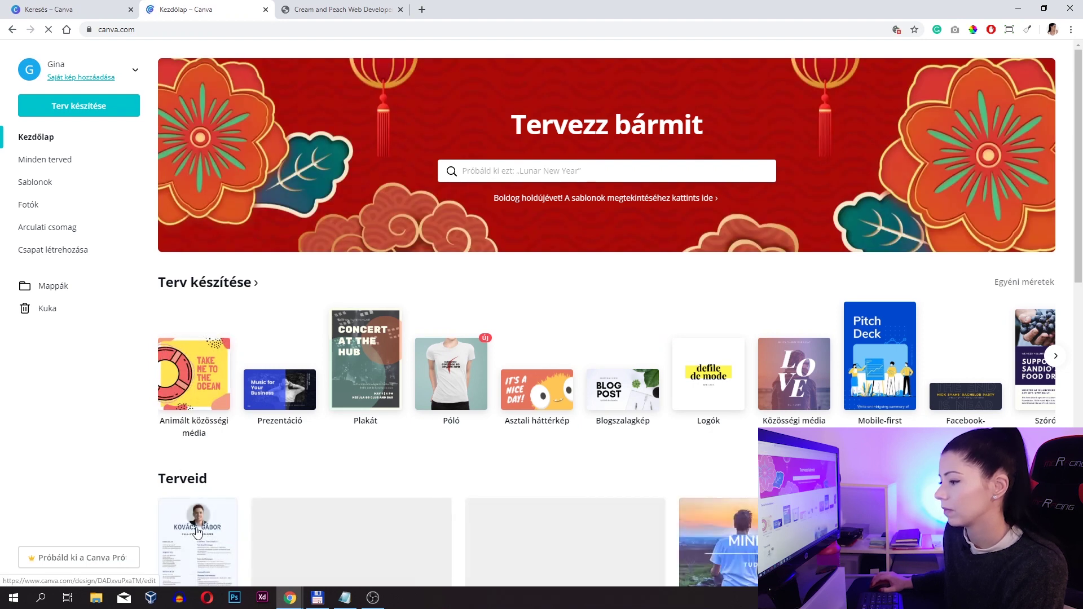
{"action": "scroll", "coordinate": [202, 530], "scroll_direction": "down", "scroll_amount": 4}
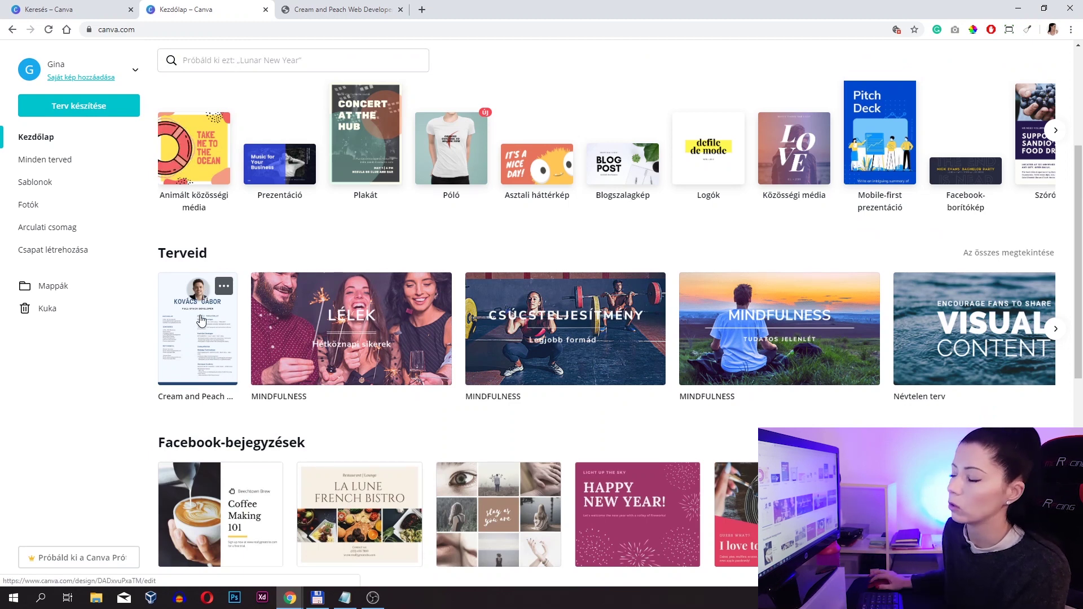
{"action": "scroll", "coordinate": [291, 271], "scroll_direction": "up", "scroll_amount": 4}
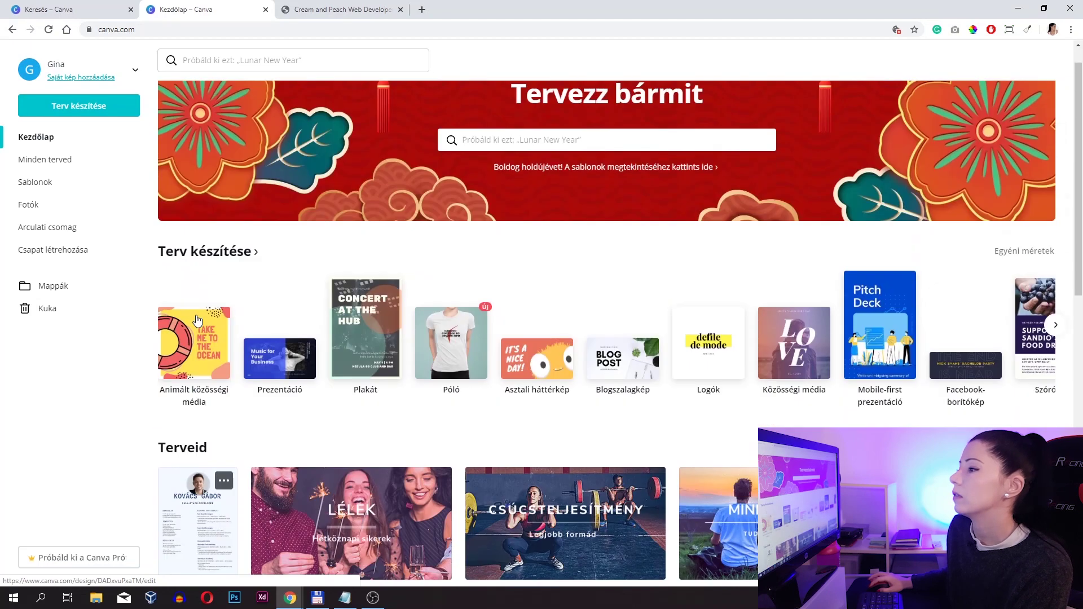